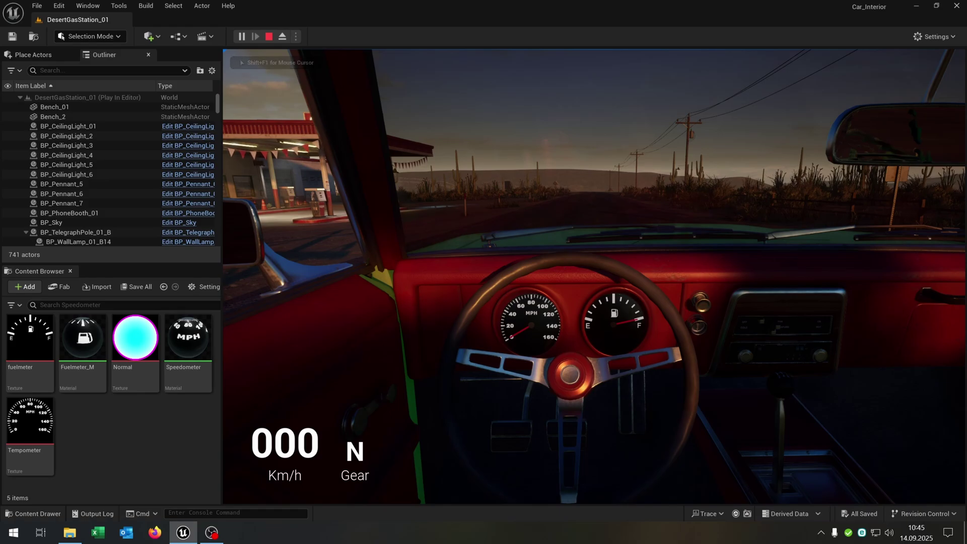
# Step: Drive the car forward and steer it to preview the working speedometer and fuel gauge
pyautogui.press('w')
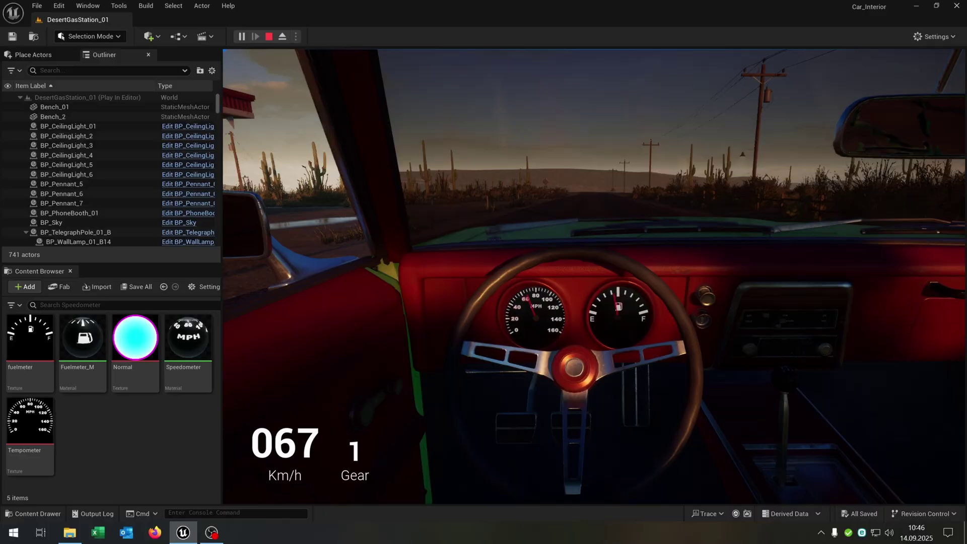
pyautogui.press('d')
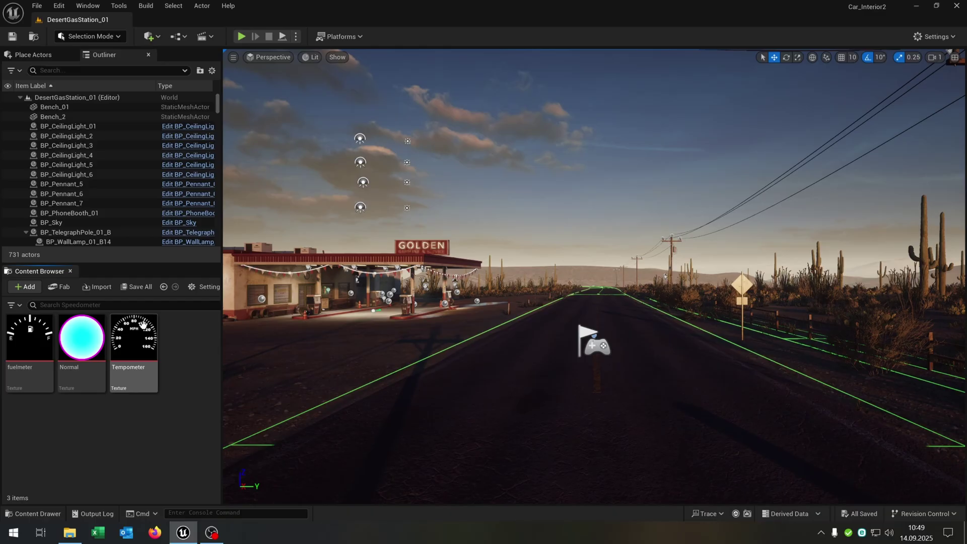
# Step: Create a material named Speedometer in the current content folder and open it for editing
pyautogui.rightClick(191, 339)
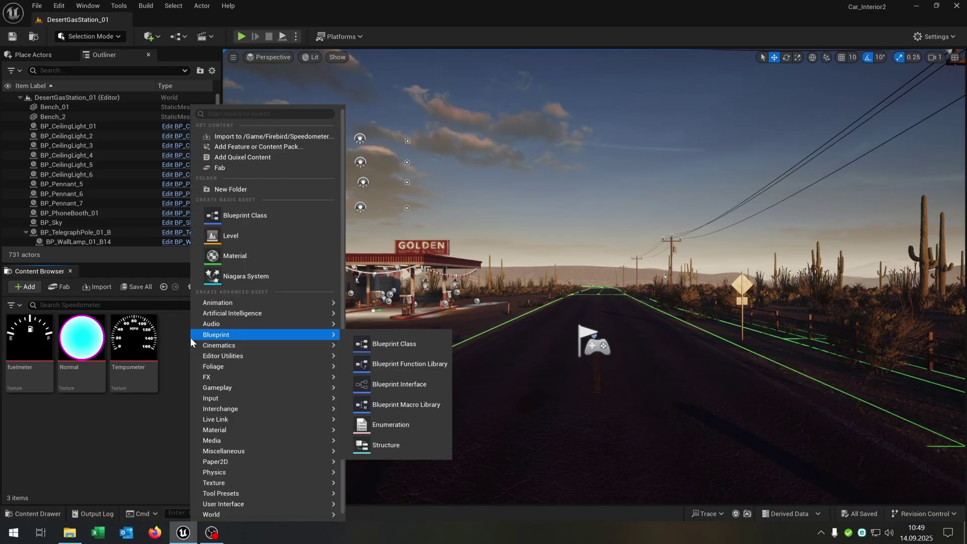
pyautogui.click(274, 255)
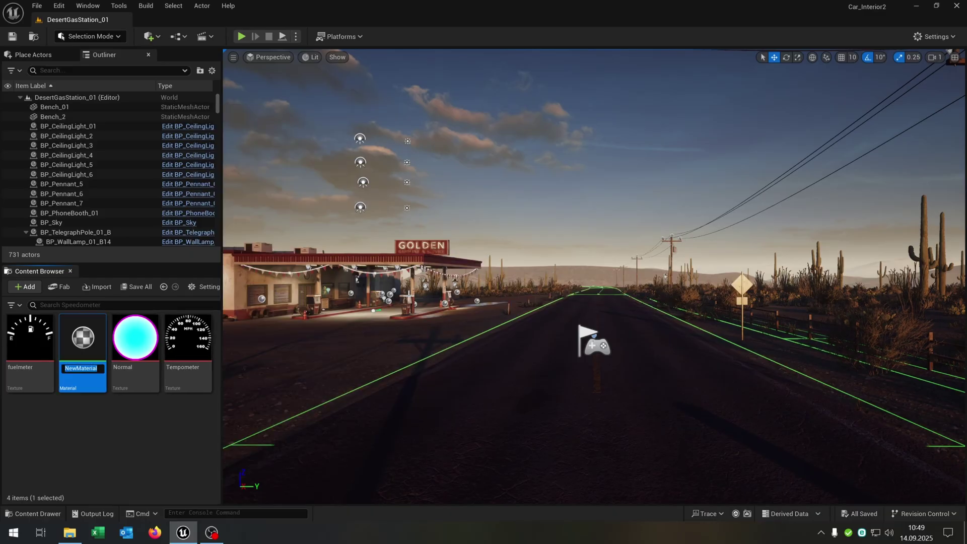
pyautogui.write('Speedometer')
pyautogui.press('Return')
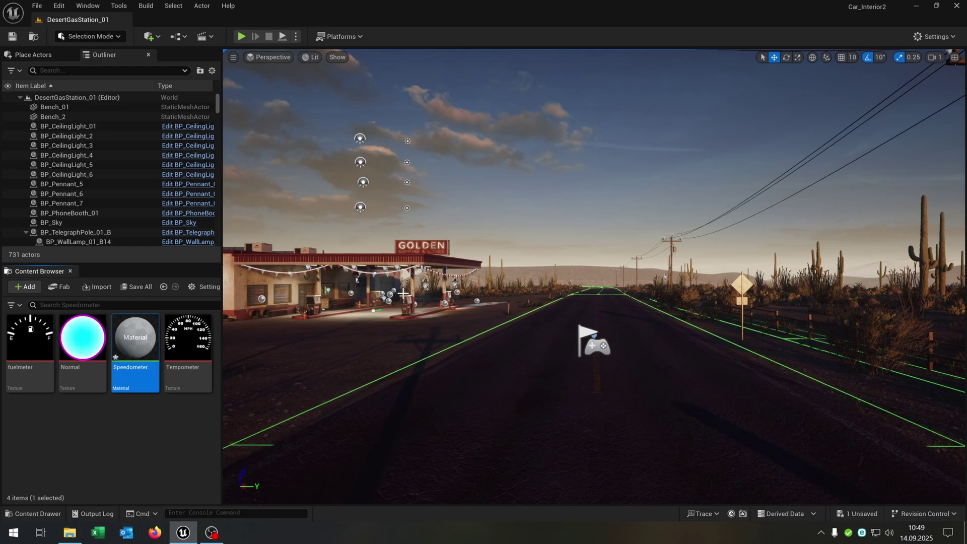
pyautogui.press('Return')
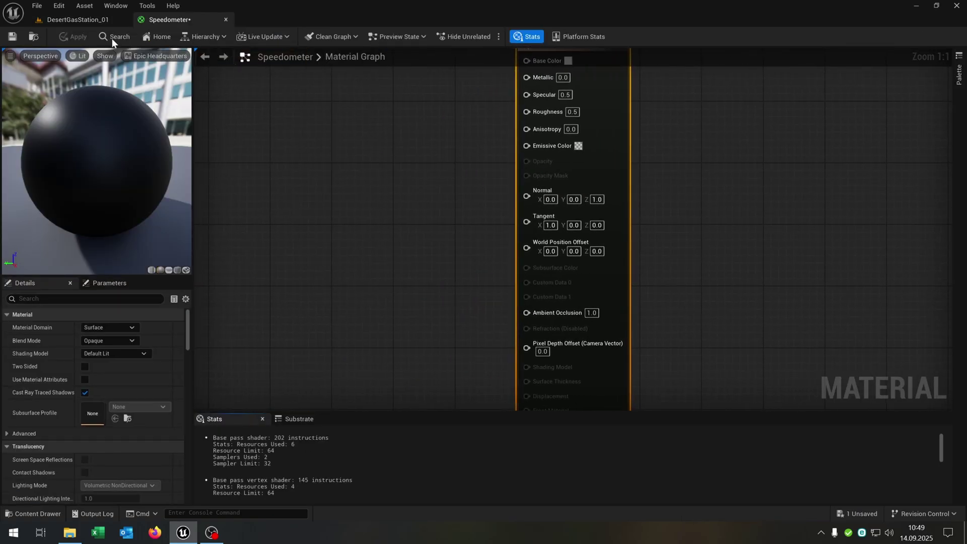
# Step: Add the Tempometer texture as a texture sample in the material graph and place it well clear of the material output node
pyautogui.moveTo(179, 22); pyautogui.dragTo(414, 112)
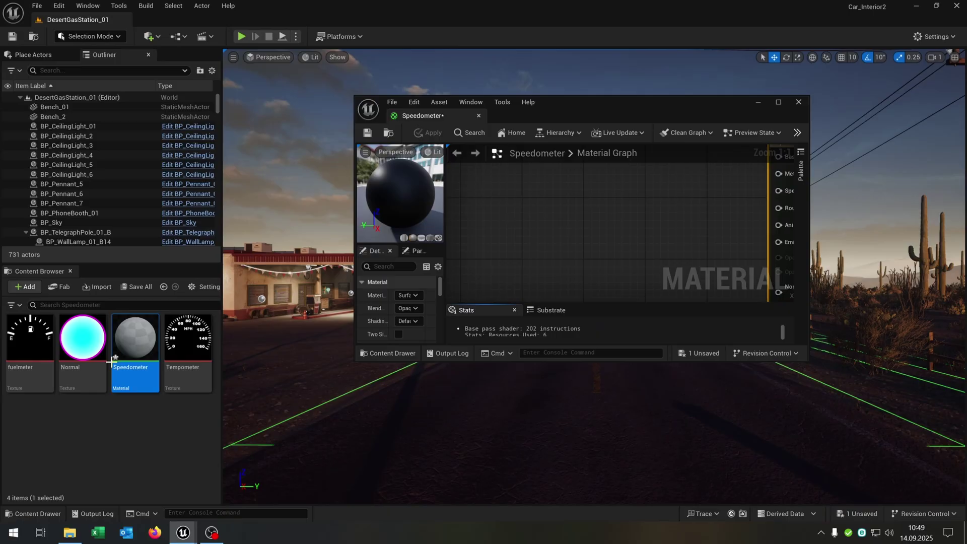
pyautogui.click(187, 346)
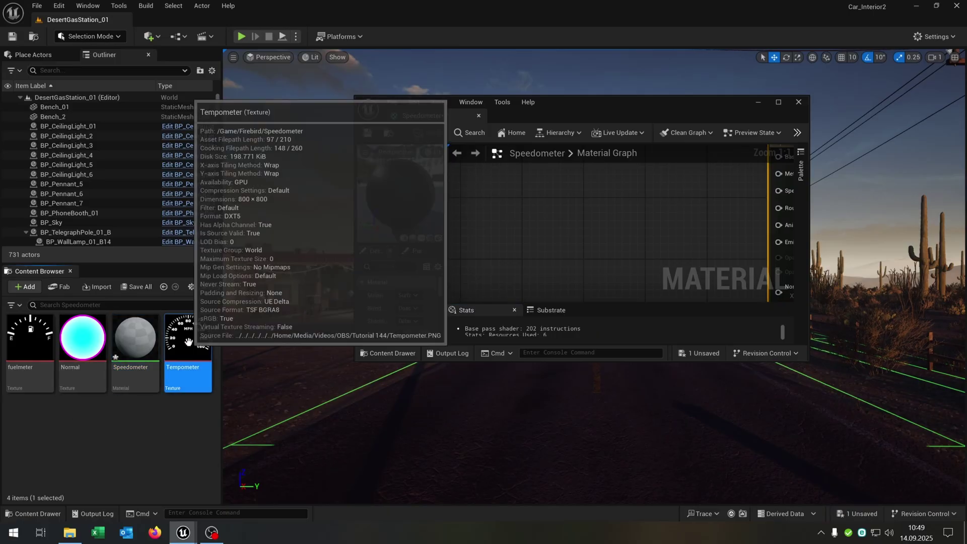
pyautogui.moveTo(188, 342); pyautogui.dragTo(602, 207)
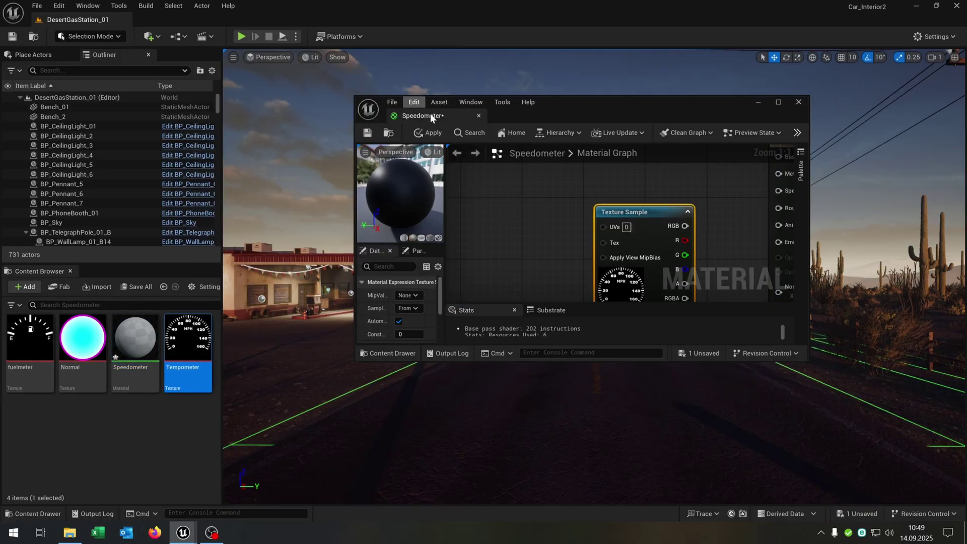
pyautogui.moveTo(430, 117); pyautogui.dragTo(181, 20)
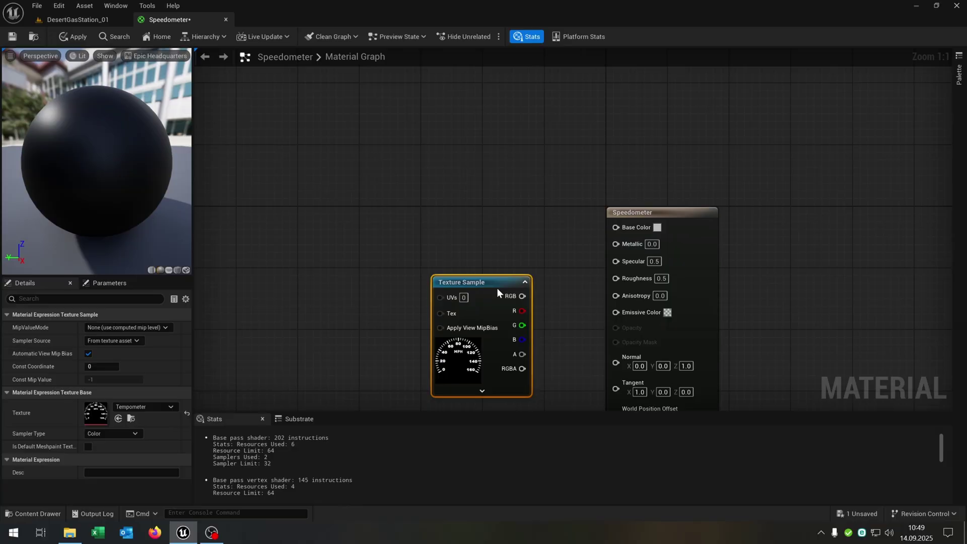
pyautogui.moveTo(497, 288); pyautogui.dragTo(370, 275)
pyautogui.moveTo(479, 241)
pyautogui.mouseDown(button='right')
pyautogui.moveTo(507, 195)
pyautogui.moveTo(473, 242)
pyautogui.mouseUp(button='right')
# Step: Add a Constant4Vector node above the Tempometer texture sample
pyautogui.rightClick(369, 185)
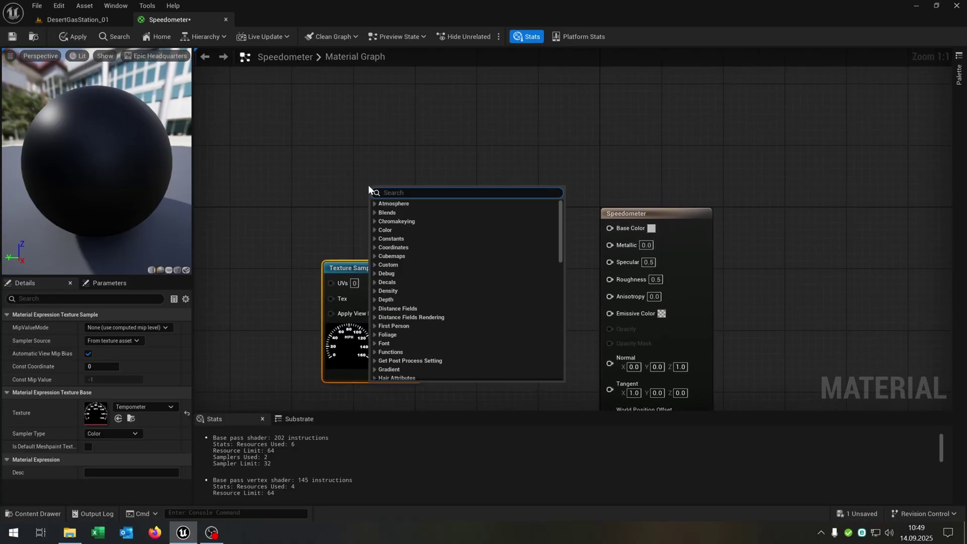
pyautogui.write('con')
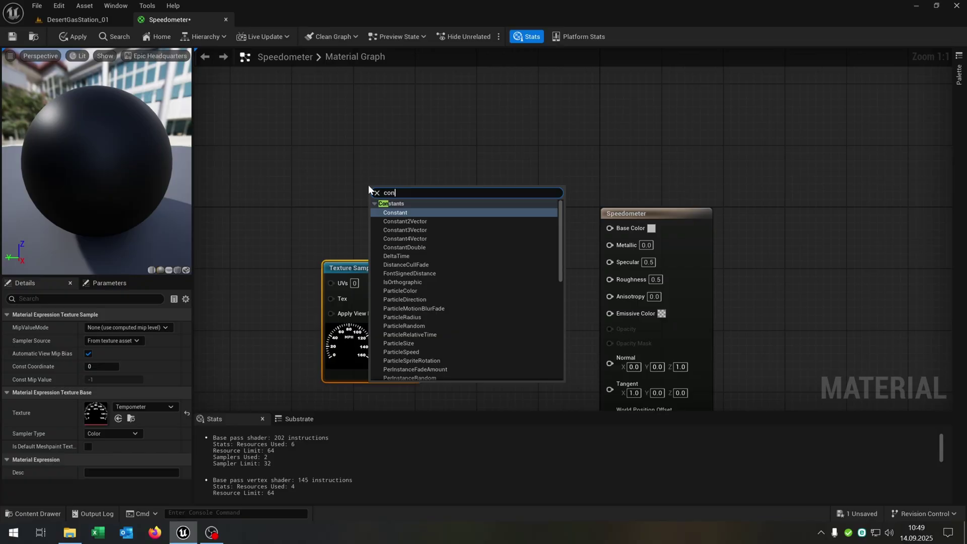
pyautogui.write('stan')
pyautogui.press('Down')
pyautogui.press('Down')
pyautogui.press('Down')
pyautogui.press('Return')
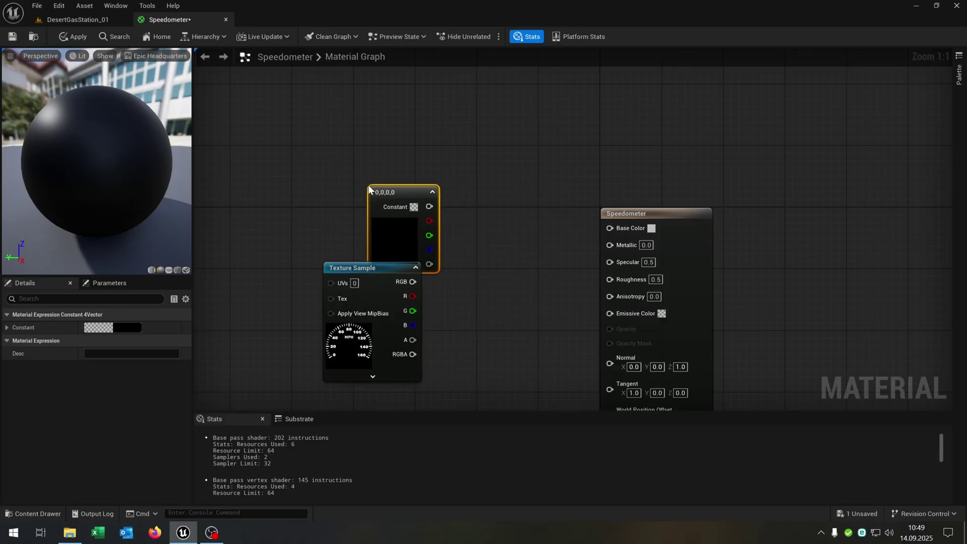
# Step: Multiply the constant color by the Tempometer texture's RGBA output and connect the result to Base Color
pyautogui.moveTo(413, 193); pyautogui.dragTo(444, 196)
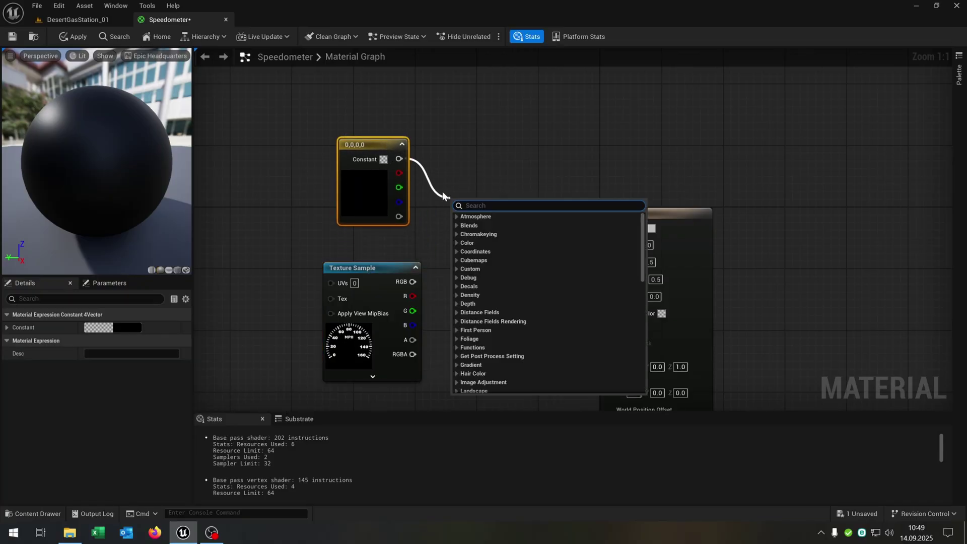
pyautogui.write('multi')
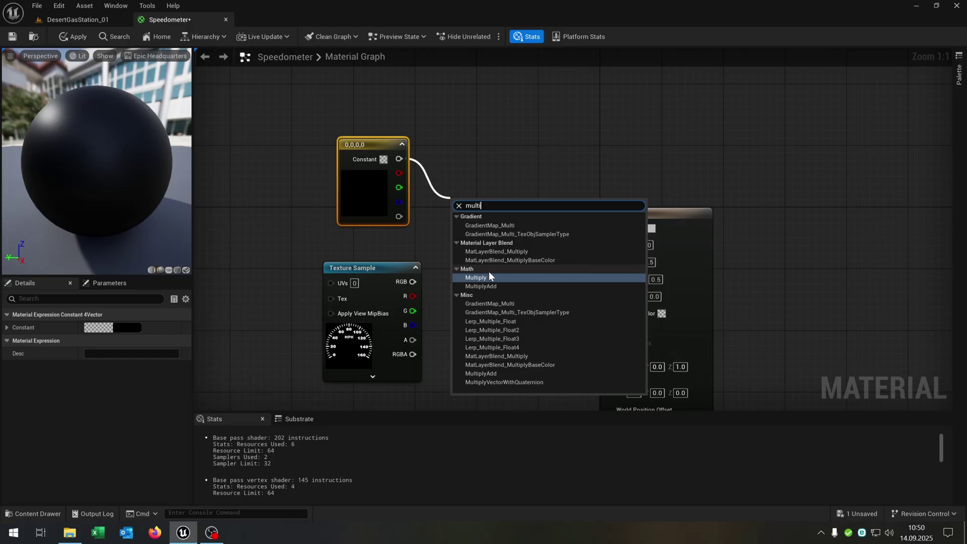
pyautogui.click(483, 277)
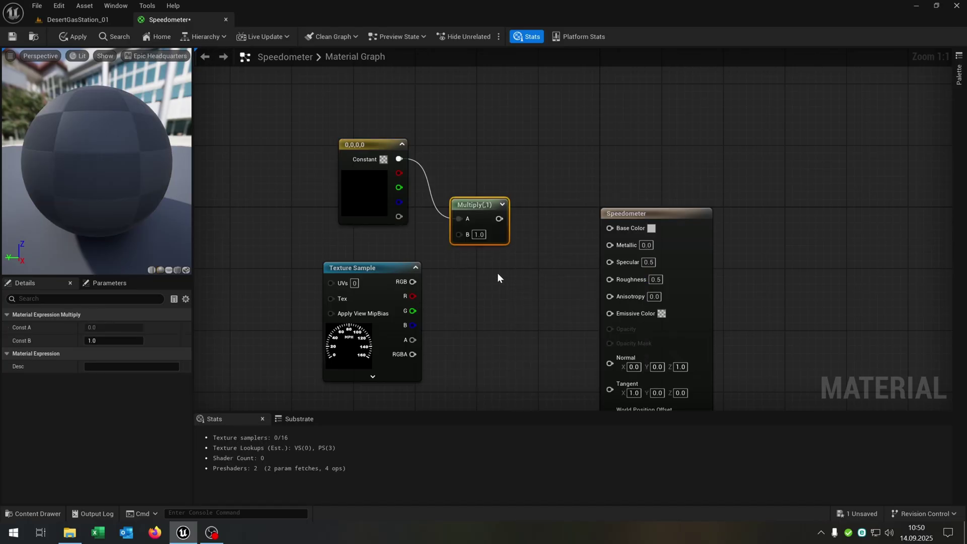
pyautogui.moveTo(412, 354); pyautogui.dragTo(481, 216)
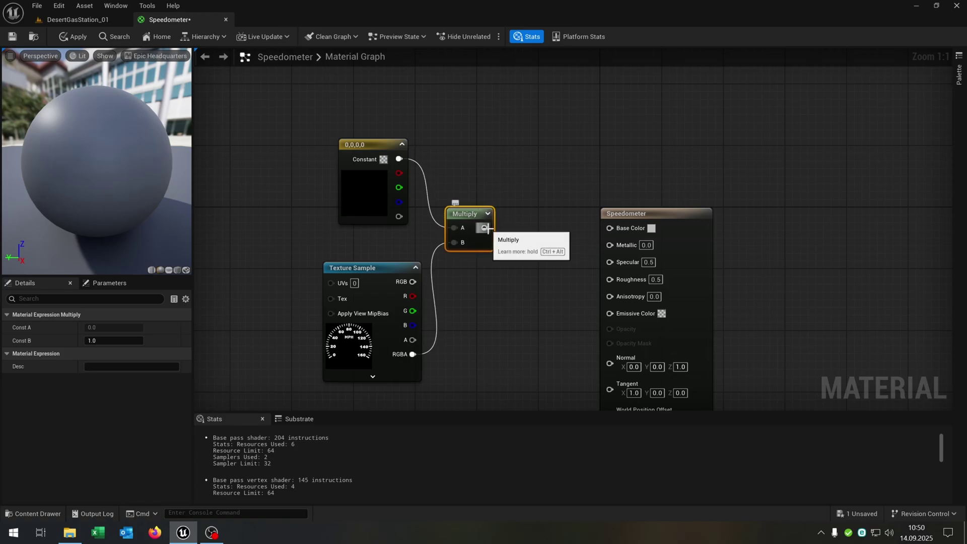
pyautogui.moveTo(484, 228); pyautogui.dragTo(614, 228)
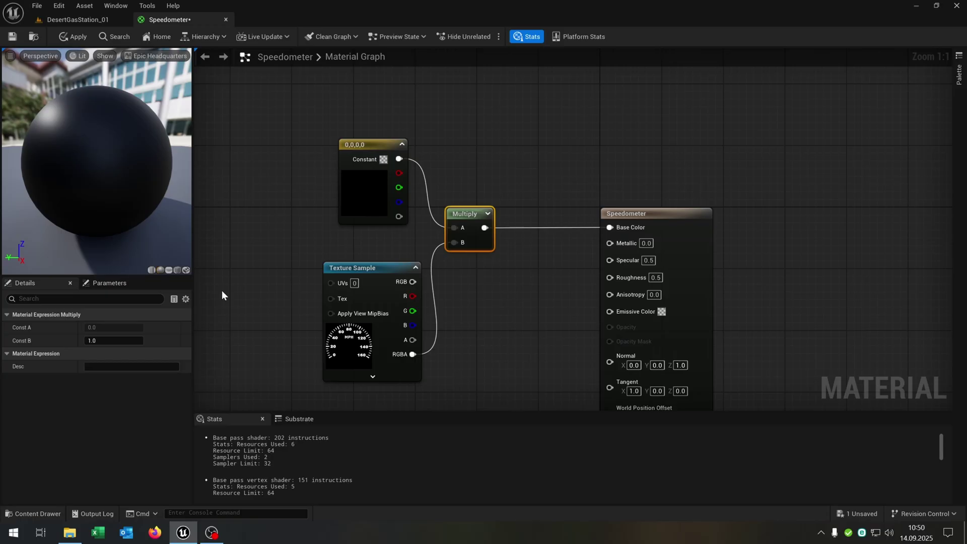
# Step: Preview the material on a cube and set the constant's color to white with R, G and B at 1
pyautogui.click(178, 269)
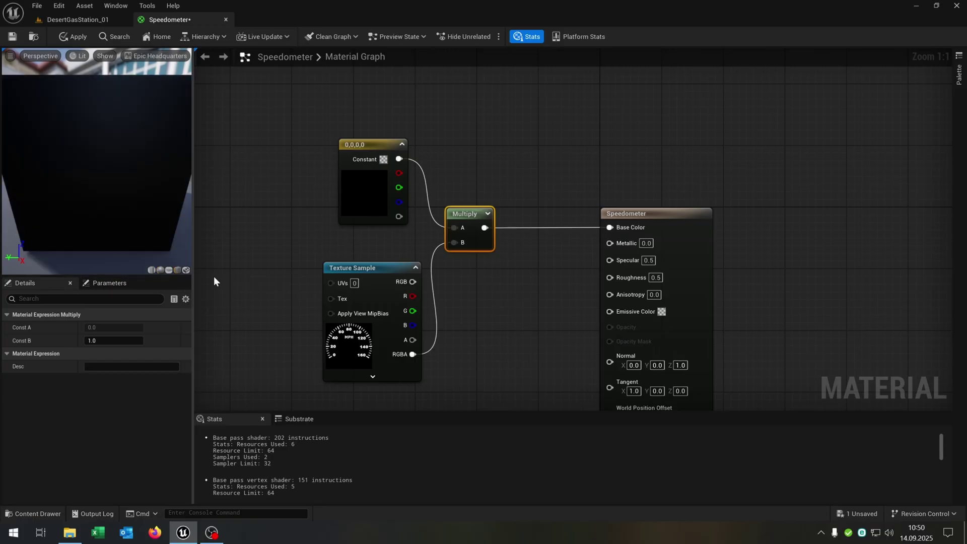
pyautogui.click(383, 160)
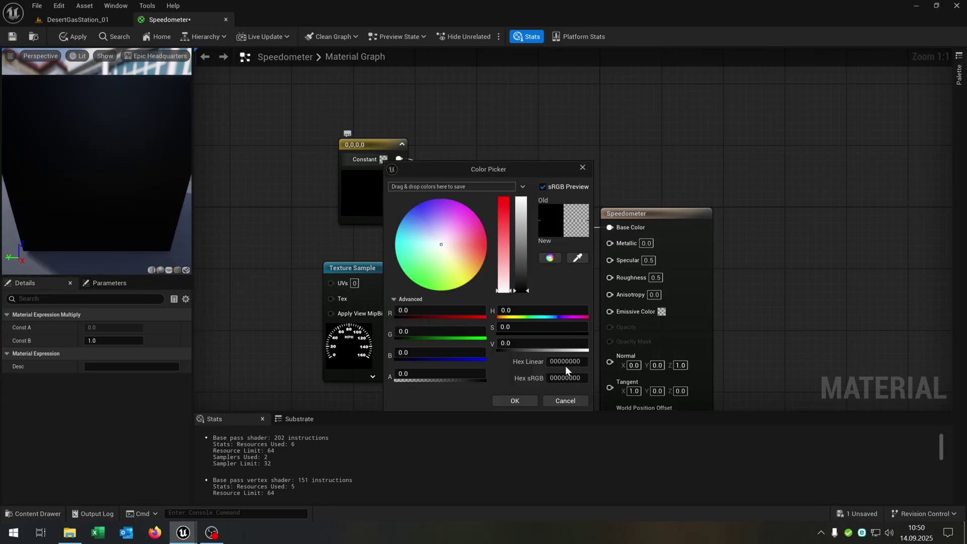
pyautogui.moveTo(423, 310); pyautogui.dragTo(484, 310)
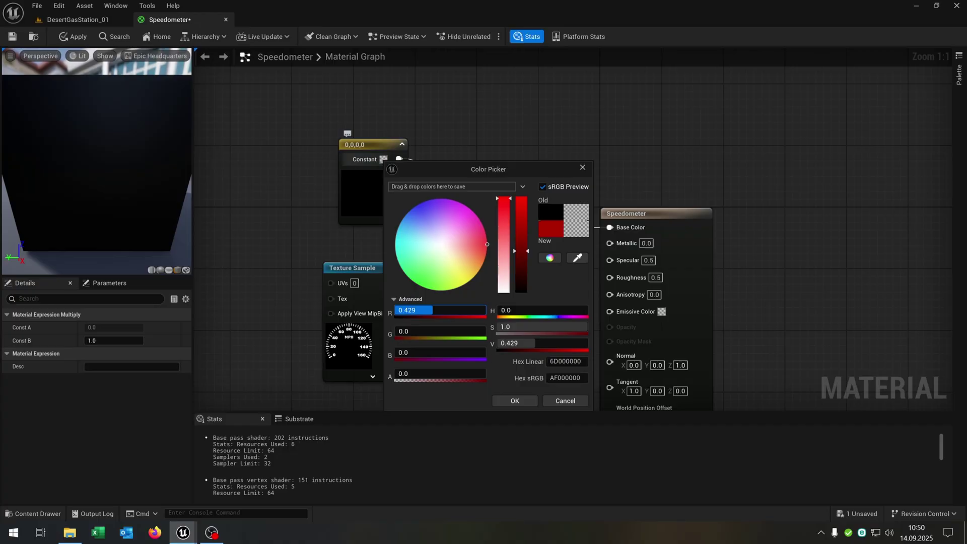
pyautogui.click(463, 315)
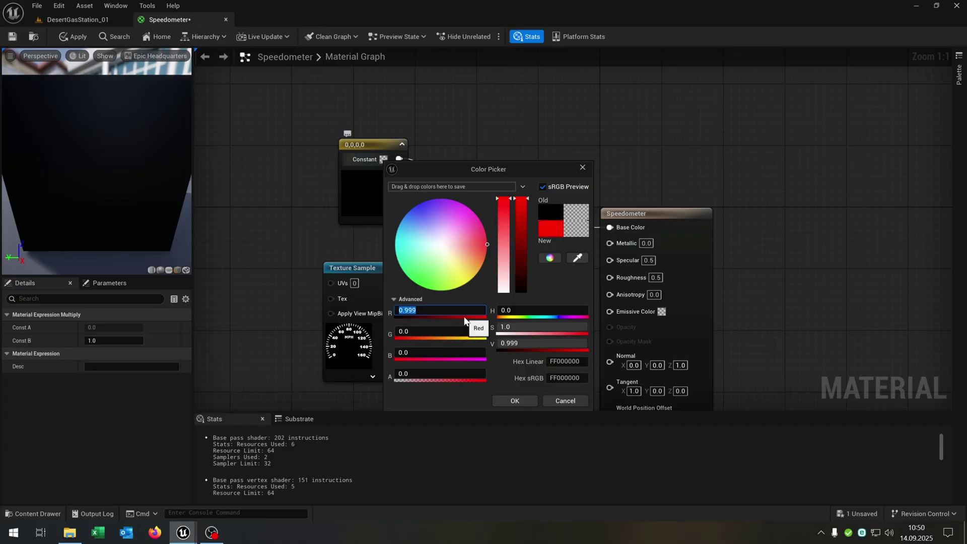
pyautogui.write('1')
pyautogui.press('Tab')
pyautogui.write('1')
pyautogui.press('Tab')
pyautogui.write('1')
pyautogui.press('Tab')
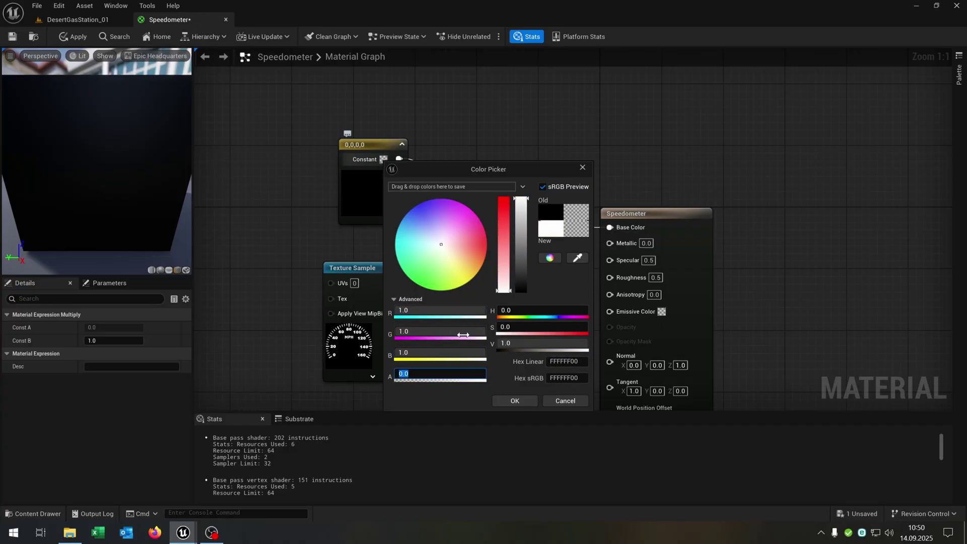
pyautogui.click(517, 400)
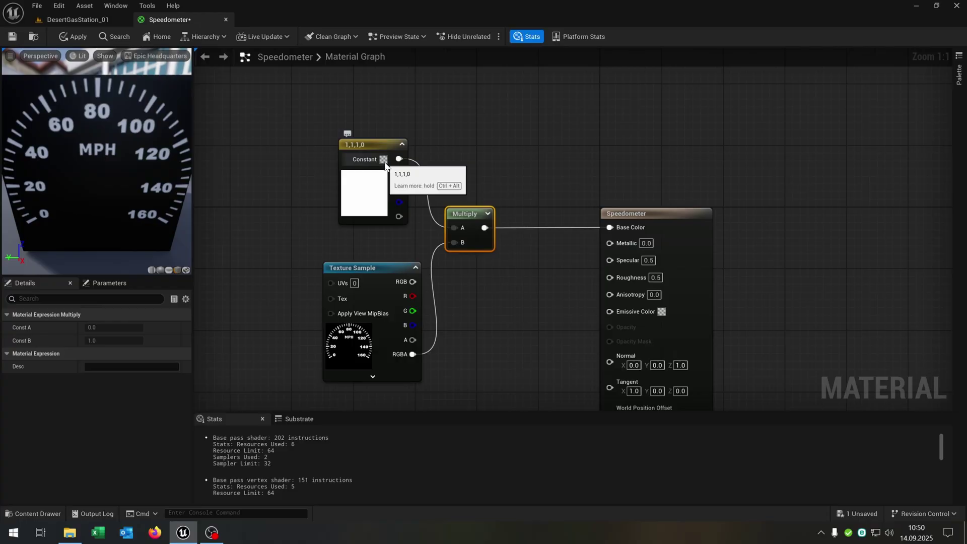
# Step: Try tinting the gauge markings with a blue constant color of about 0.14, 0.24, 1
pyautogui.doubleClick(380, 183)
pyautogui.moveTo(461, 262); pyautogui.dragTo(418, 213)
pyautogui.click(517, 401)
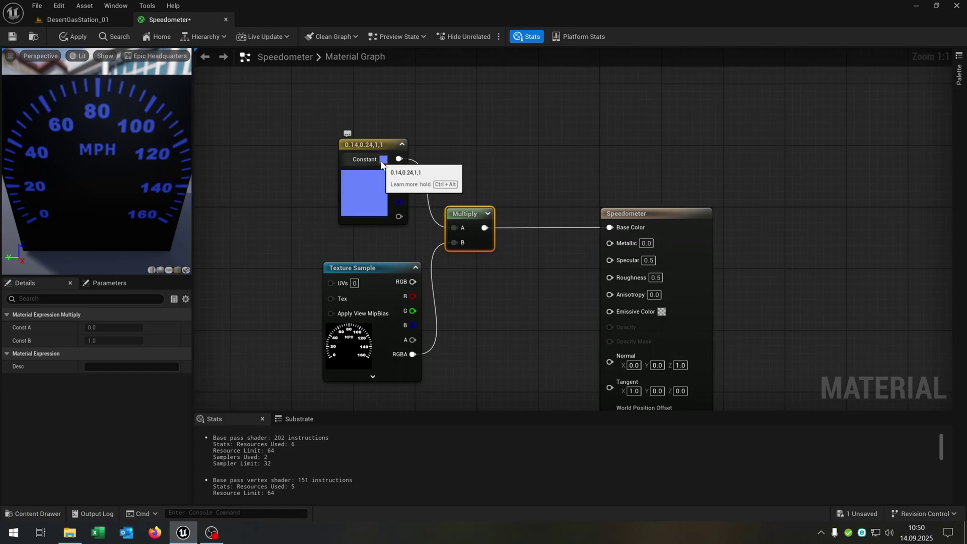
pyautogui.doubleClick(367, 182)
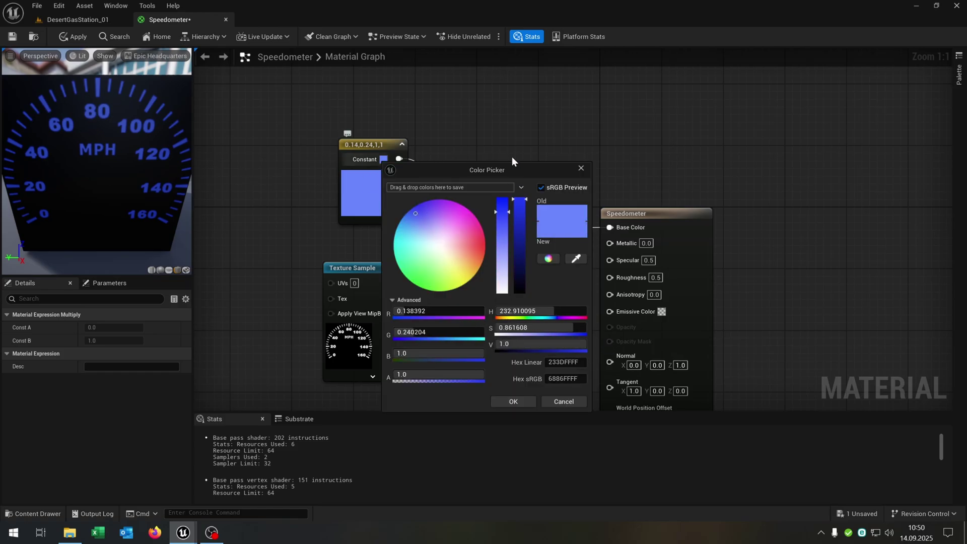
pyautogui.click(564, 401)
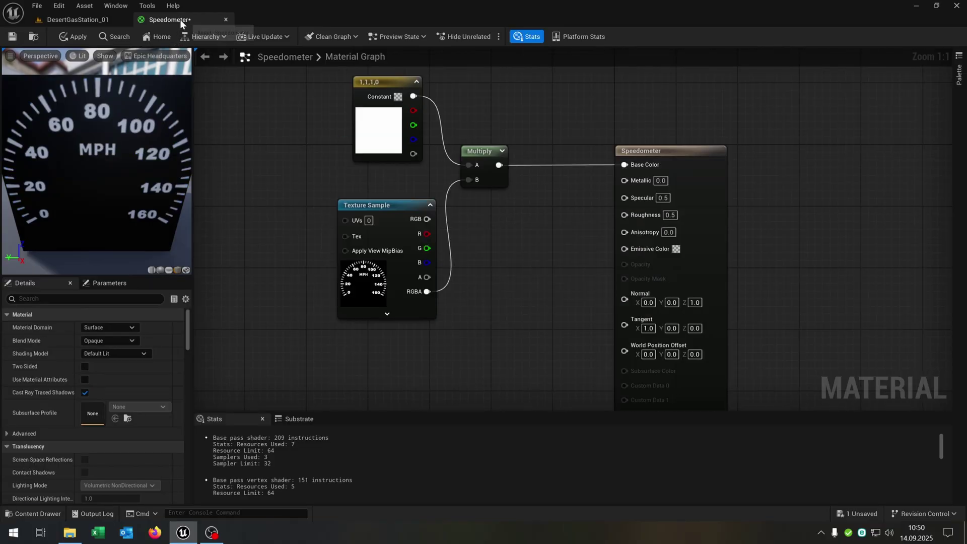
# Step: Add the Normal texture below the Tempometer texture sample and connect its RGB output to the material's Normal input
pyautogui.moveTo(180, 19); pyautogui.dragTo(427, 141)
pyautogui.moveTo(82, 338); pyautogui.dragTo(551, 236)
pyautogui.moveTo(440, 141); pyautogui.dragTo(239, 19)
pyautogui.moveTo(315, 122); pyautogui.dragTo(366, 338)
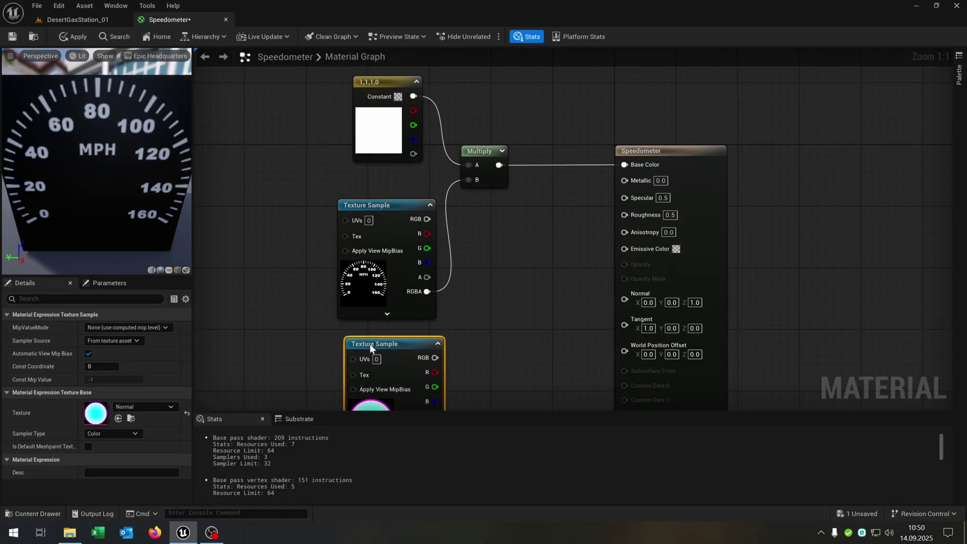
pyautogui.moveTo(582, 315); pyautogui.dragTo(524, 189, button='right')
pyautogui.moveTo(369, 226); pyautogui.dragTo(566, 174)
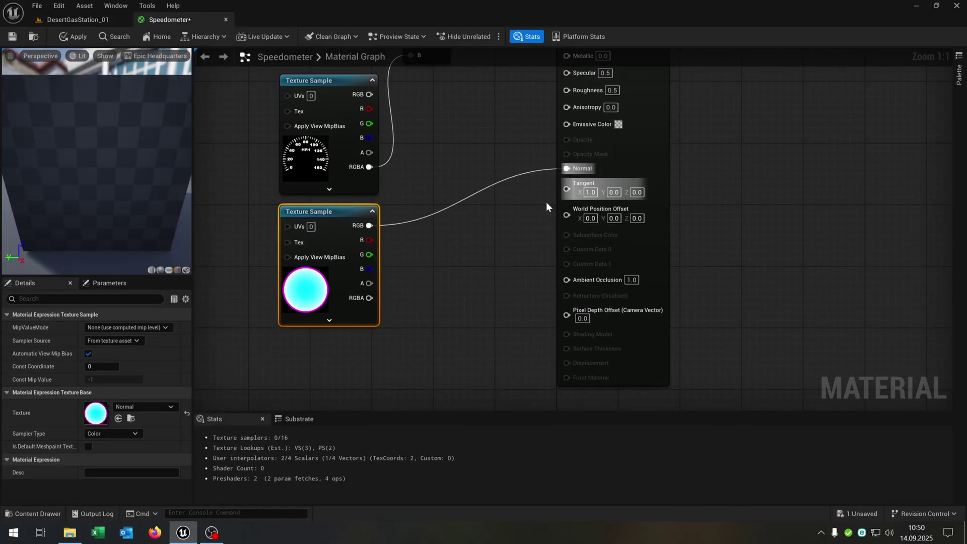
pyautogui.moveTo(546, 201); pyautogui.dragTo(572, 276, button='right')
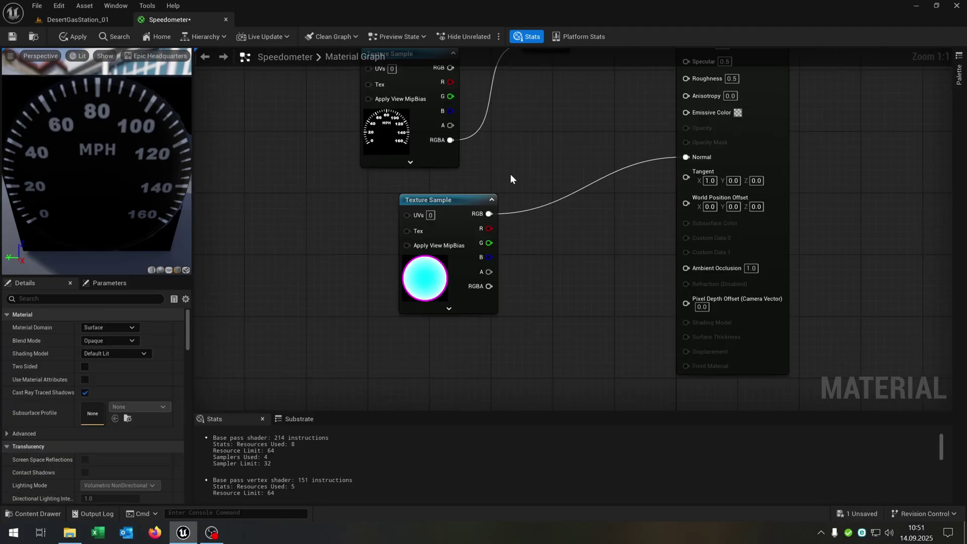
pyautogui.moveTo(457, 215); pyautogui.dragTo(403, 269)
pyautogui.click(424, 212)
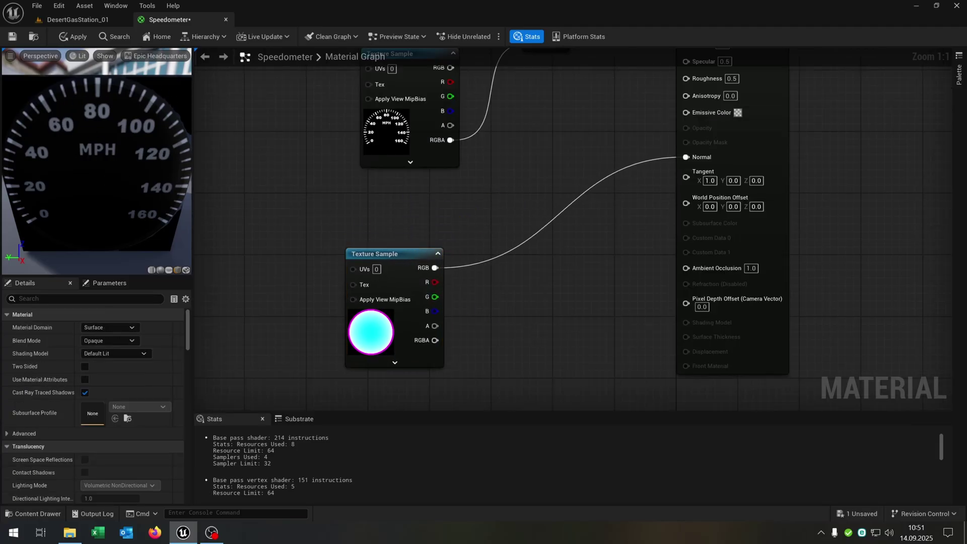
# Step: Add a scalar parameter named Intensity between the two texture samples and set its default value to 1
pyautogui.moveTo(424, 213); pyautogui.dragTo(348, 277, button='right')
pyautogui.rightClick(349, 277)
pyautogui.write('scala')
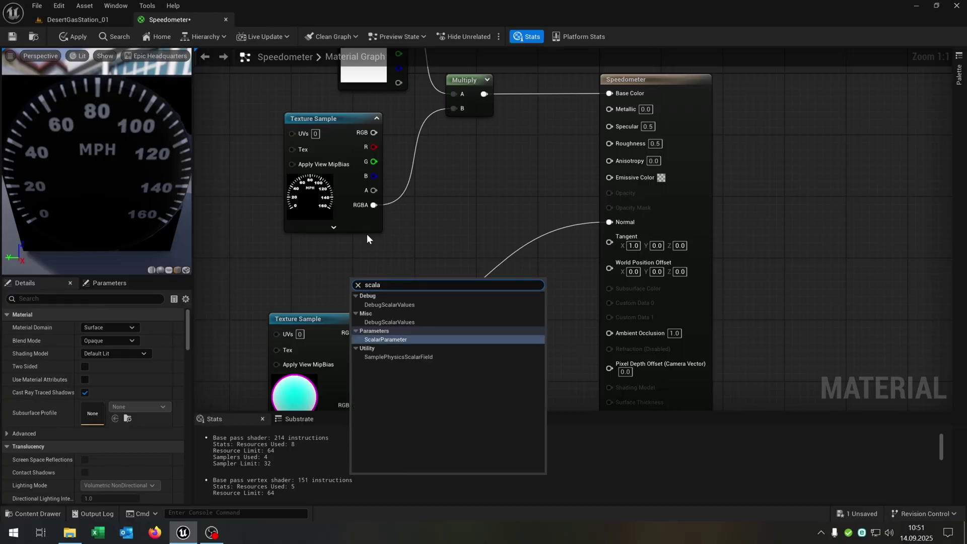
pyautogui.press('Return')
pyautogui.write('I')
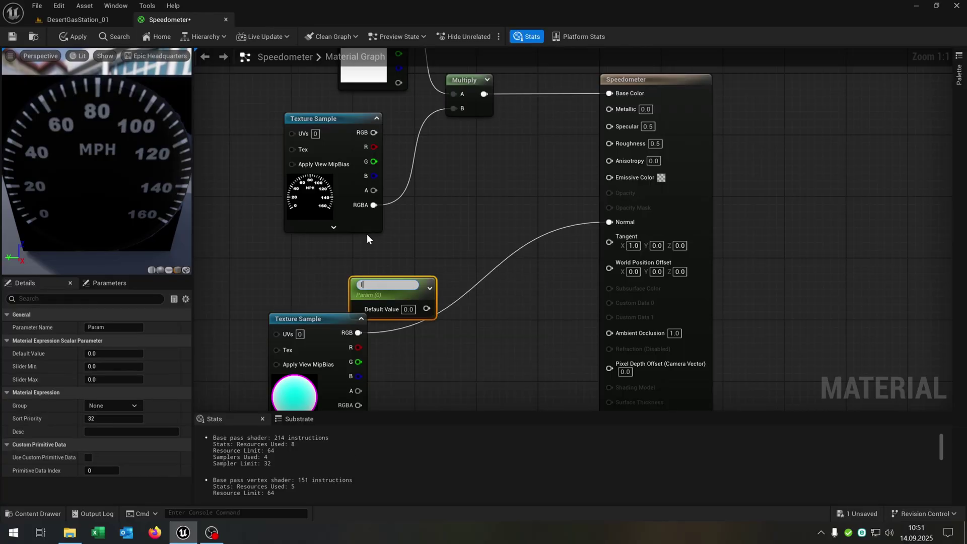
pyautogui.write('ntensity')
pyautogui.press('Return')
pyautogui.moveTo(375, 280); pyautogui.dragTo(303, 254)
pyautogui.moveTo(373, 259); pyautogui.dragTo(402, 289, button='right')
pyautogui.click(289, 318)
pyautogui.write('1')
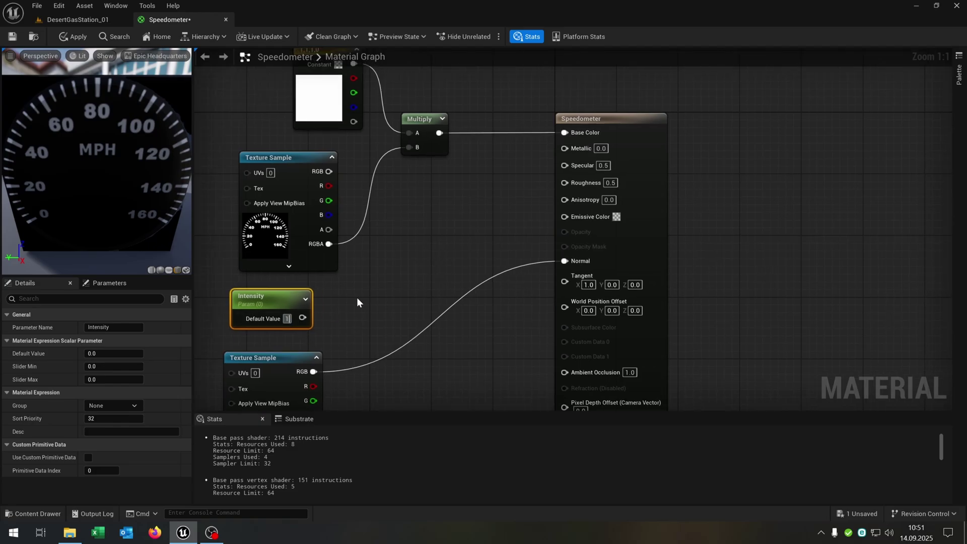
pyautogui.press('Return')
# Step: Duplicate the Multiply node, feed it the first Multiply's output and the Intensity parameter, and connect it to Emissive Color
pyautogui.click(421, 118)
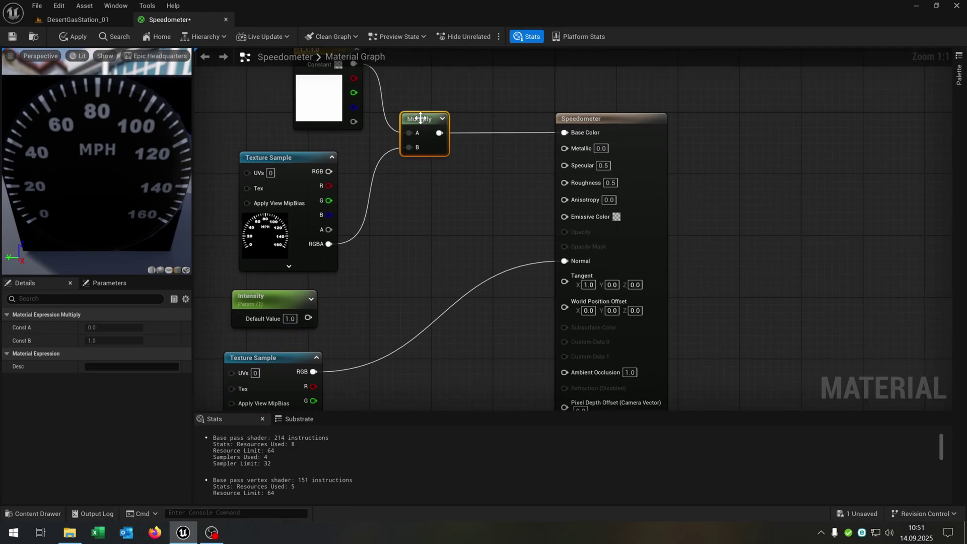
pyautogui.hotkey('ctrl', 'c')
pyautogui.hotkey('ctrl', 'v')
pyautogui.moveTo(512, 220); pyautogui.dragTo(455, 241)
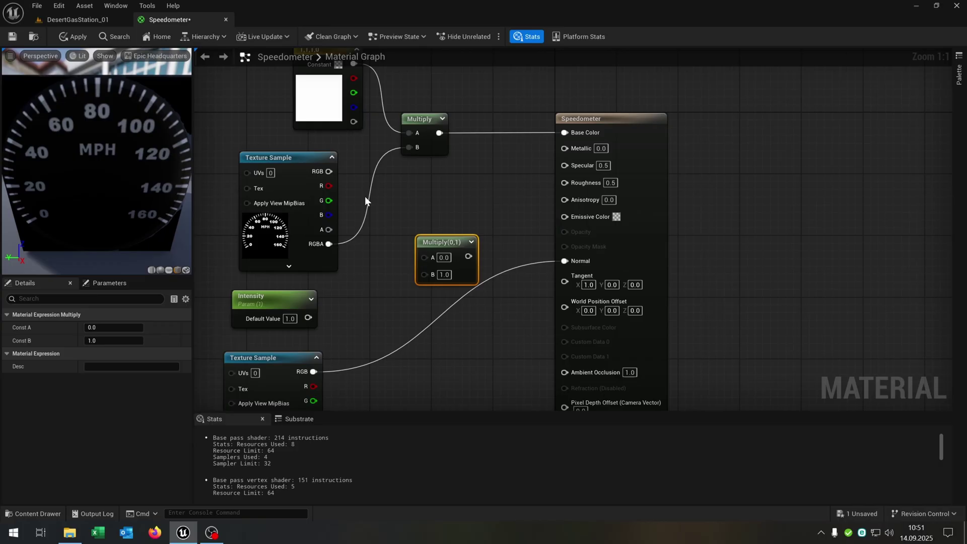
pyautogui.moveTo(439, 132); pyautogui.dragTo(474, 231)
pyautogui.moveTo(308, 317); pyautogui.dragTo(572, 218)
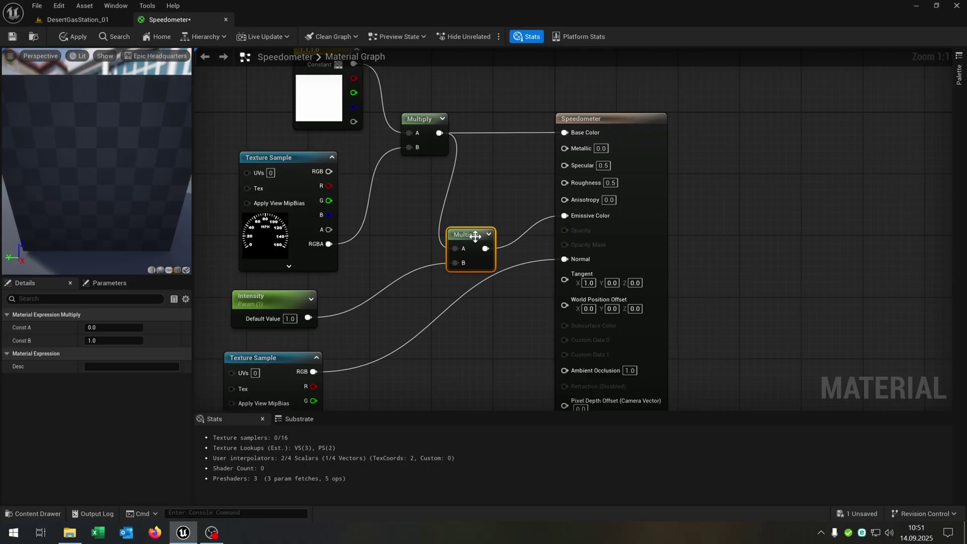
pyautogui.moveTo(474, 235); pyautogui.dragTo(497, 204)
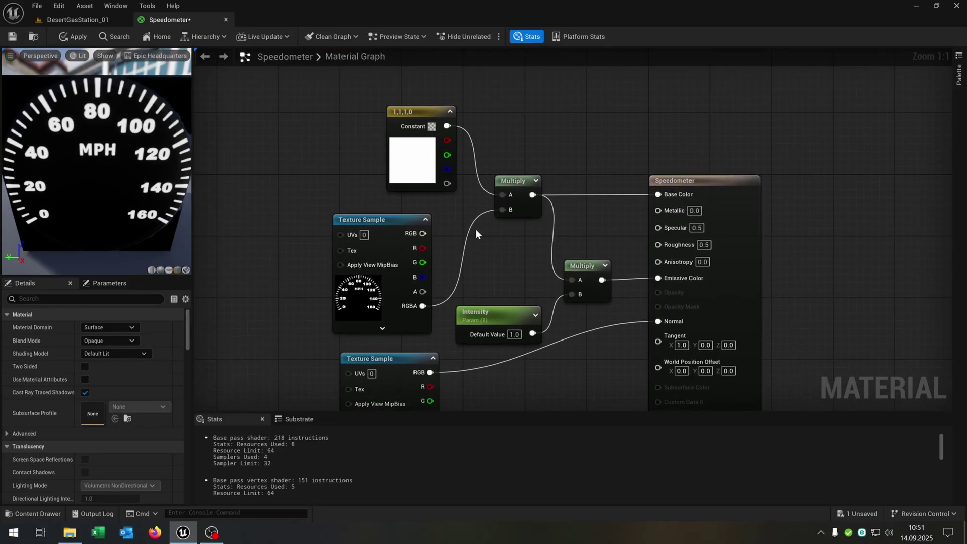
pyautogui.scroll(-1, 477, 234)
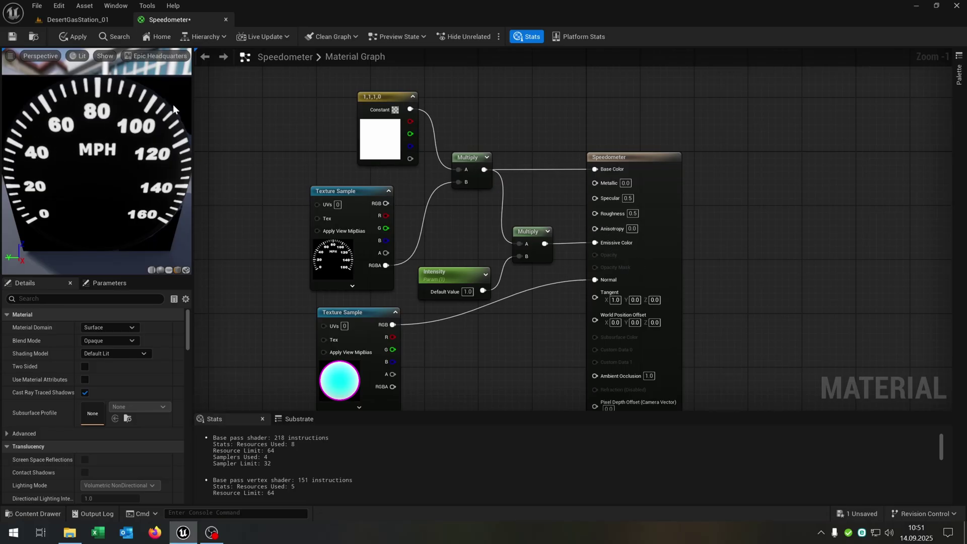
# Step: Apply and save the Speedometer material, and close its editor
pyautogui.click(73, 36)
pyautogui.click(13, 37)
pyautogui.click(225, 20)
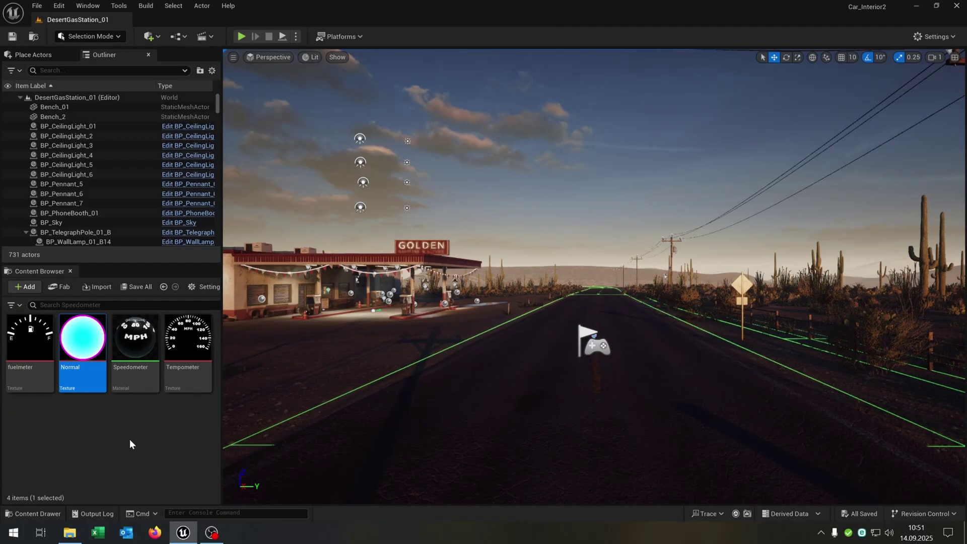
# Step: Duplicate the Speedometer material in the same folder and name the copy Fuelmeter_M
pyautogui.click(136, 348)
pyautogui.hotkey('ctrl', 'c')
pyautogui.hotkey('ctrl', 'v')
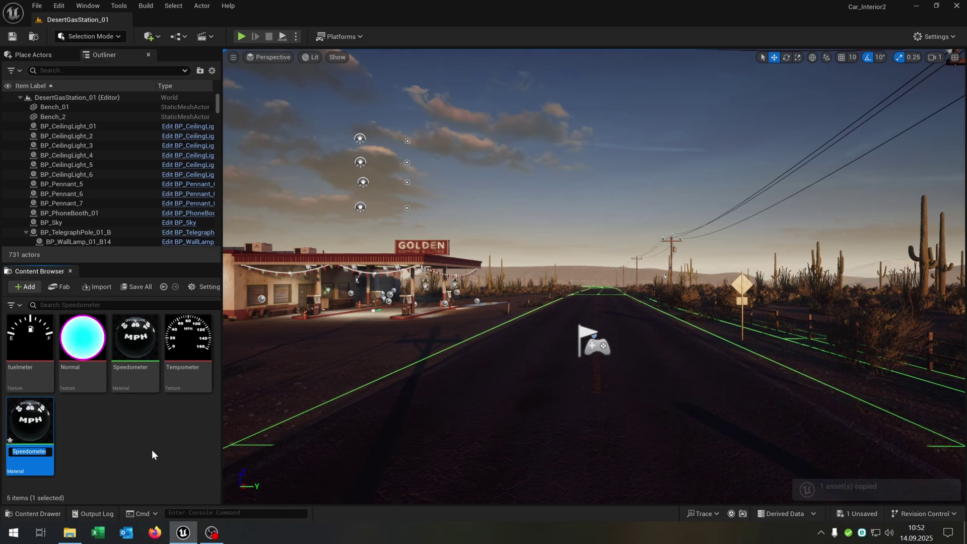
pyautogui.write('Fuel')
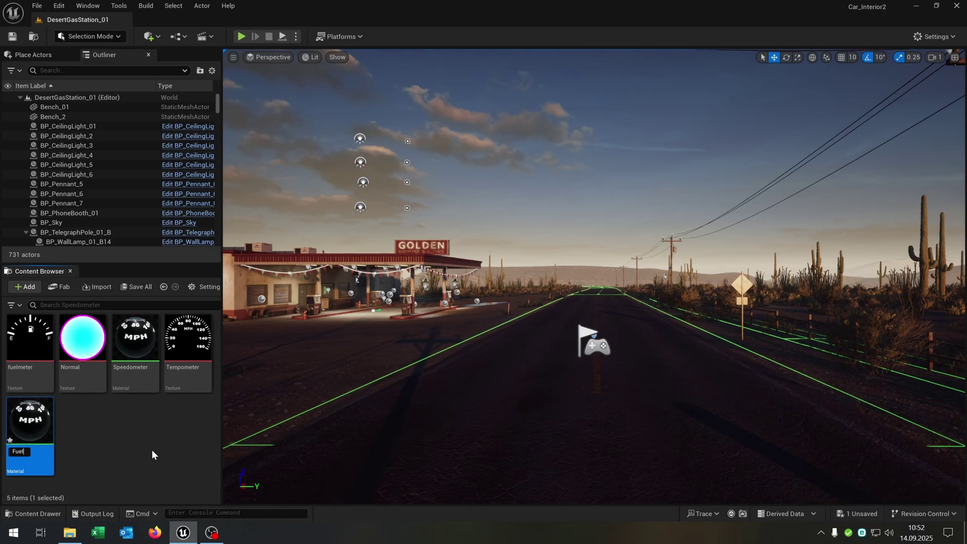
pyautogui.write('meter_M')
pyautogui.press('Return')
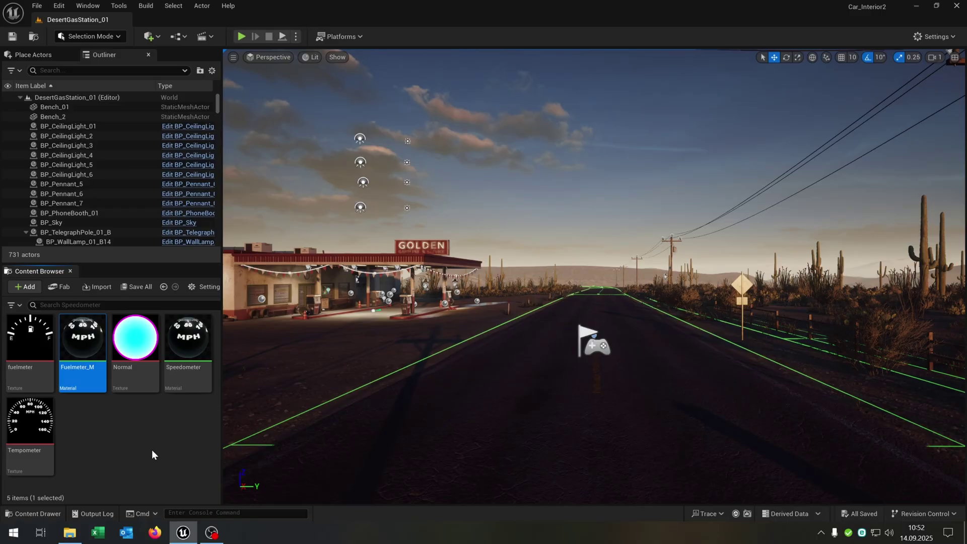
# Step: Open the Fuelmeter_M material and add the fuelmeter texture to its graph as a texture sample
pyautogui.press('Return')
pyautogui.moveTo(171, 22); pyautogui.dragTo(446, 130)
pyautogui.moveTo(38, 350); pyautogui.dragTo(587, 236)
pyautogui.moveTo(438, 126); pyautogui.dragTo(232, 6)
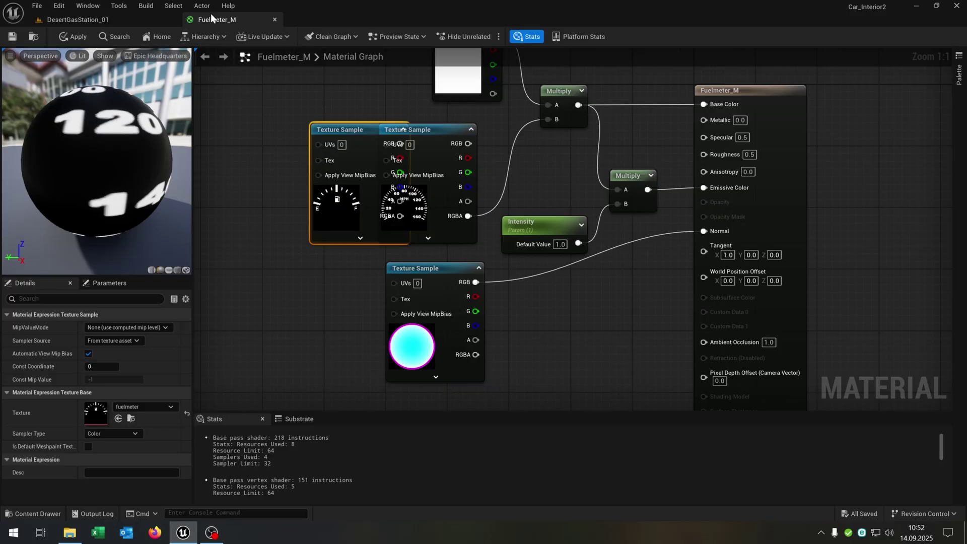
# Step: Replace the Tempometer texture sample with the fuelmeter sample and connect its RGBA output to the first Multiply's B input
pyautogui.moveTo(443, 133); pyautogui.dragTo(443, 227, button='right')
pyautogui.click(474, 227)
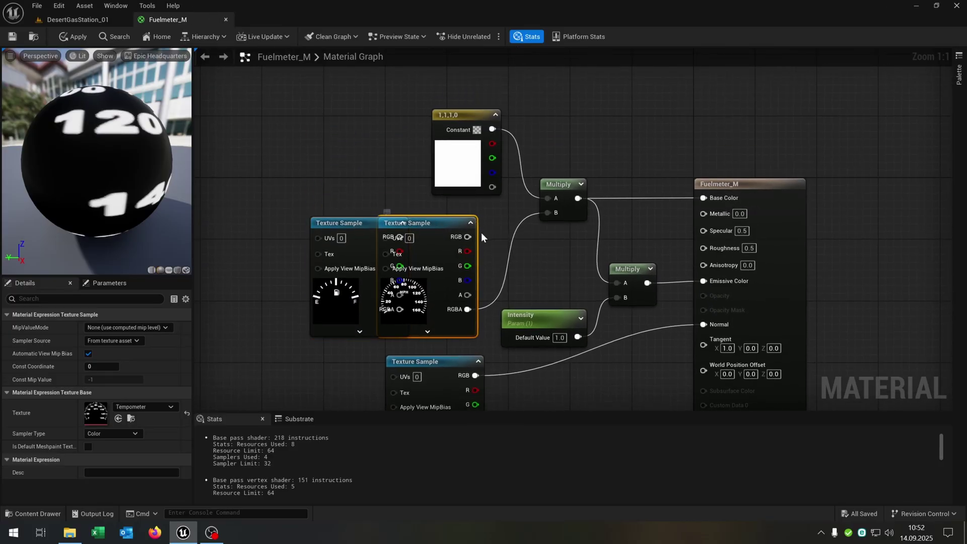
pyautogui.press('Delete')
pyautogui.moveTo(347, 234); pyautogui.dragTo(433, 219)
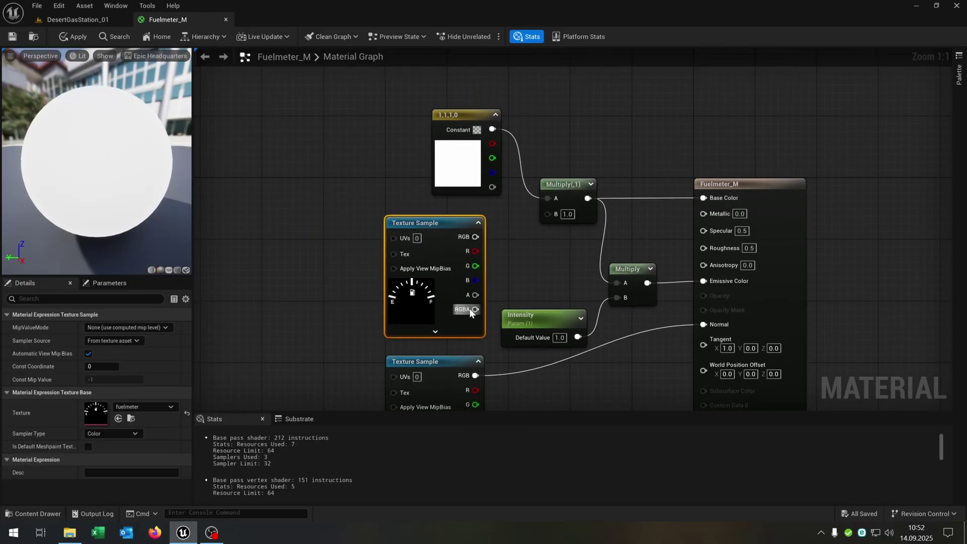
pyautogui.moveTo(469, 308); pyautogui.dragTo(549, 212)
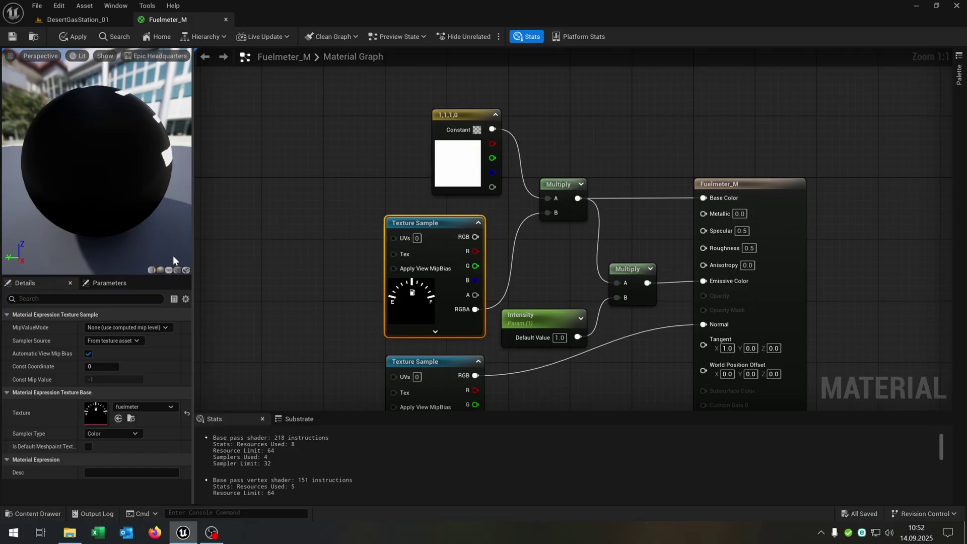
# Step: Preview the fuel gauge material on a cube, apply and save it, and close its editor
pyautogui.click(176, 269)
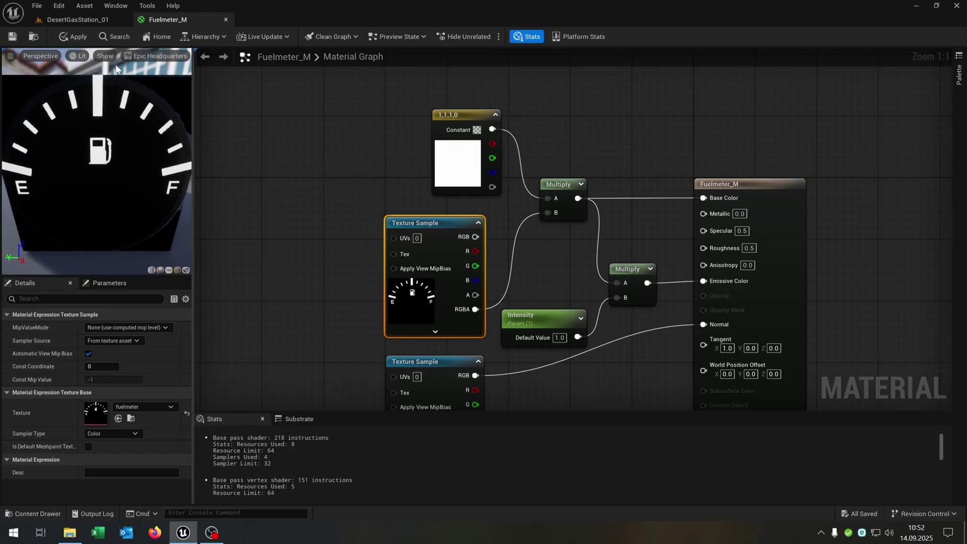
pyautogui.click(73, 37)
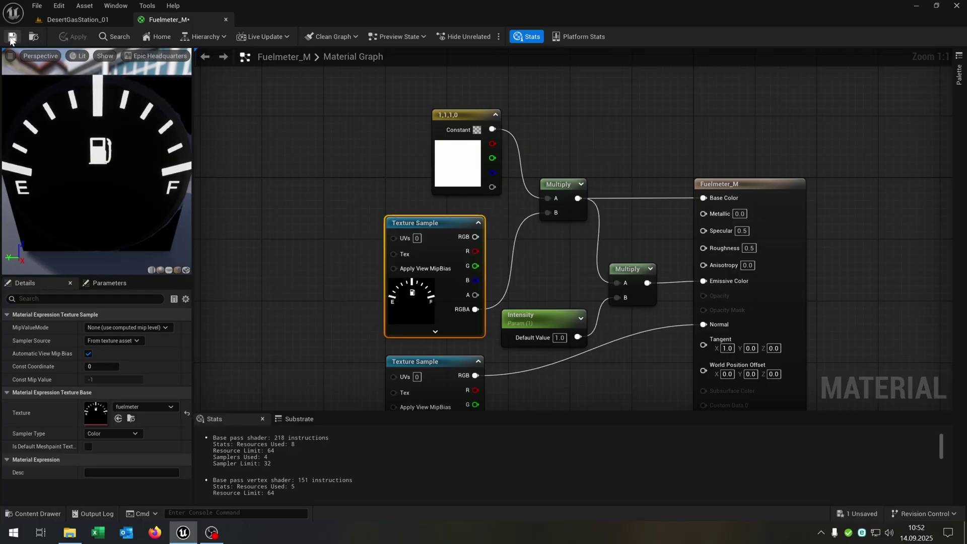
pyautogui.click(225, 19)
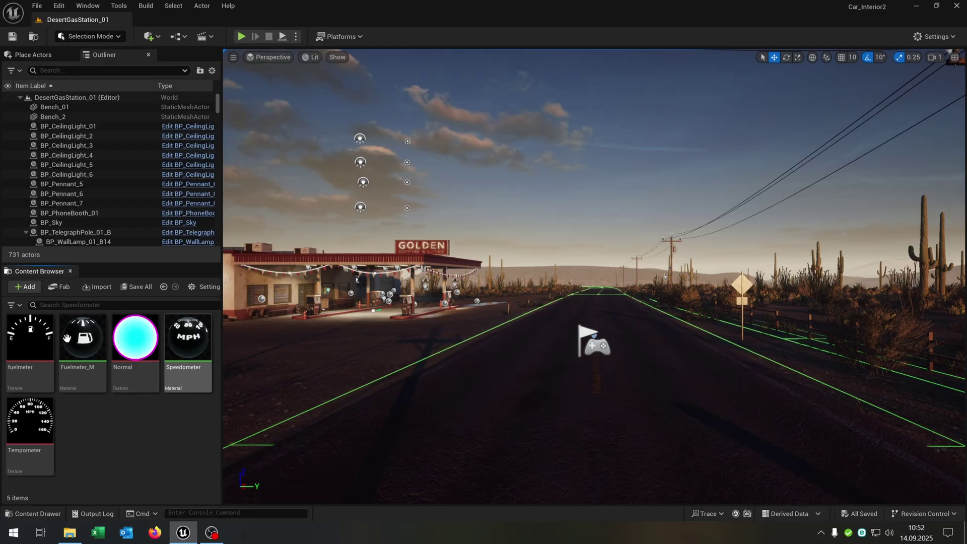
# Step: Open the Firebird blueprint from the Firebird folder and show its 3D viewport
pyautogui.click(163, 286)
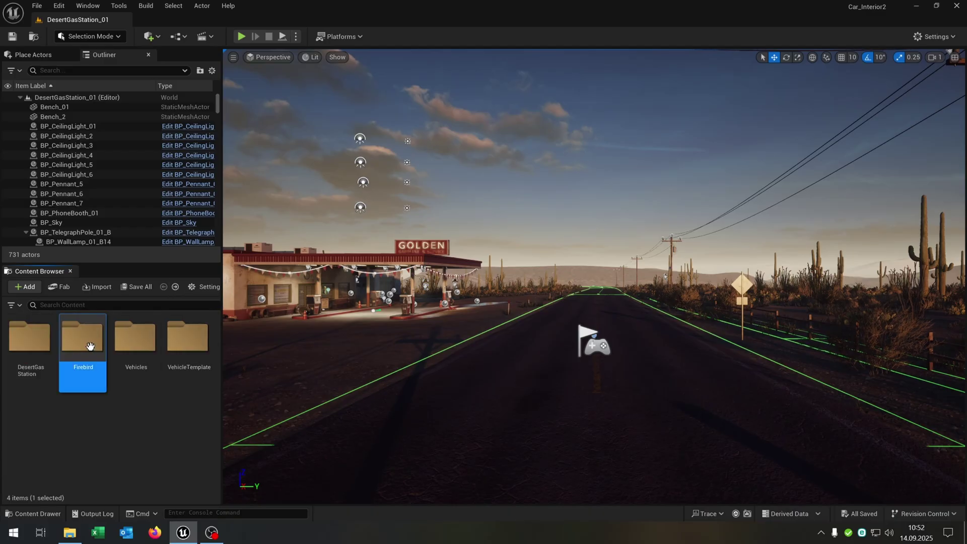
pyautogui.doubleClick(82, 338)
pyautogui.click(48, 424)
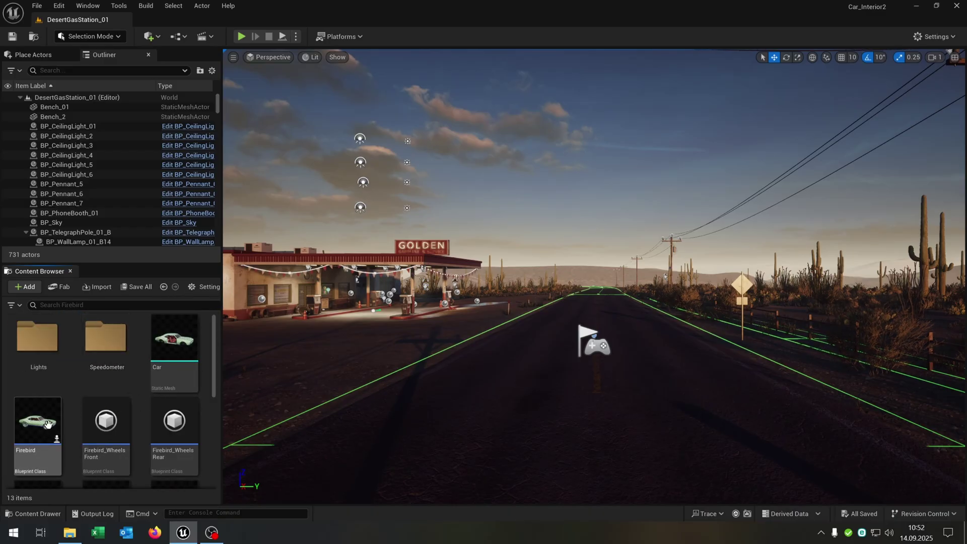
pyautogui.doubleClick(48, 424)
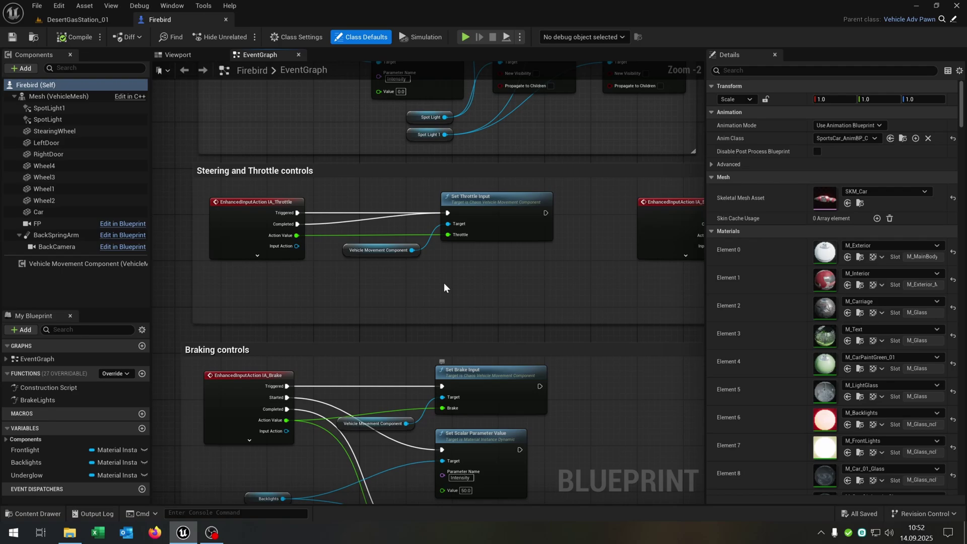
pyautogui.click(178, 55)
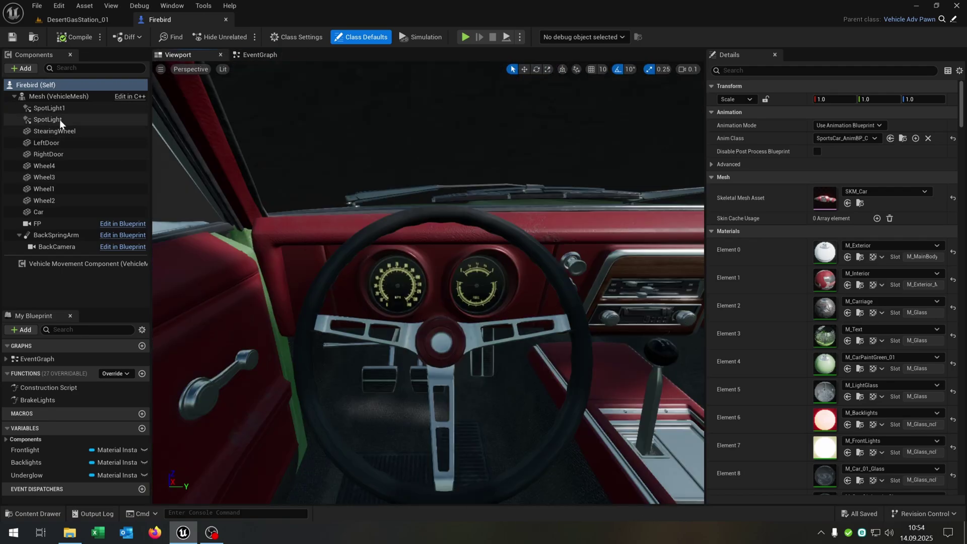
# Step: Add a Cylinder component under the vehicle Mesh and name it Speedometer
pyautogui.click(59, 98)
pyautogui.click(23, 68)
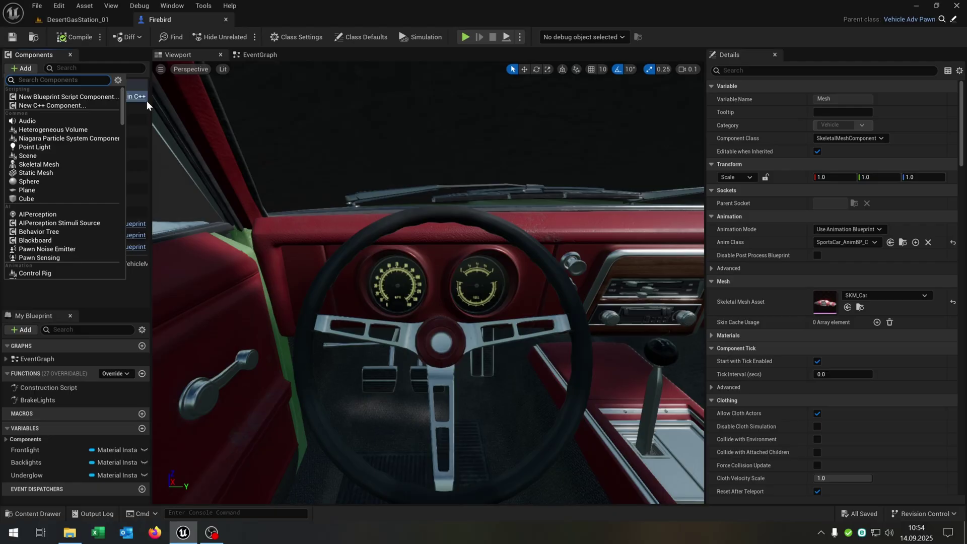
pyautogui.write('cu')
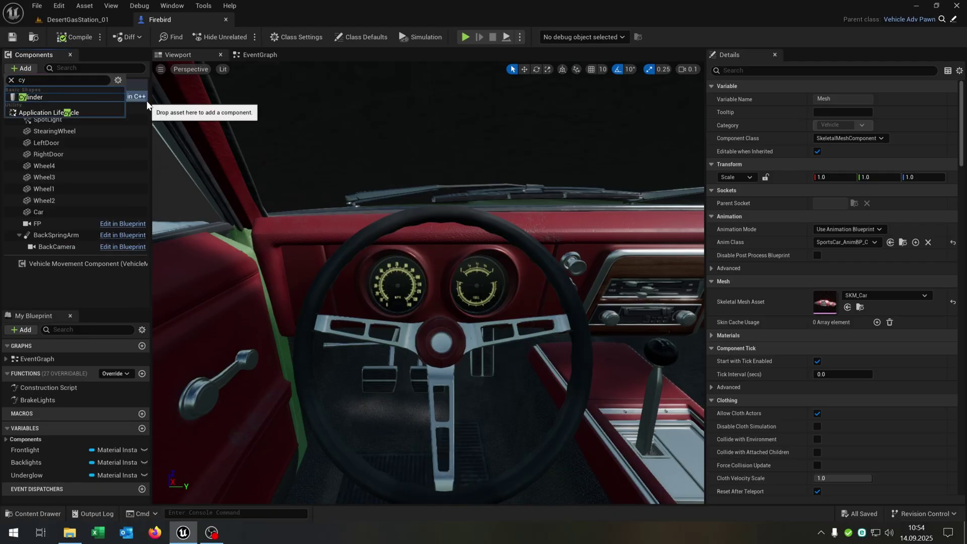
pyautogui.click(30, 97)
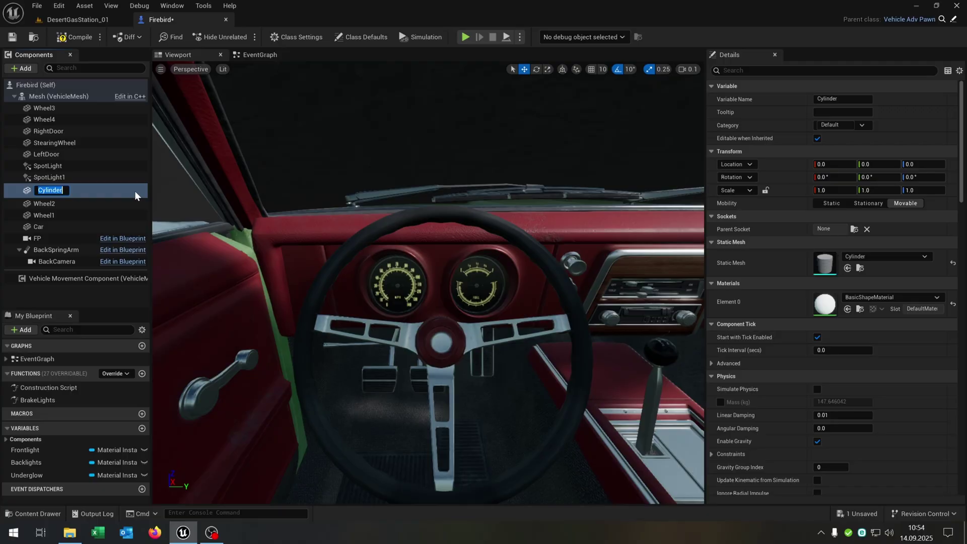
pyautogui.write('Speedometer')
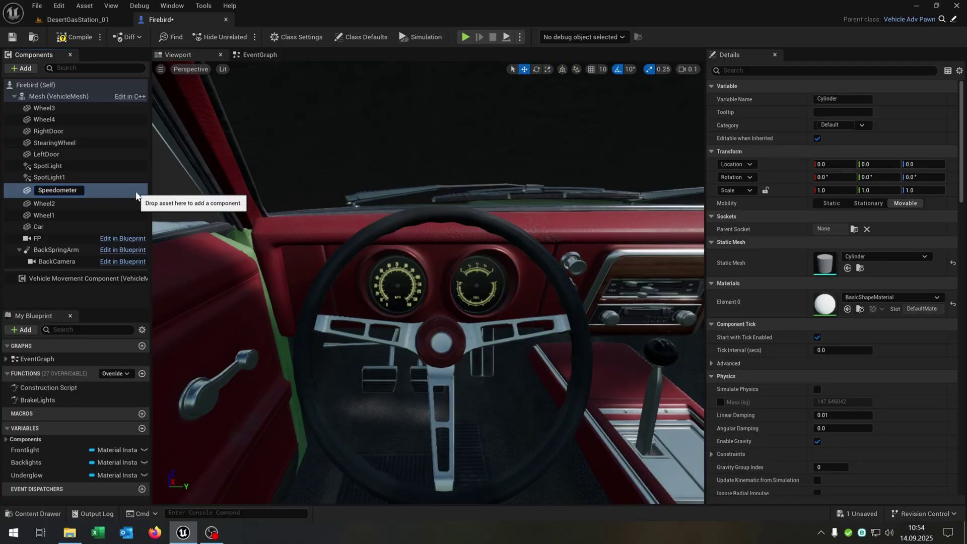
pyautogui.press('Return')
# Step: Fit the Speedometer cylinder over the dashboard's left gauge at location 76, -50.5, 79, rotation 0, 80, 0 and scale 0.13, 0.13, 0.01
pyautogui.moveTo(353, 251); pyautogui.dragTo(352, 299, button='right')
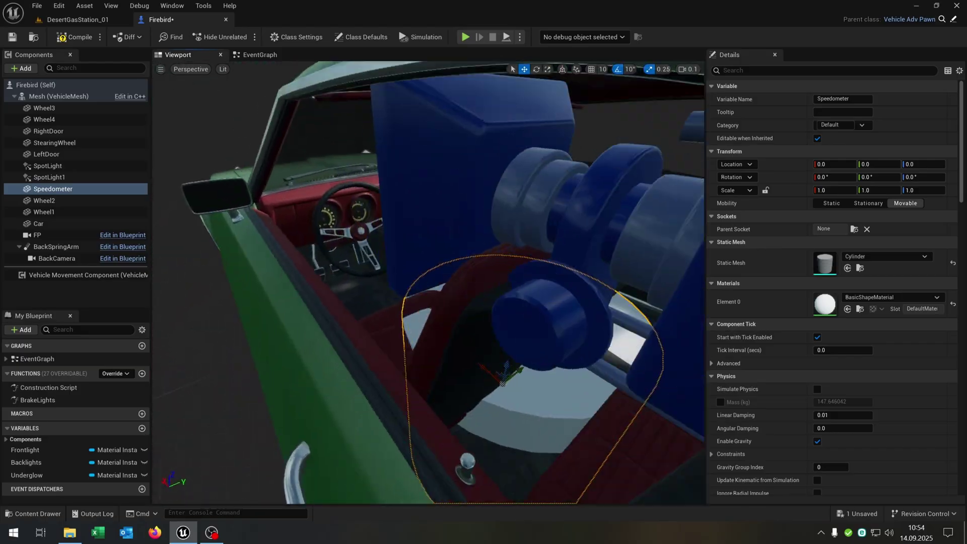
pyautogui.press('w')
pyautogui.moveTo(428, 282); pyautogui.dragTo(347, 274, button='right')
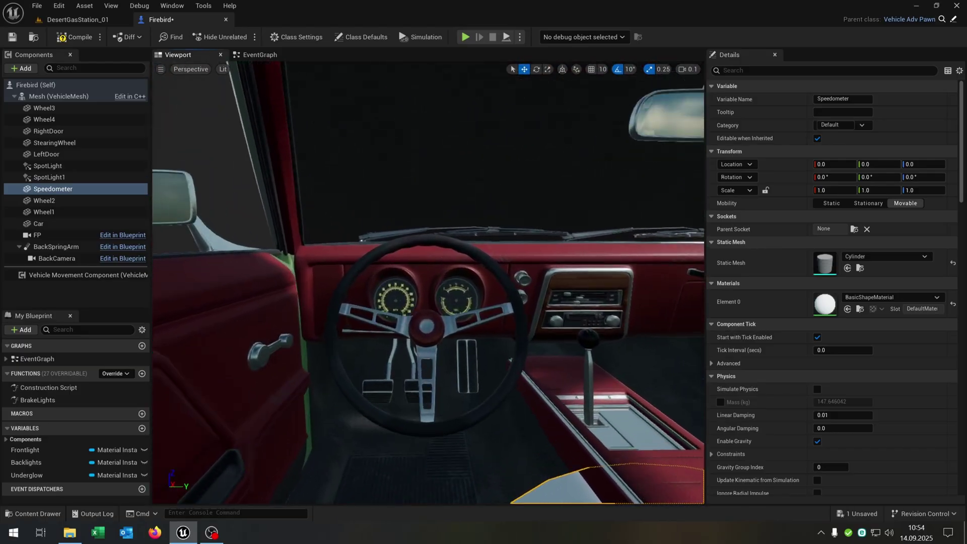
pyautogui.press('w')
pyautogui.moveTo(377, 151)
pyautogui.mouseDown(button='right')
pyautogui.moveTo(373, 166)
pyautogui.moveTo(382, 167)
pyautogui.mouseUp(button='right')
pyautogui.press('s')
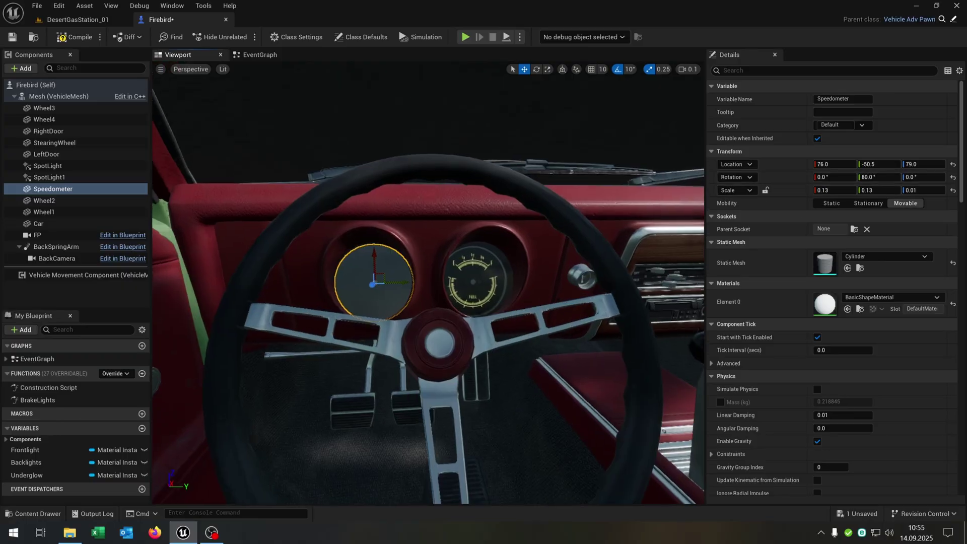
pyautogui.moveTo(264, 132); pyautogui.dragTo(265, 151, button='right')
pyautogui.press('s')
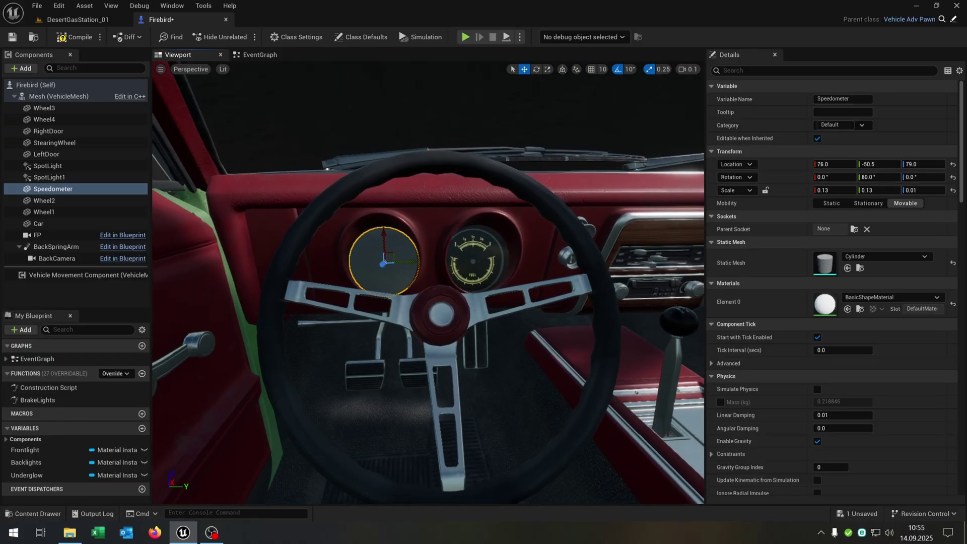
# Step: Assign the Speedometer material from the Speedometer folder to Element 0 of the Speedometer cylinder
pyautogui.click(89, 21)
pyautogui.doubleClick(106, 337)
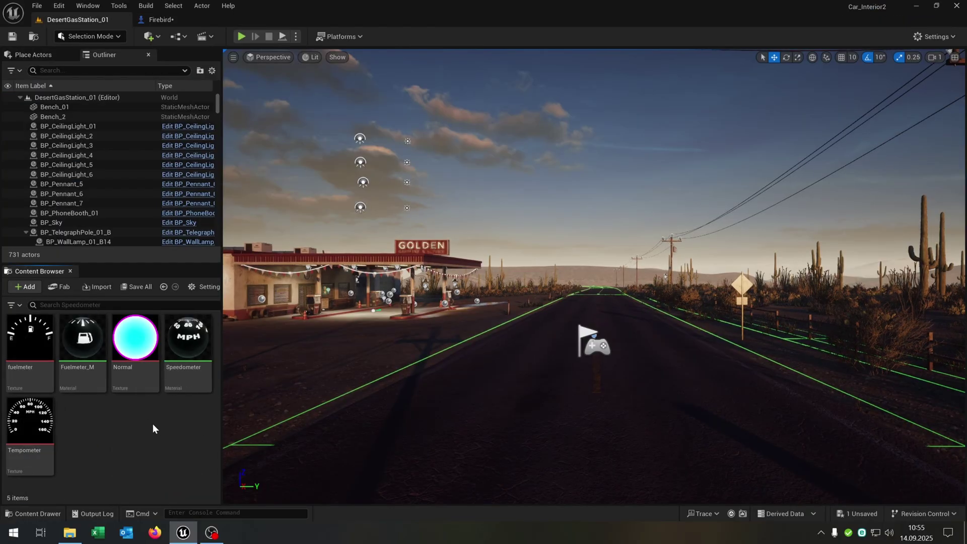
pyautogui.click(188, 352)
pyautogui.click(193, 343)
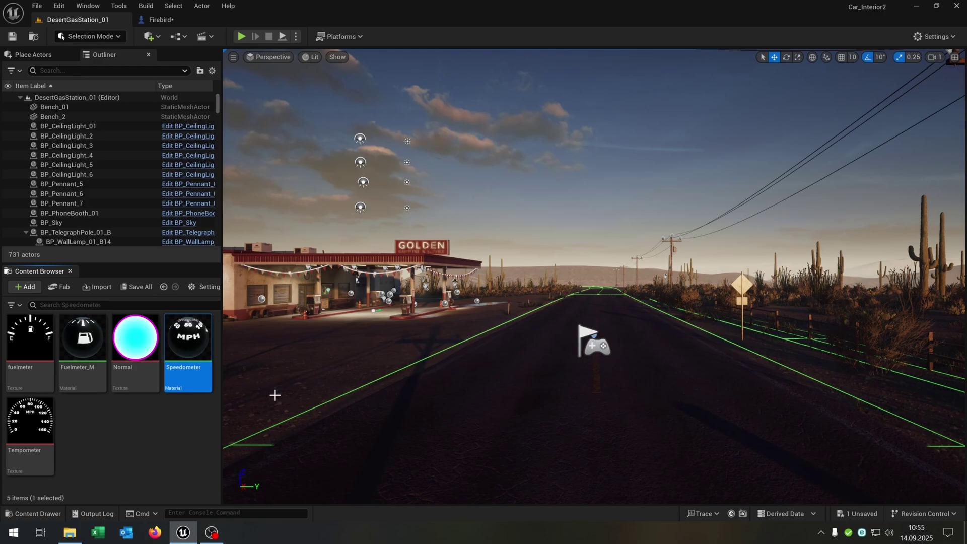
pyautogui.click(160, 19)
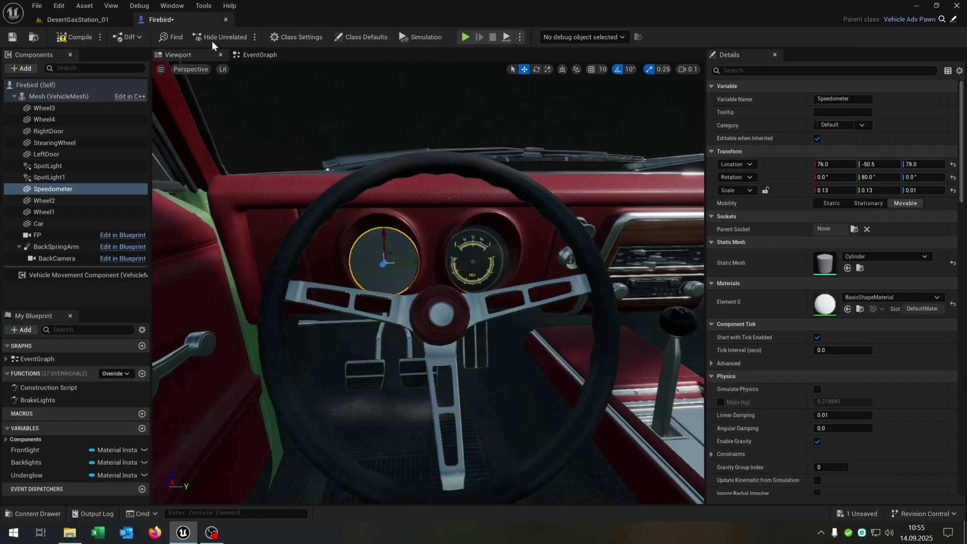
pyautogui.click(847, 310)
pyautogui.moveTo(559, 302)
pyautogui.mouseDown(button='right')
pyautogui.moveTo(539, 302)
pyautogui.moveTo(531, 282)
pyautogui.moveTo(538, 300)
pyautogui.moveTo(552, 294)
pyautogui.mouseUp(button='right')
pyautogui.press('w')
pyautogui.press('s')
pyautogui.press('w')
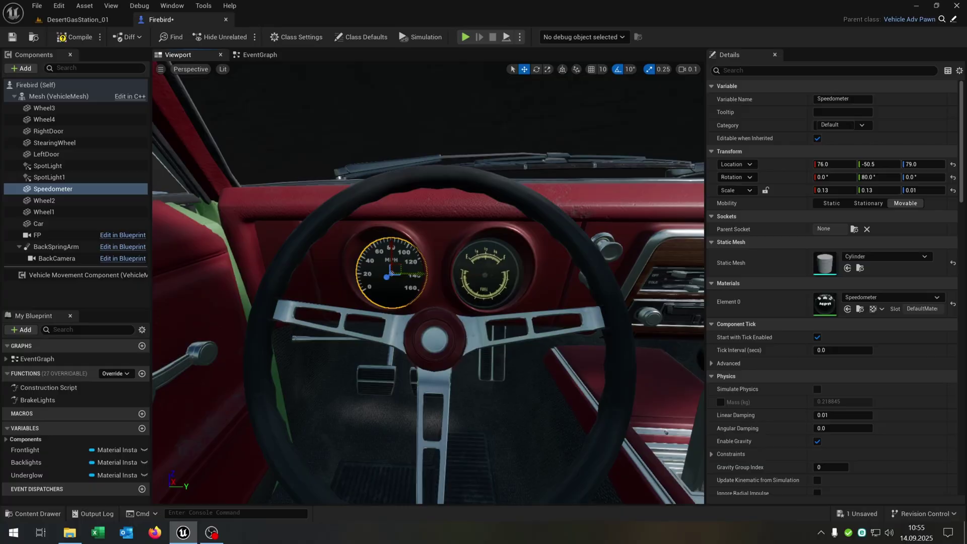
# Step: Add a Cylinder component under the Speedometer and name it Pointer
pyautogui.rightClick(54, 191)
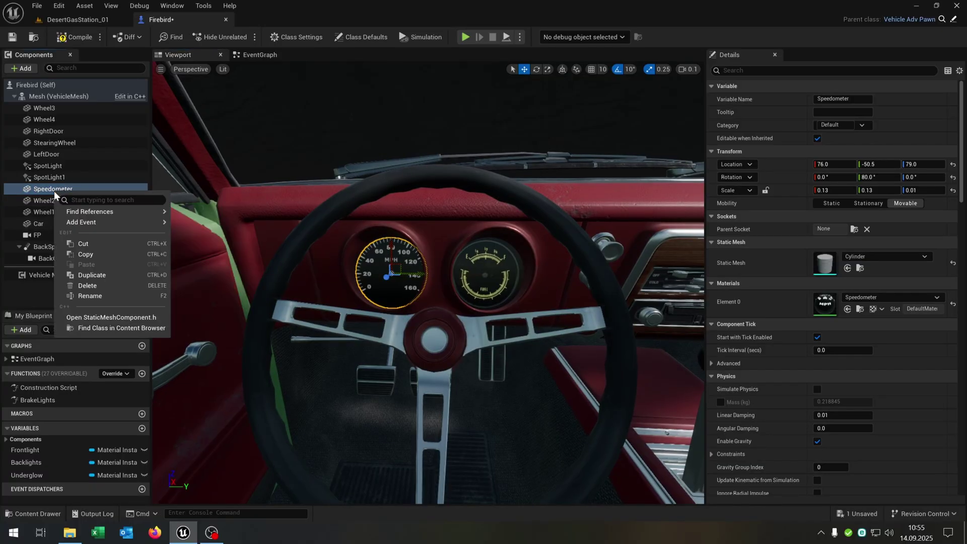
pyautogui.click(23, 69)
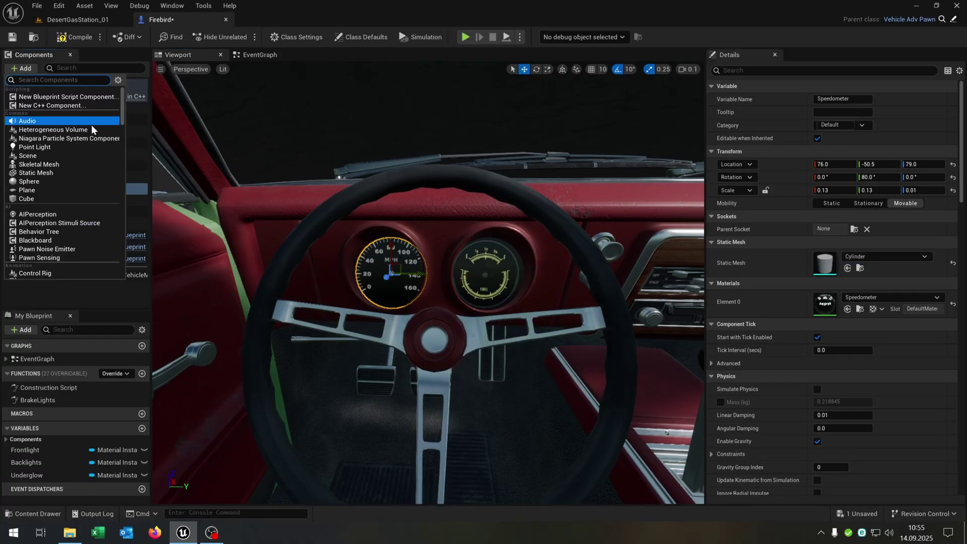
pyautogui.write('cy')
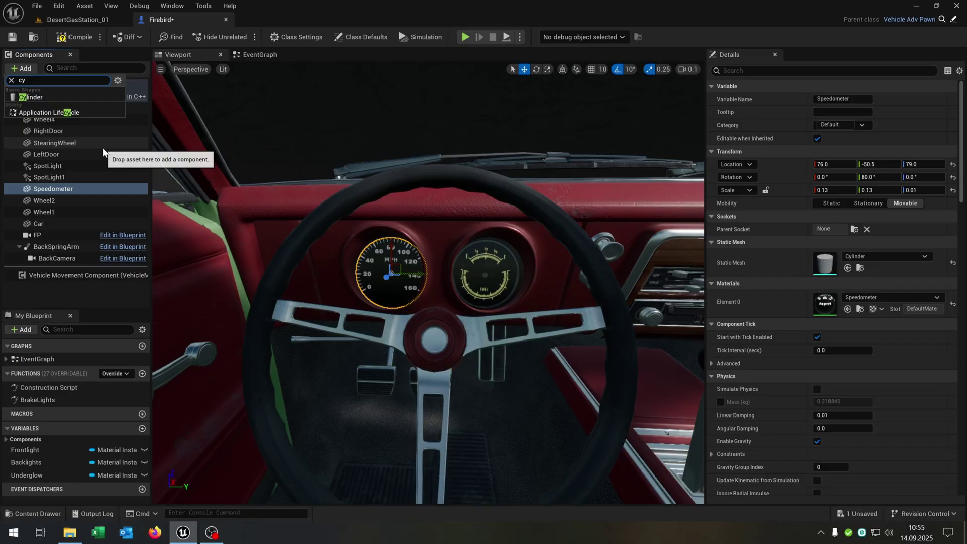
pyautogui.click(52, 99)
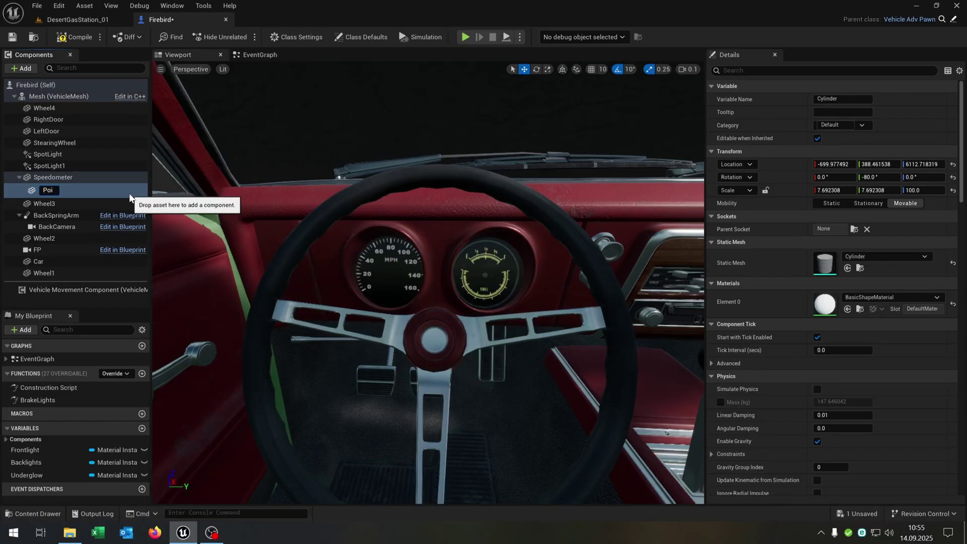
pyautogui.press('Return')
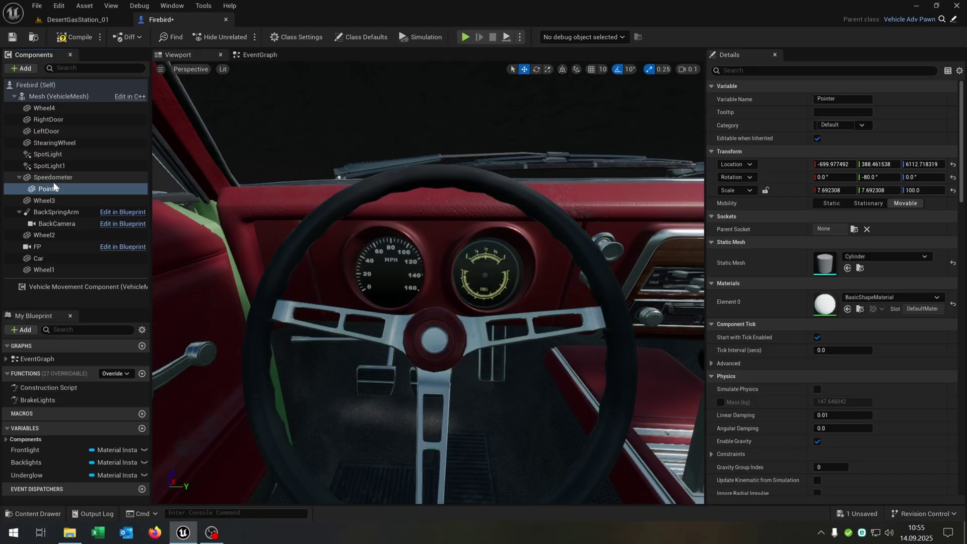
# Step: Set the Pointer's location to 0, 0, 1, rotation to 0, 0, -120 and scale to 0.1, 0.1, 1, with material M_GreyBall
pyautogui.click(833, 165)
pyautogui.write('0')
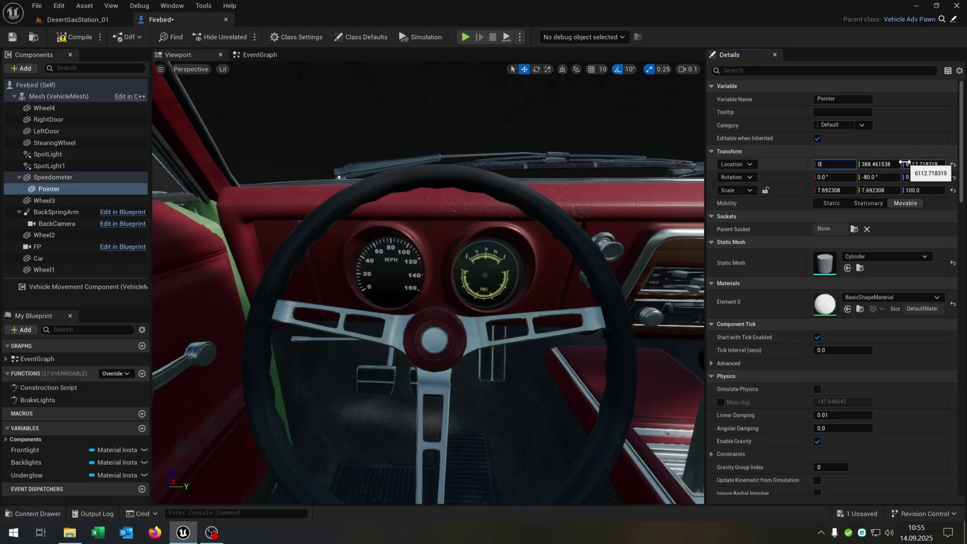
pyautogui.press('Tab')
pyautogui.write('0')
pyautogui.press('Tab')
pyautogui.write('0')
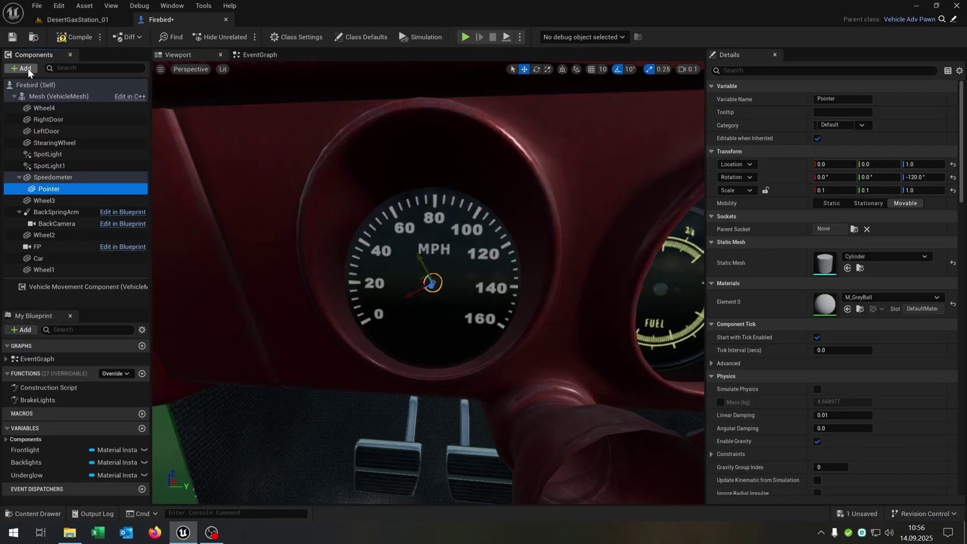
# Step: Add a Cube component under the Pointer
pyautogui.click(24, 68)
pyautogui.write('cube')
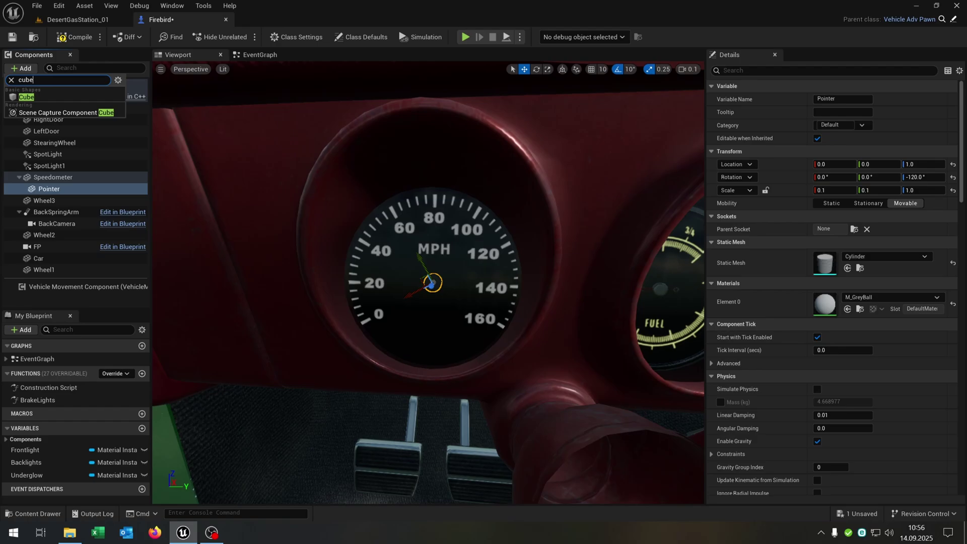
pyautogui.click(26, 97)
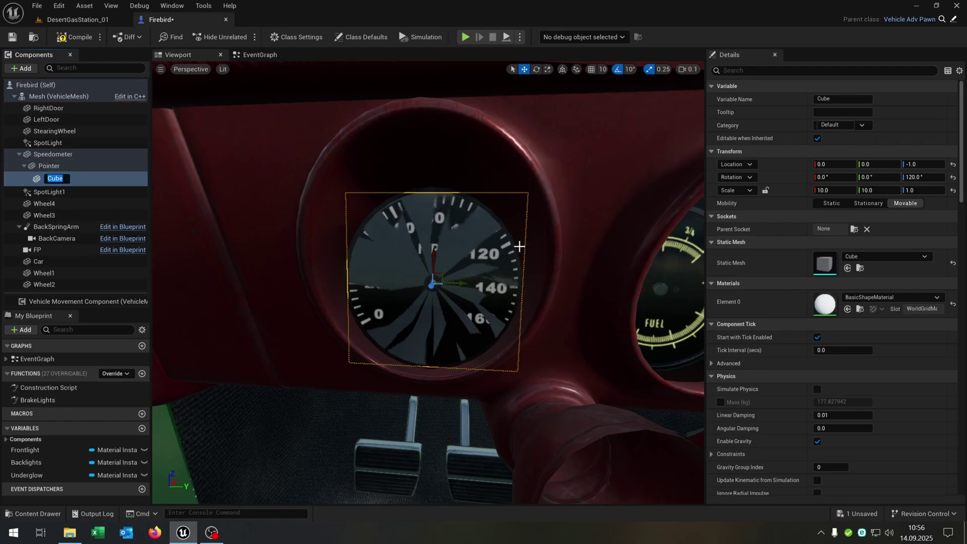
# Step: Shape the Cube into a needle at location 200, 0, 25, rotation 0, 0, 0 and scale 4, 0.2, 0.5, with material MI_Cube_03
pyautogui.click(833, 164)
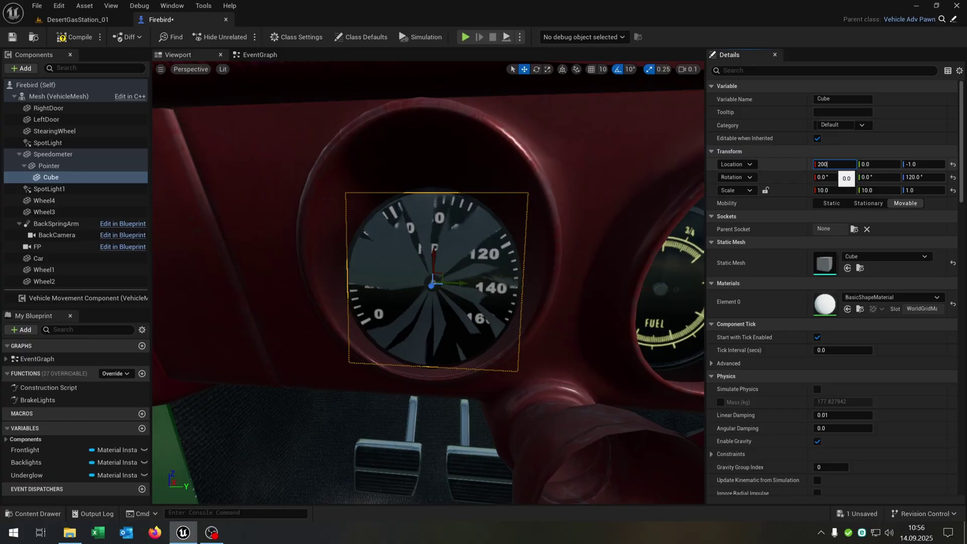
pyautogui.press('Return')
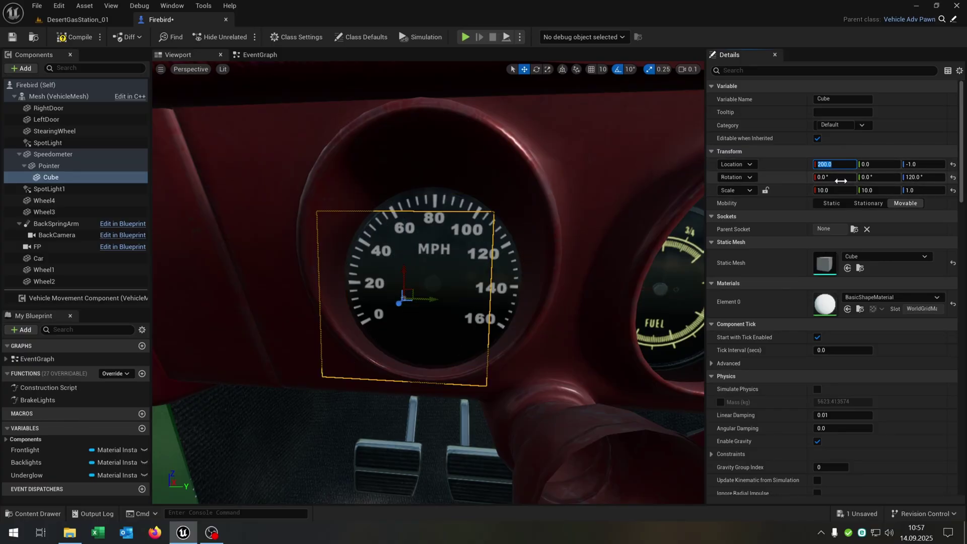
pyautogui.click(925, 164)
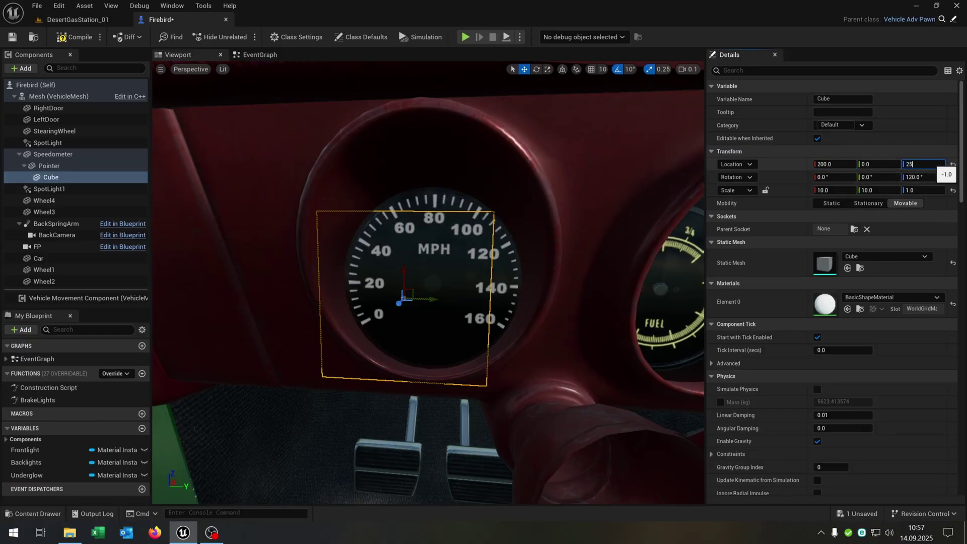
pyautogui.write('25')
pyautogui.press('Return')
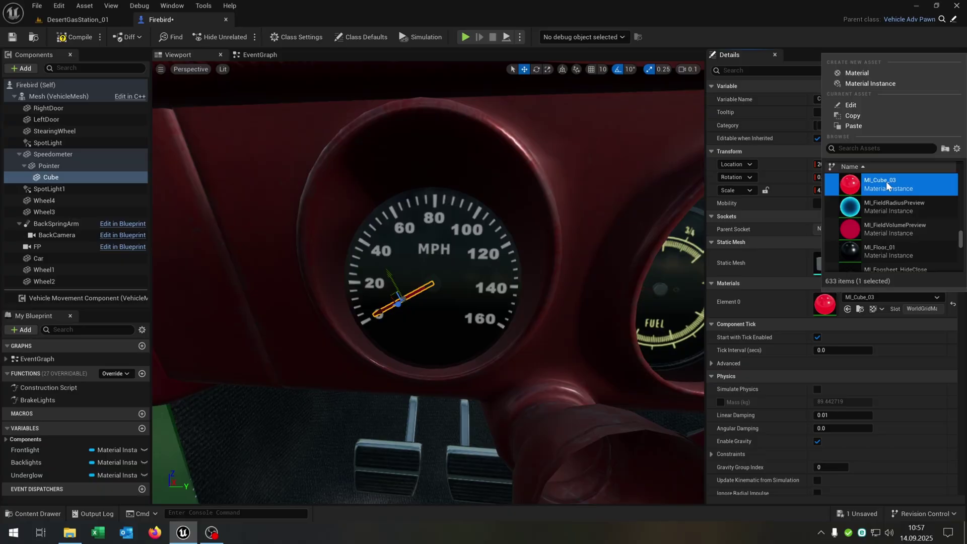
pyautogui.click(906, 47)
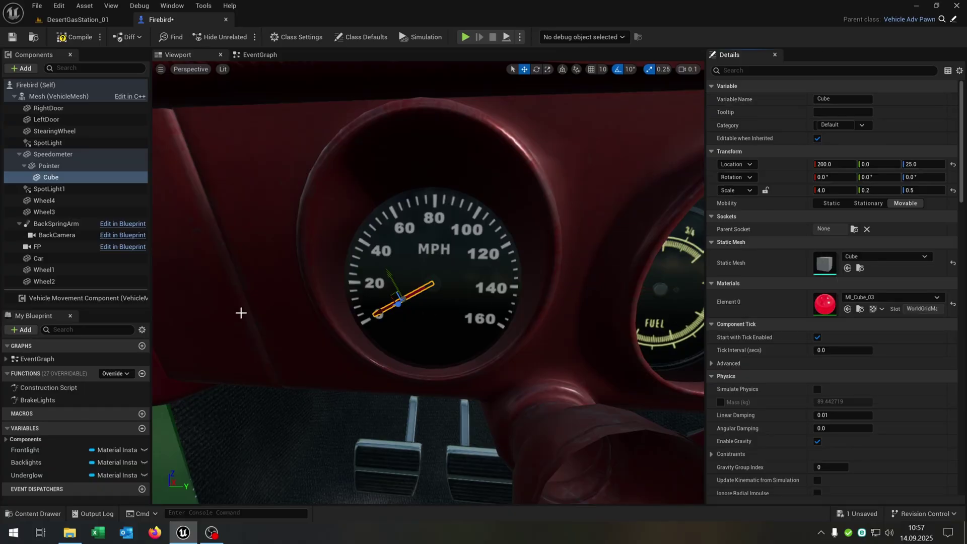
# Step: Test the needle's sweep across the speedometer dial by rotating the Pointer around Z up to 120 degrees
pyautogui.click(78, 190)
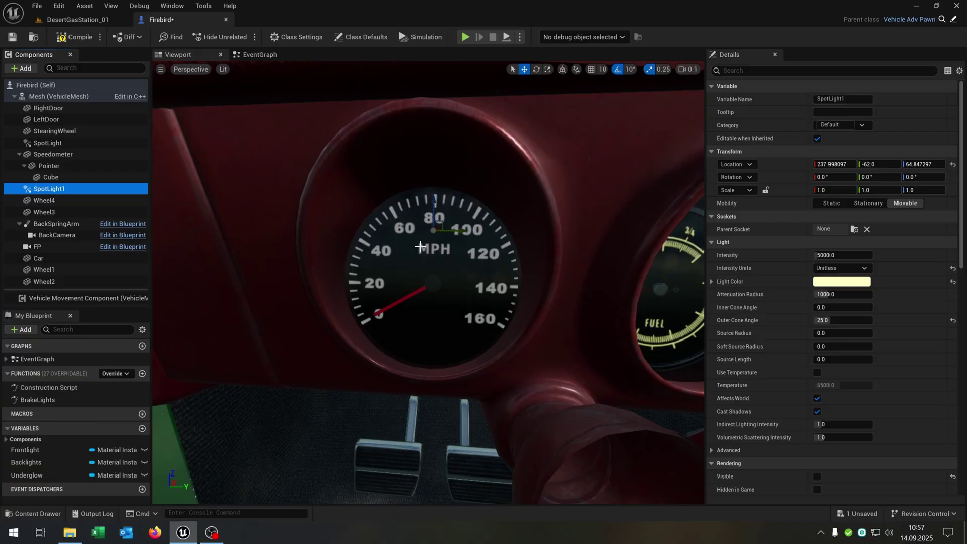
pyautogui.click(49, 166)
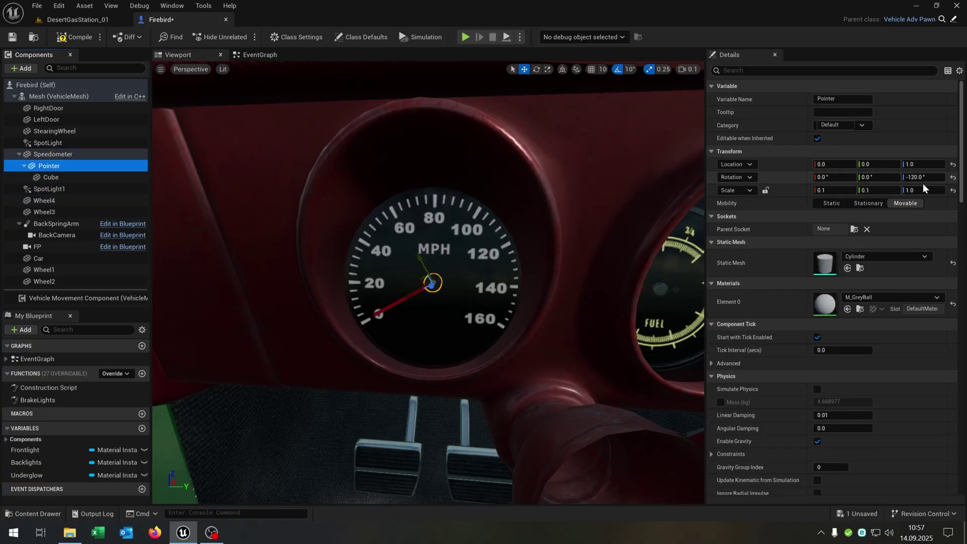
pyautogui.moveTo(923, 178); pyautogui.dragTo(963, 177)
pyautogui.moveTo(894, 176); pyautogui.dragTo(835, 177)
pyautogui.moveTo(922, 177)
pyautogui.mouseDown()
pyautogui.moveTo(944, 177)
pyautogui.moveTo(918, 177)
pyautogui.mouseUp()
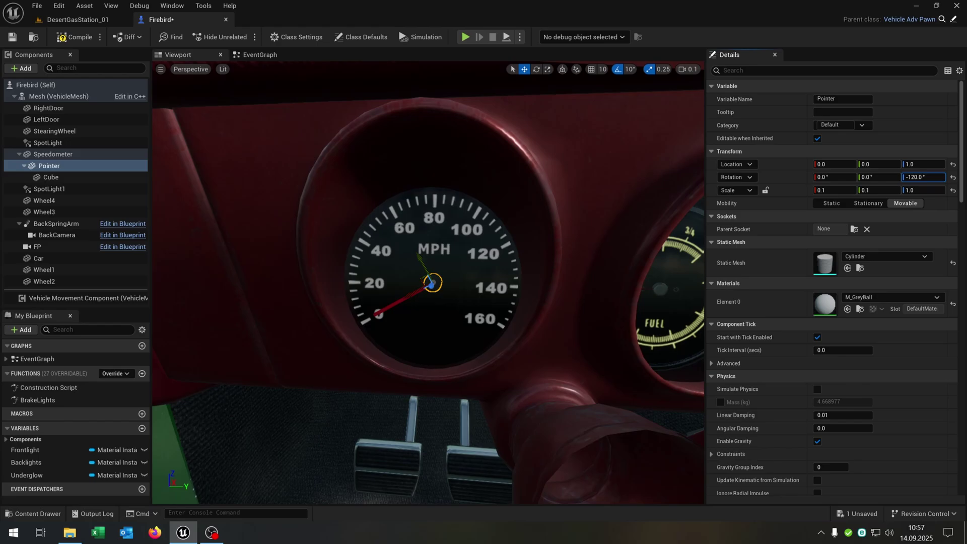
pyautogui.moveTo(830, 177); pyautogui.dragTo(861, 177)
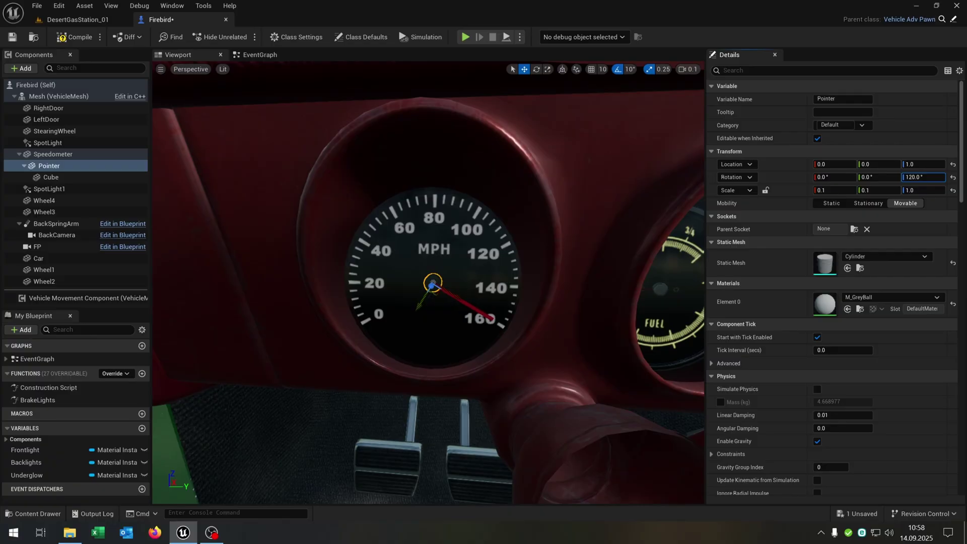
# Step: Set the Pointer's Z rotation to -120 degrees, and compile and save the blueprint
pyautogui.click(919, 178)
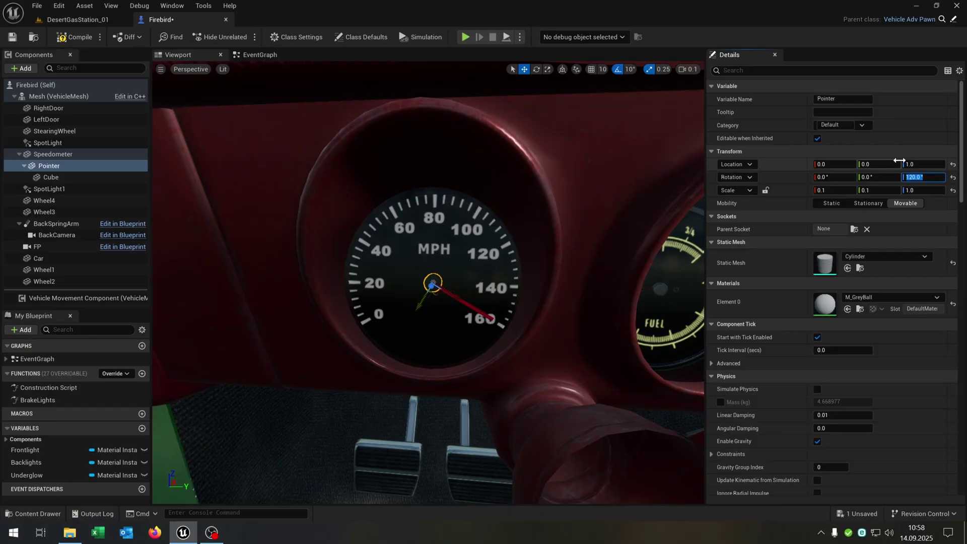
pyautogui.write('-1')
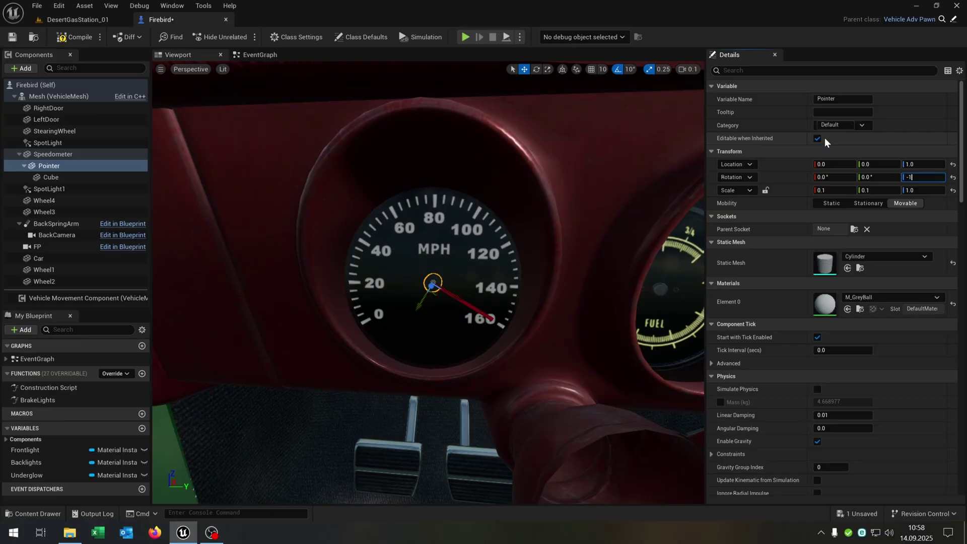
pyautogui.write('20')
pyautogui.press('Return')
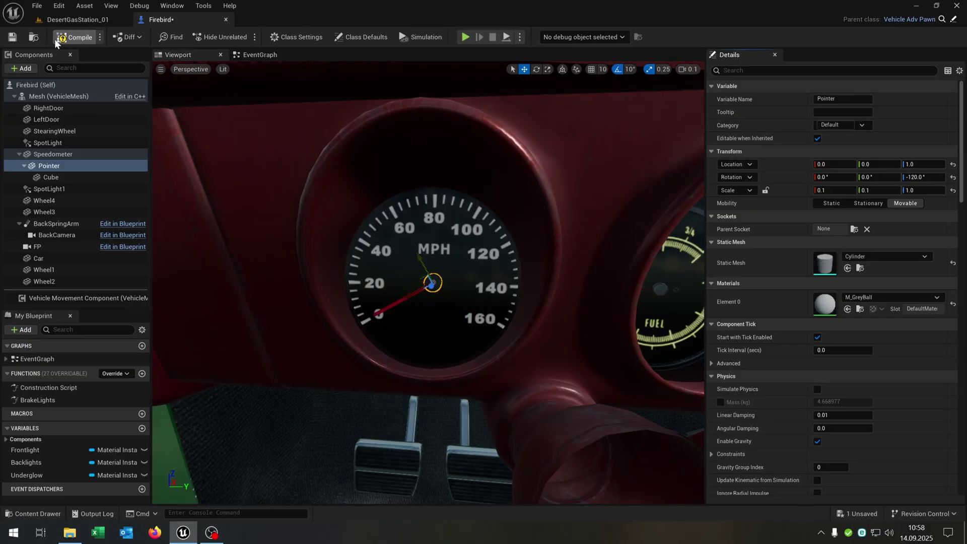
pyautogui.click(56, 39)
# Step: Duplicate the Speedometer component together with its Pointer and Cube
pyautogui.moveTo(485, 196); pyautogui.dragTo(534, 197, button='right')
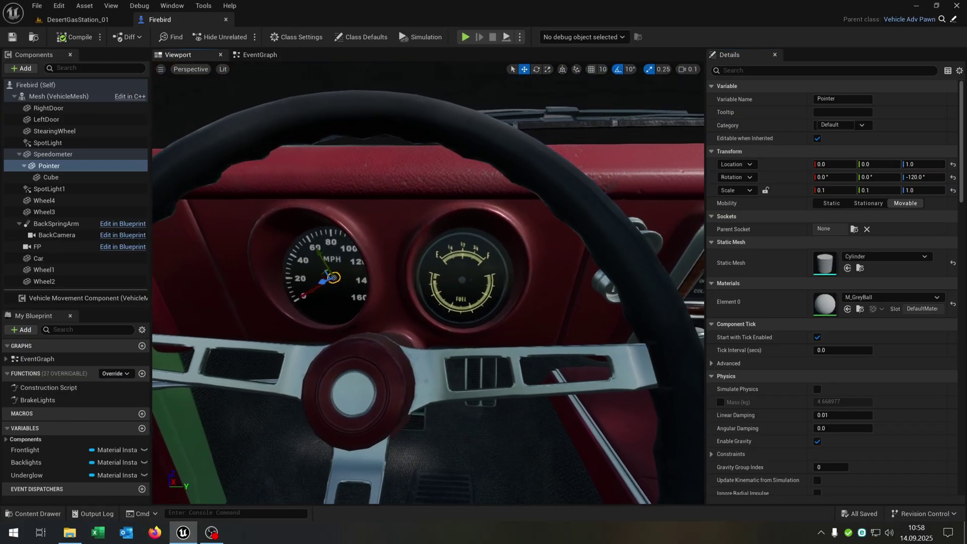
pyautogui.moveTo(521, 294); pyautogui.dragTo(494, 294, button='right')
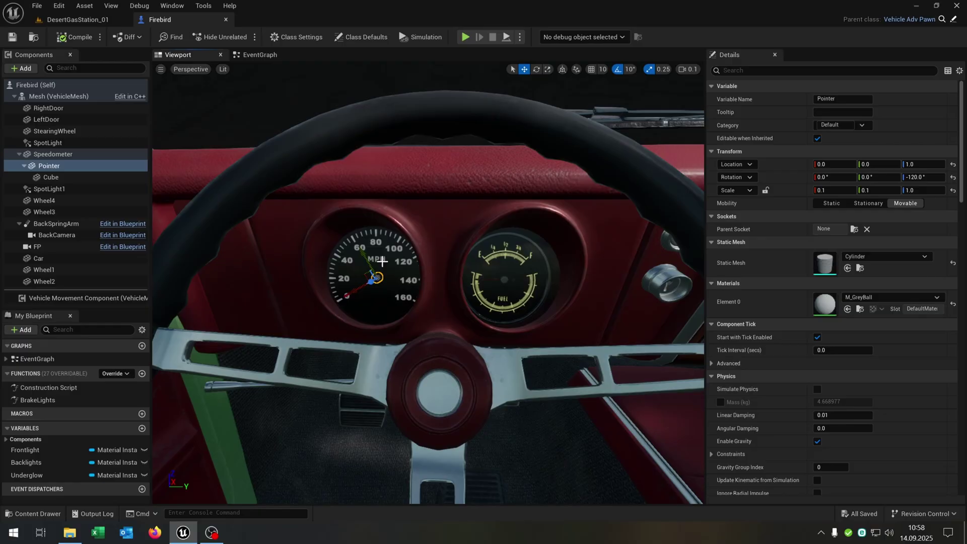
pyautogui.click(75, 158)
pyautogui.keyDown('shift'); pyautogui.click(98, 177); pyautogui.keyUp('shift')
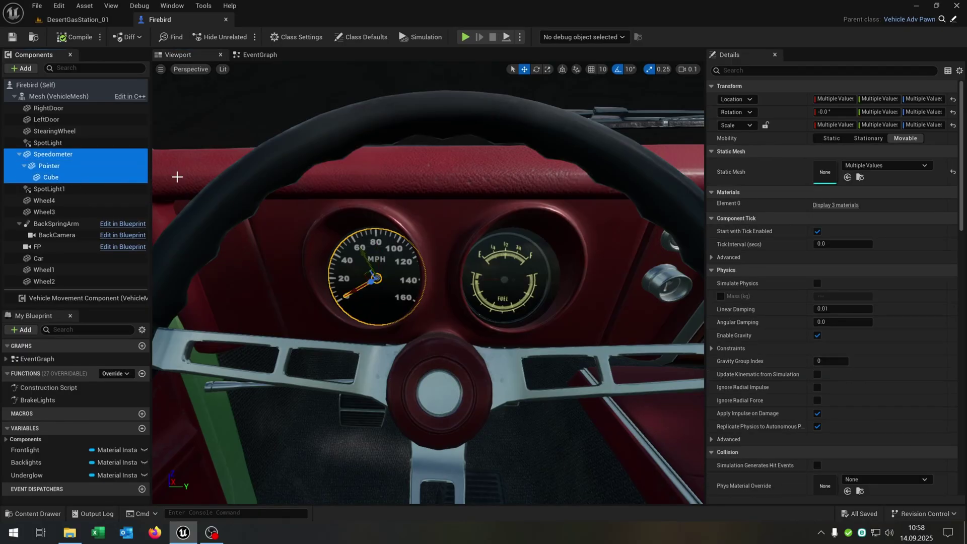
pyautogui.hotkey('ctrl', 'd')
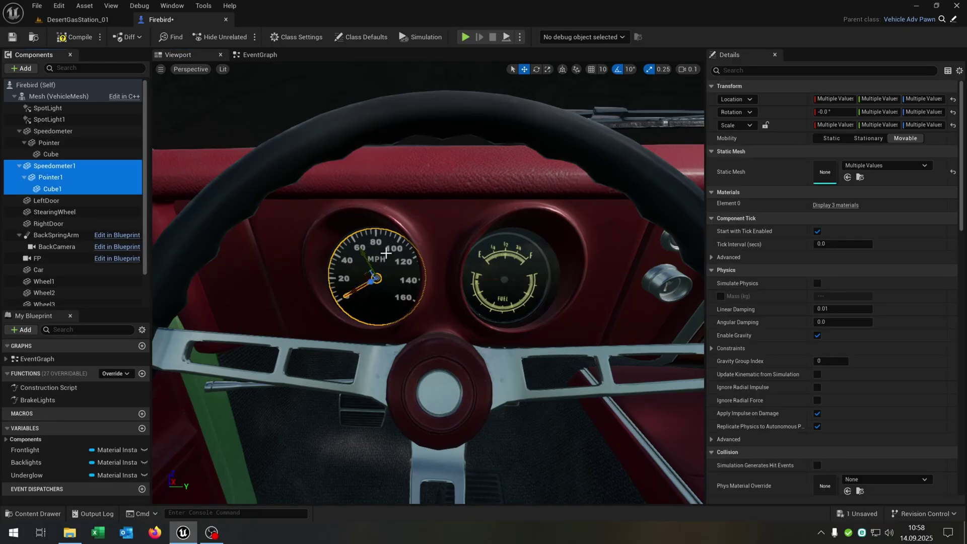
# Step: Rename the duplicated speedometer component Fuelmeter and its child pointer Pointer2
pyautogui.click(66, 167)
pyautogui.press('F2')
pyautogui.press('BackSpace')
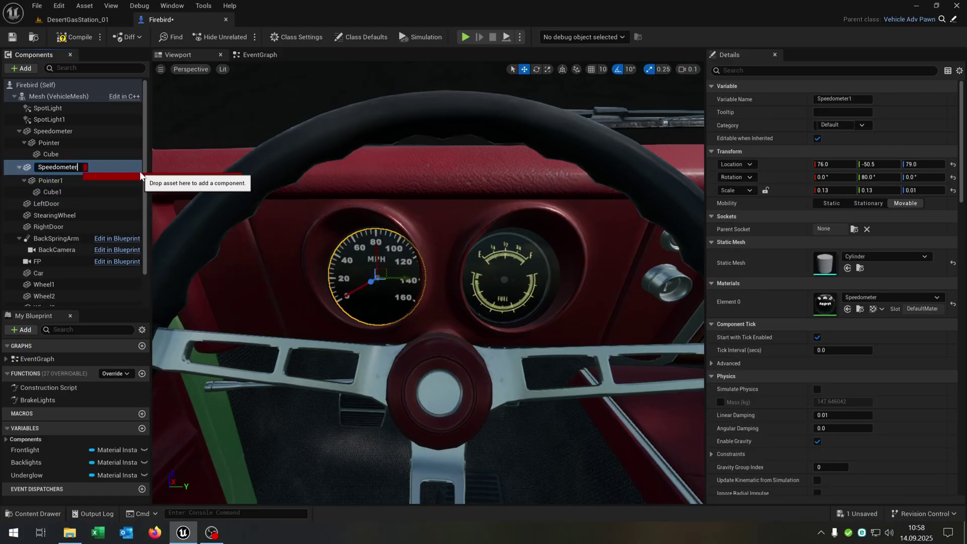
pyautogui.write('Fu')
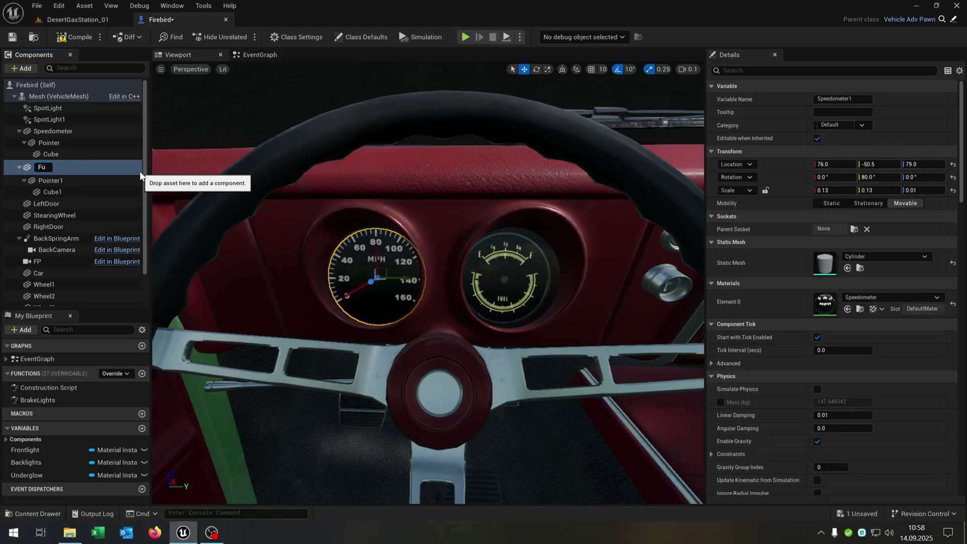
pyautogui.write('elmeter')
pyautogui.press('Return')
pyautogui.click(93, 177)
pyautogui.press('F2')
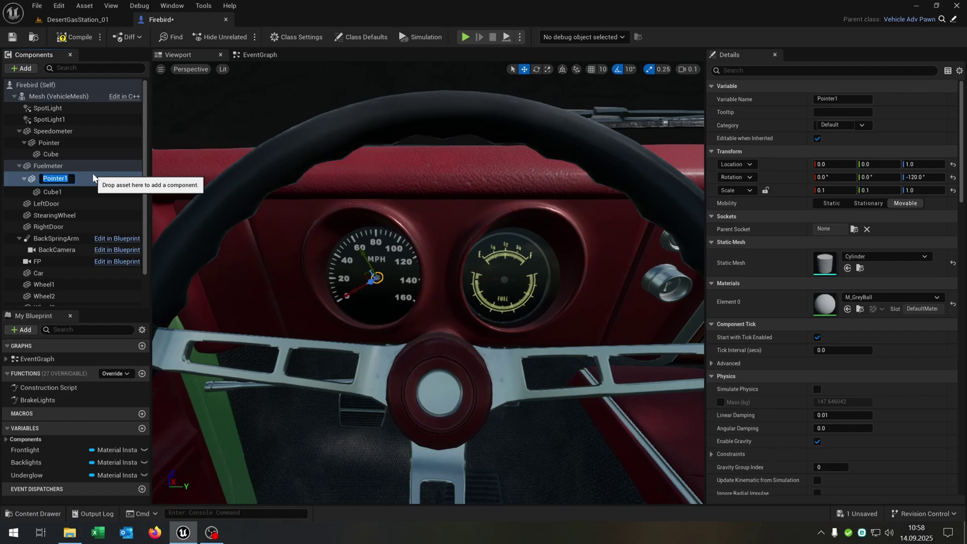
pyautogui.write('Pointer2')
pyautogui.press('Return')
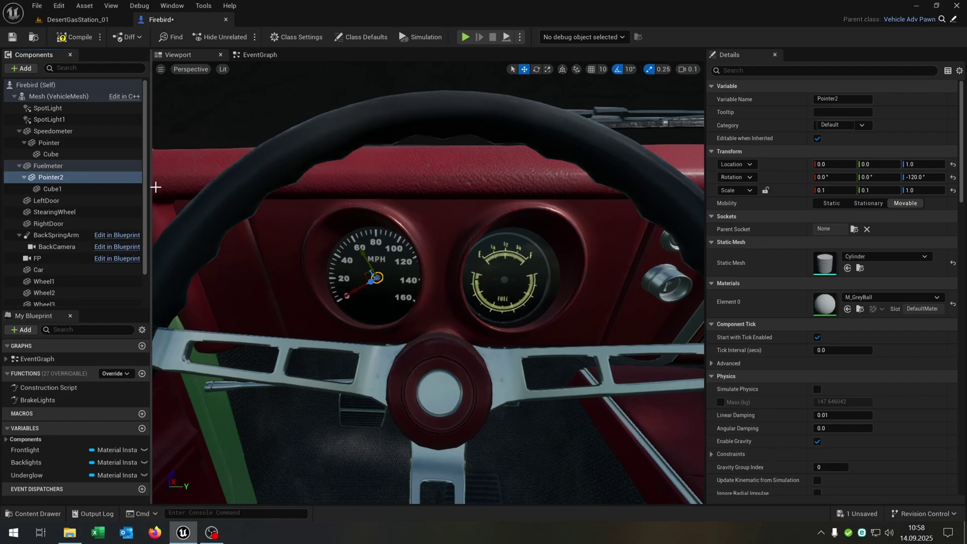
# Step: Move the Fuelmeter over the dashboard's right gauge at Y about -32.8 and assign the Fuelmeter_M material to its Element 0
pyautogui.hotkey('ctrl', 'z')
pyautogui.moveTo(401, 281); pyautogui.dragTo(539, 283)
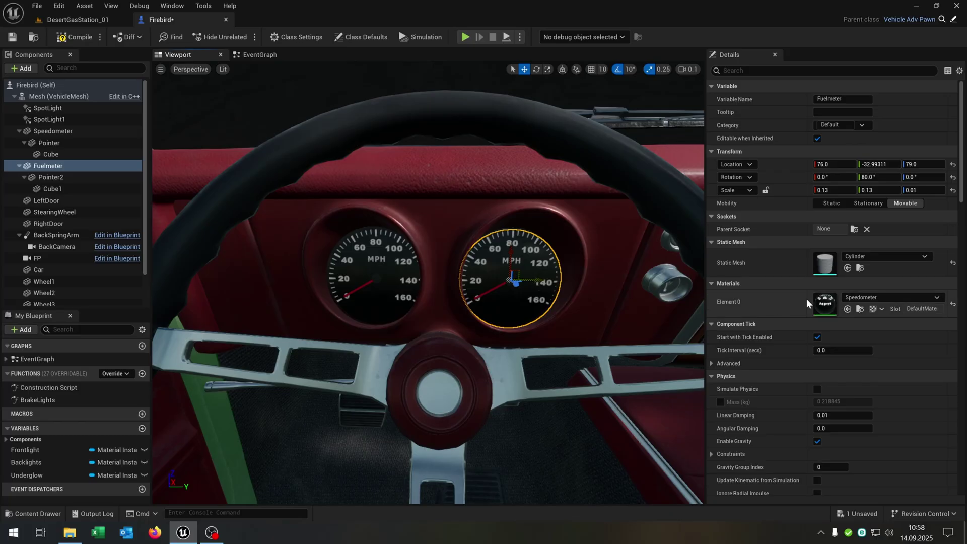
pyautogui.click(75, 19)
pyautogui.click(90, 348)
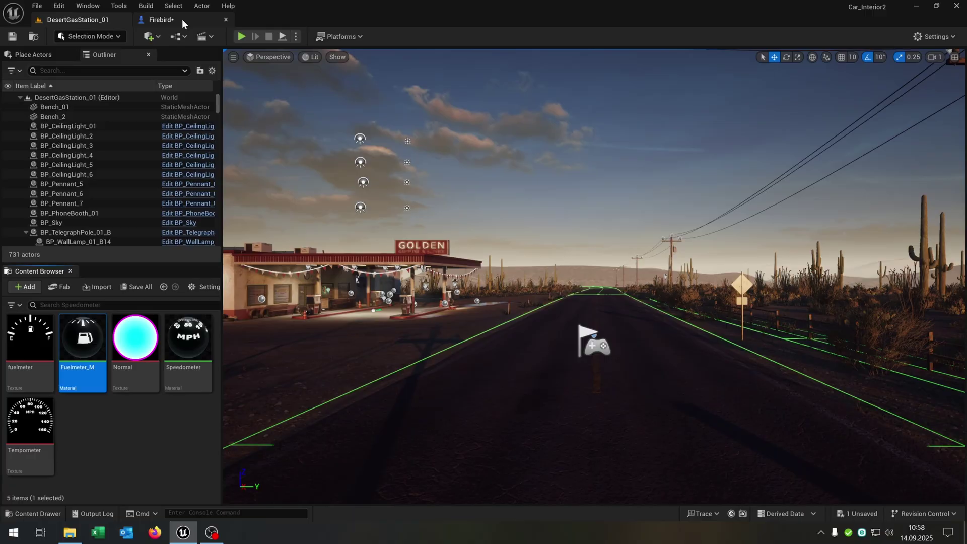
pyautogui.click(160, 20)
pyautogui.click(847, 308)
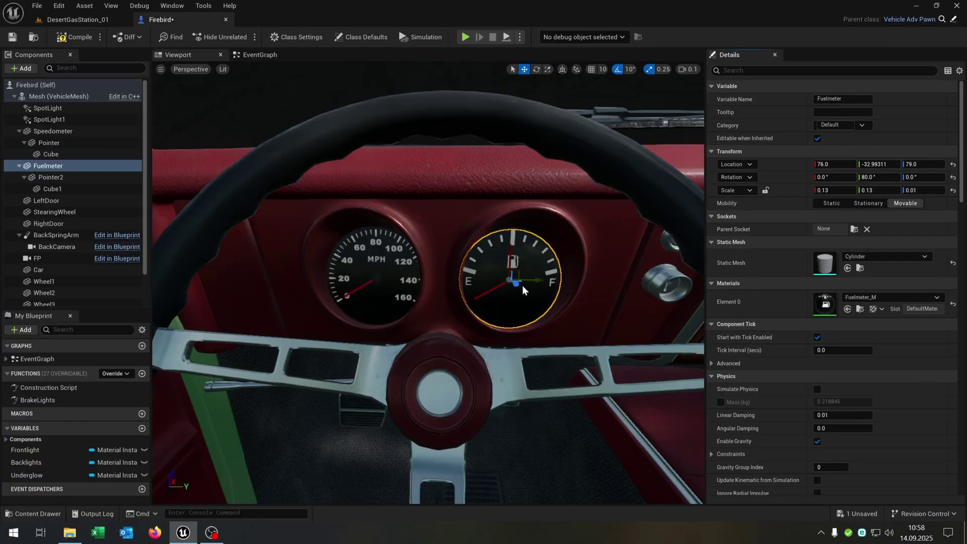
pyautogui.moveTo(535, 280); pyautogui.dragTo(536, 280)
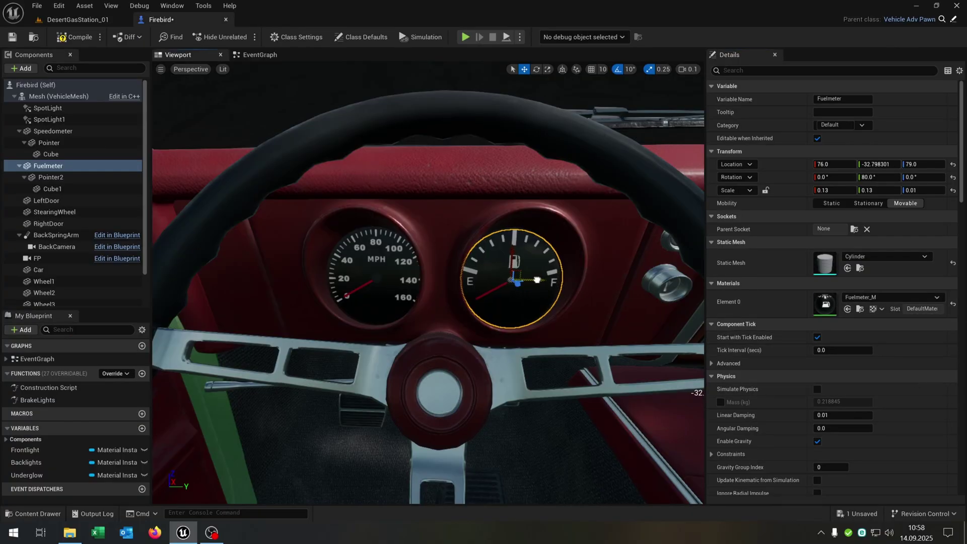
# Step: Rotate Pointer2 around Z to -76 degrees so the fuel needle points at the E mark
pyautogui.doubleClick(51, 177)
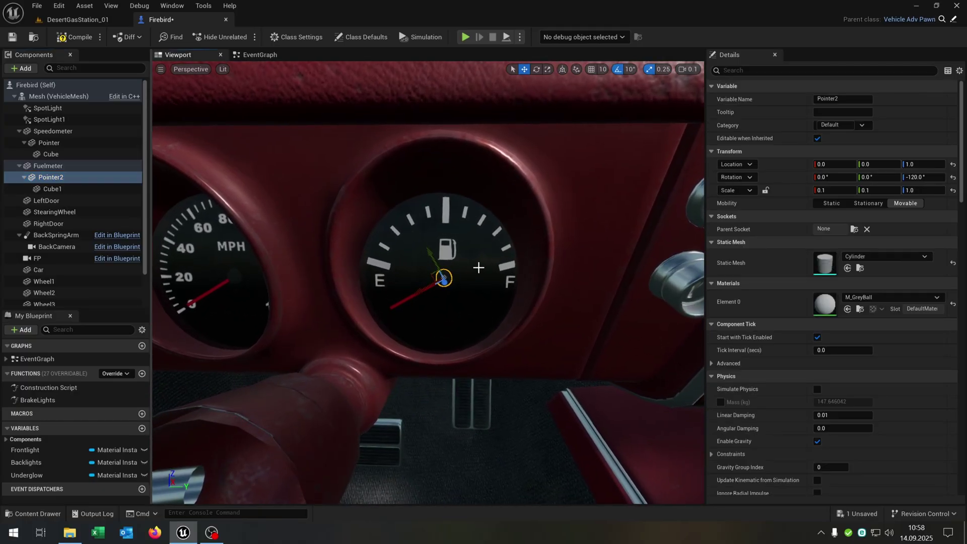
pyautogui.press('e')
pyautogui.moveTo(919, 177); pyautogui.dragTo(951, 177)
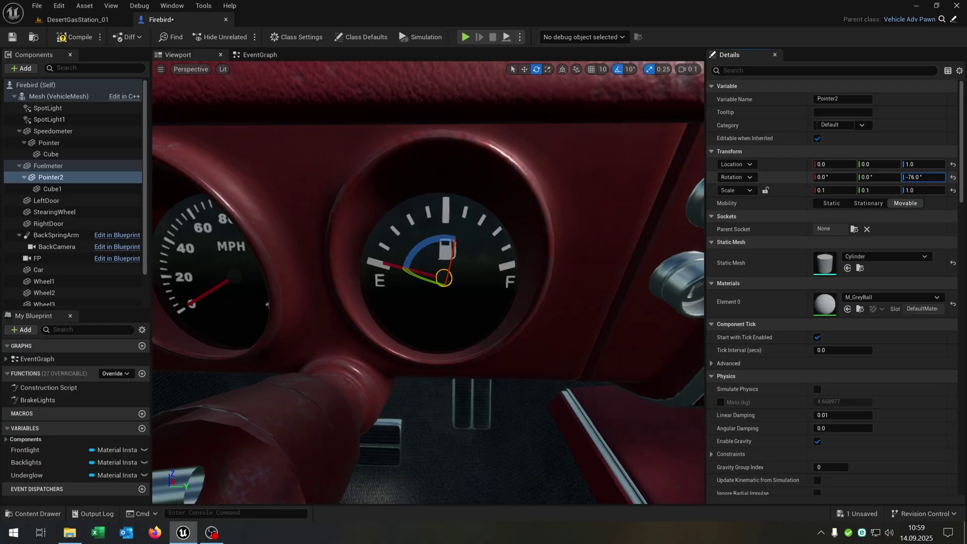
# Step: Set Pointer2's Z rotation to -78 degrees so the fuel needle aligns with the E mark
pyautogui.click(923, 178)
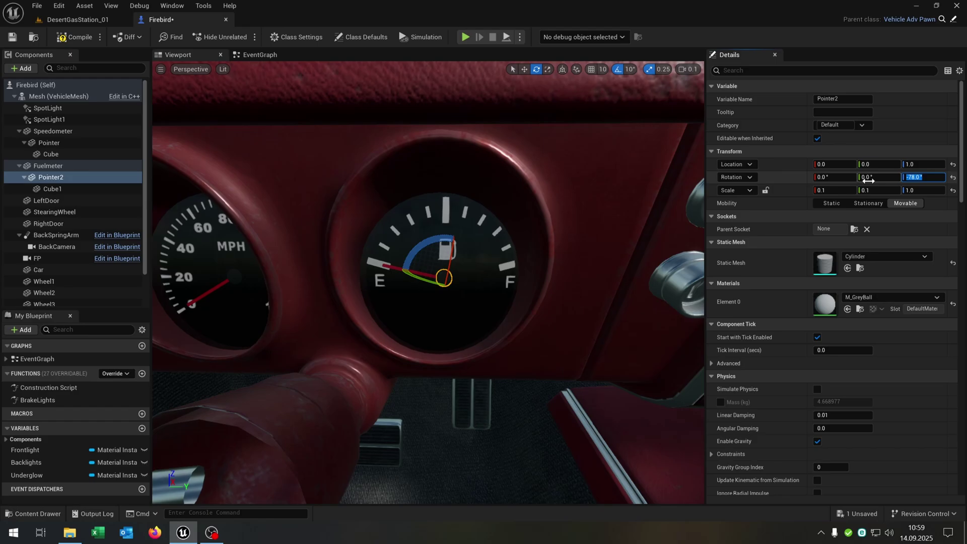
pyautogui.scroll(-6, 540, 241)
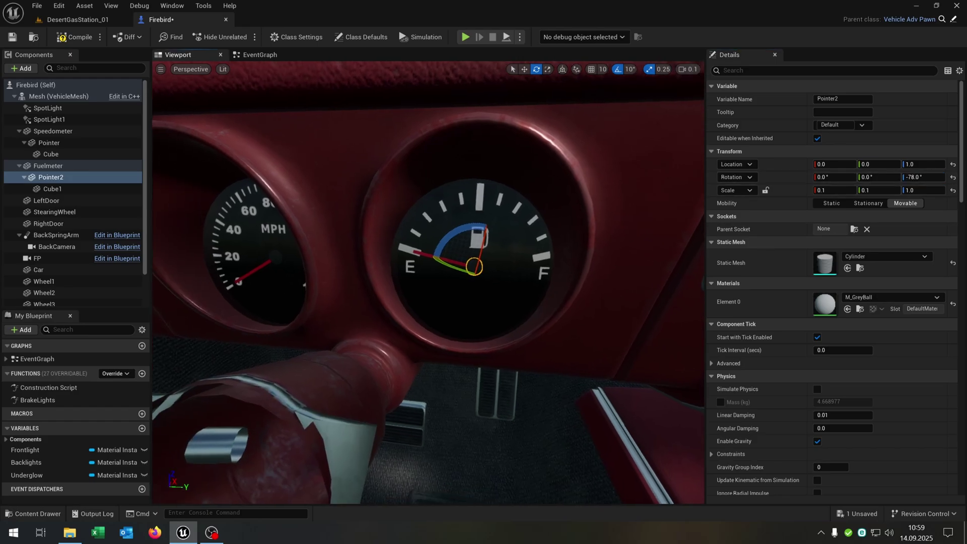
pyautogui.press('r')
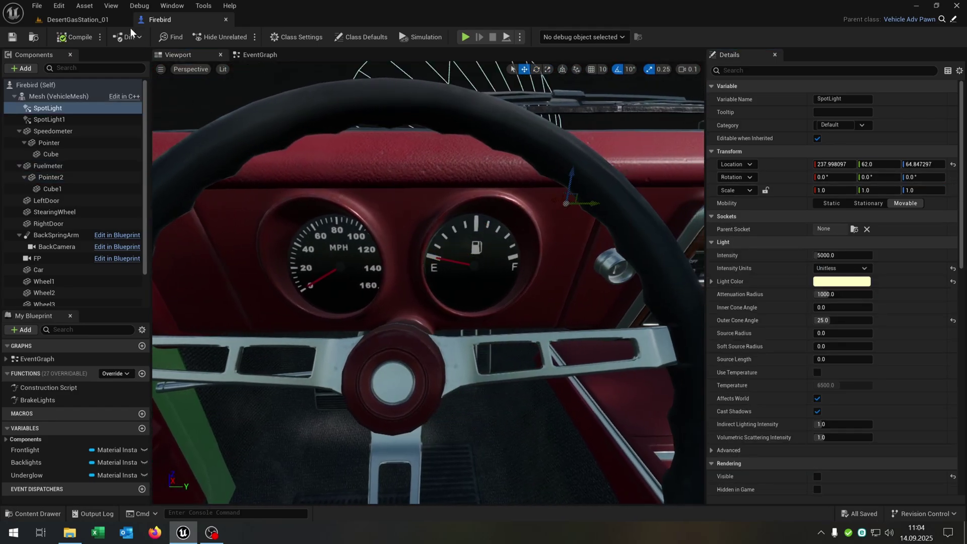
# Step: Open the VehiclePlayerController blueprint from the VehicleTemplate blueprints folder and close its Details panel to enlarge the event graph
pyautogui.click(75, 20)
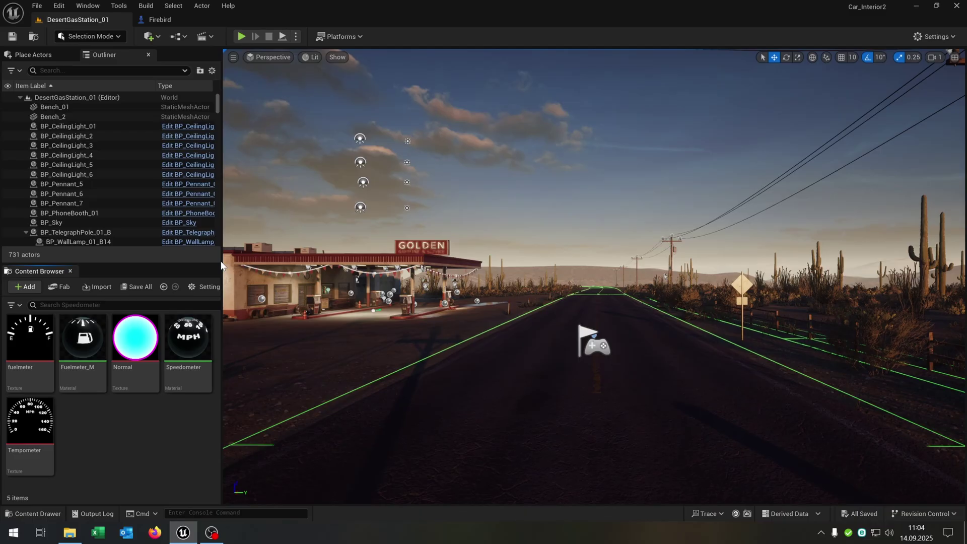
pyautogui.click(163, 287)
pyautogui.click(164, 287)
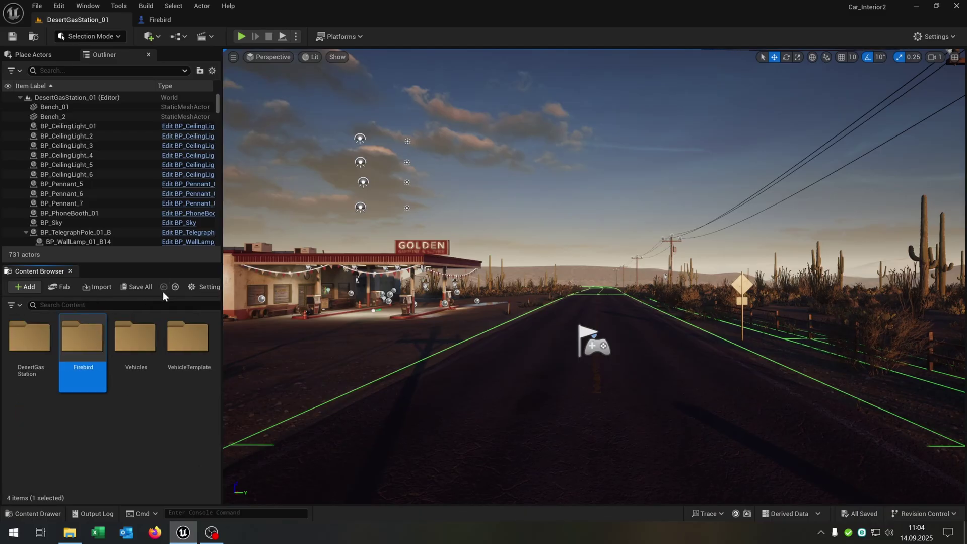
pyautogui.doubleClick(188, 340)
pyautogui.doubleClick(35, 352)
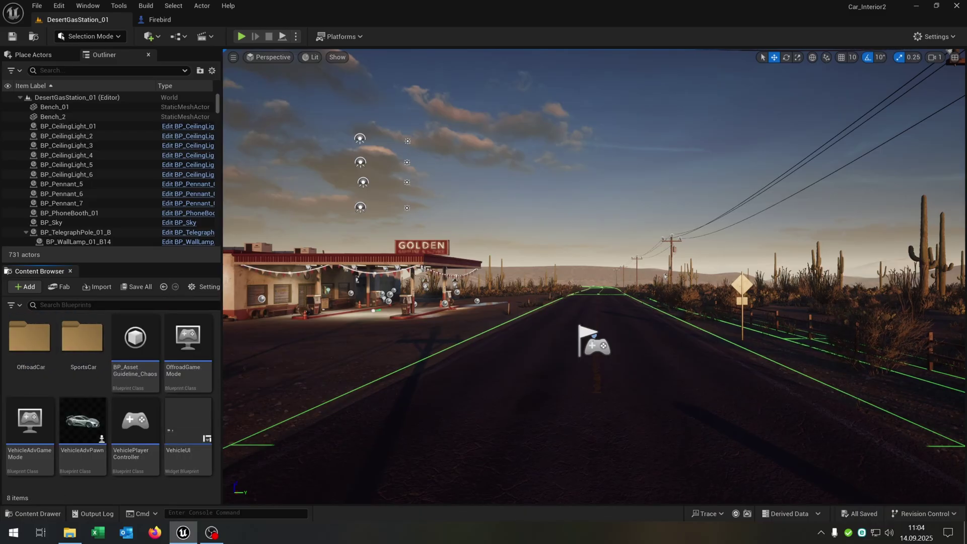
pyautogui.doubleClick(134, 420)
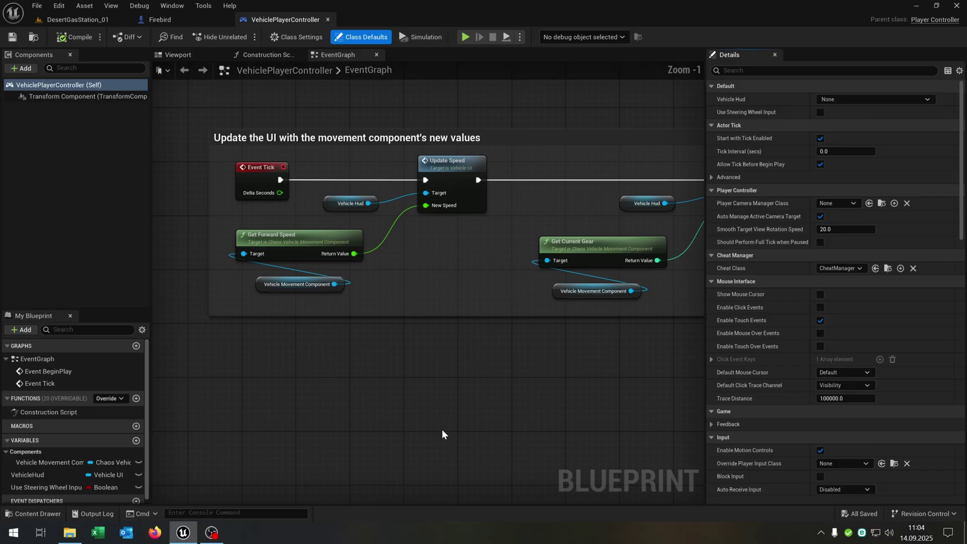
pyautogui.click(774, 54)
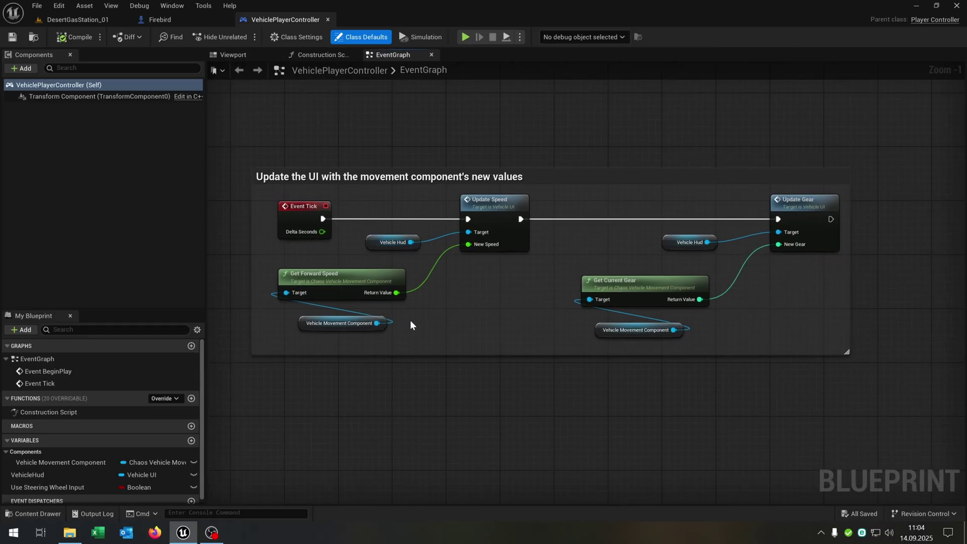
# Step: Copy the Get Forward Speed node with its Vehicle Movement Component reference and paste both beyond the Update Gear node
pyautogui.moveTo(410, 325); pyautogui.dragTo(353, 297)
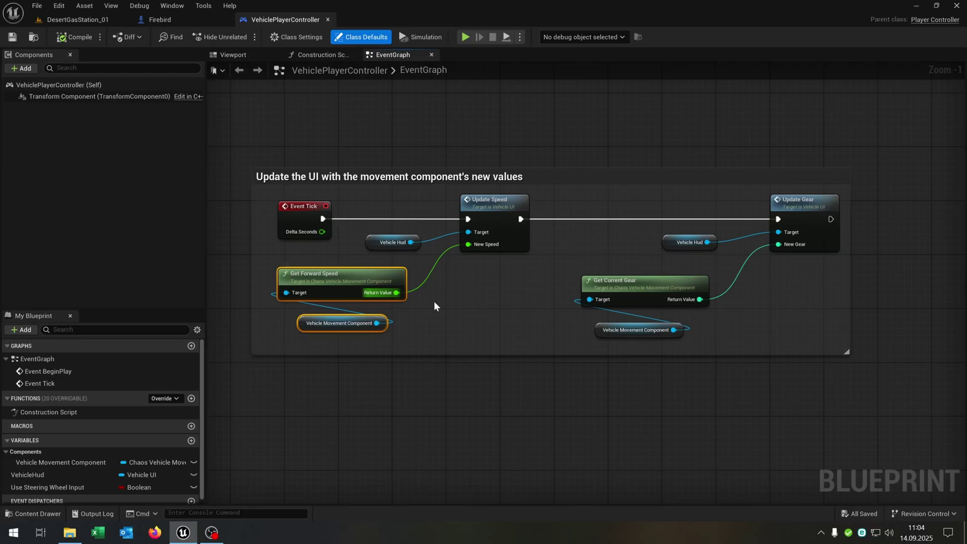
pyautogui.moveTo(755, 325); pyautogui.dragTo(406, 303, button='right')
pyautogui.hotkey('ctrl', 'v')
pyautogui.moveTo(599, 274); pyautogui.dragTo(453, 305, button='right')
pyautogui.moveTo(503, 282); pyautogui.dragTo(462, 297)
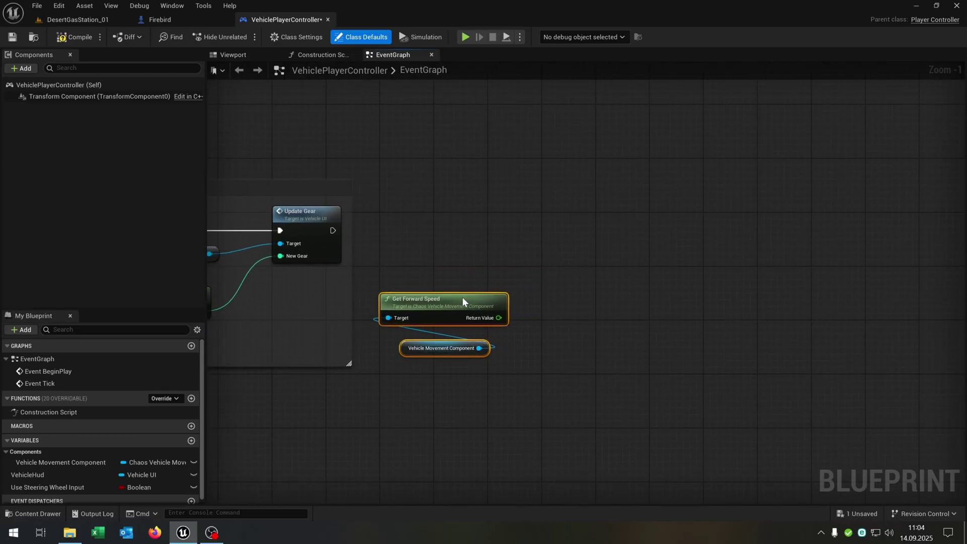
# Step: Add a Get Controlled Pawn node just above the copied Get Forward Speed node
pyautogui.click(501, 242)
pyautogui.rightClick(411, 267)
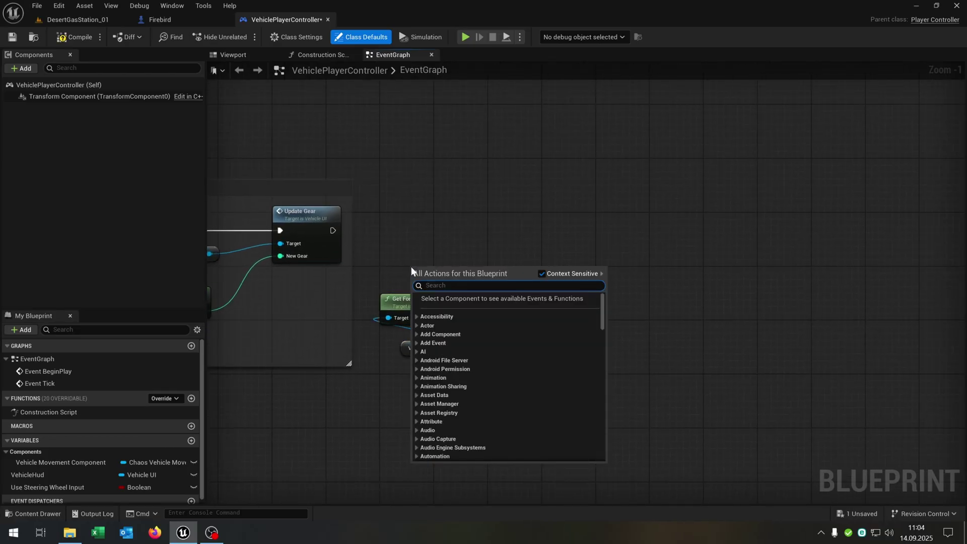
pyautogui.write('get controlled')
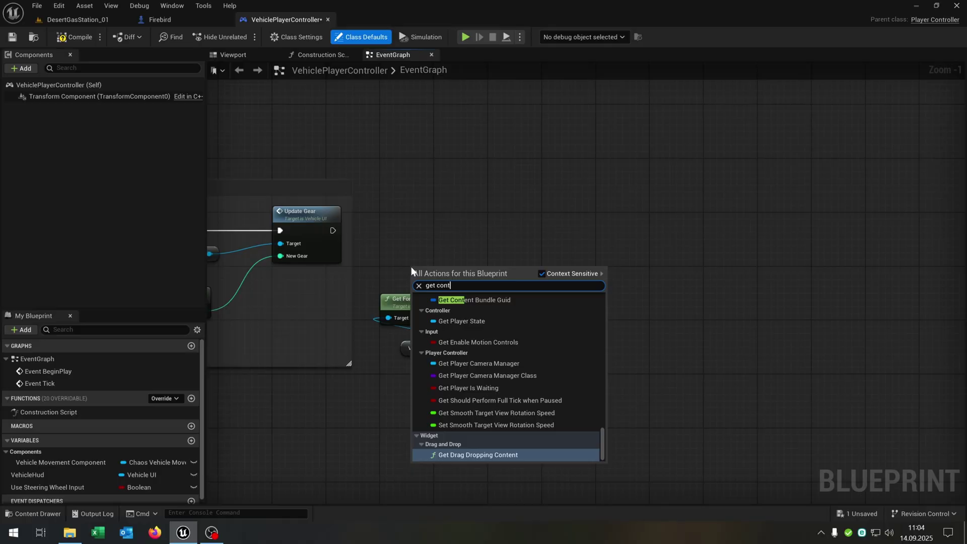
pyautogui.press('Return')
pyautogui.moveTo(411, 267); pyautogui.dragTo(370, 260)
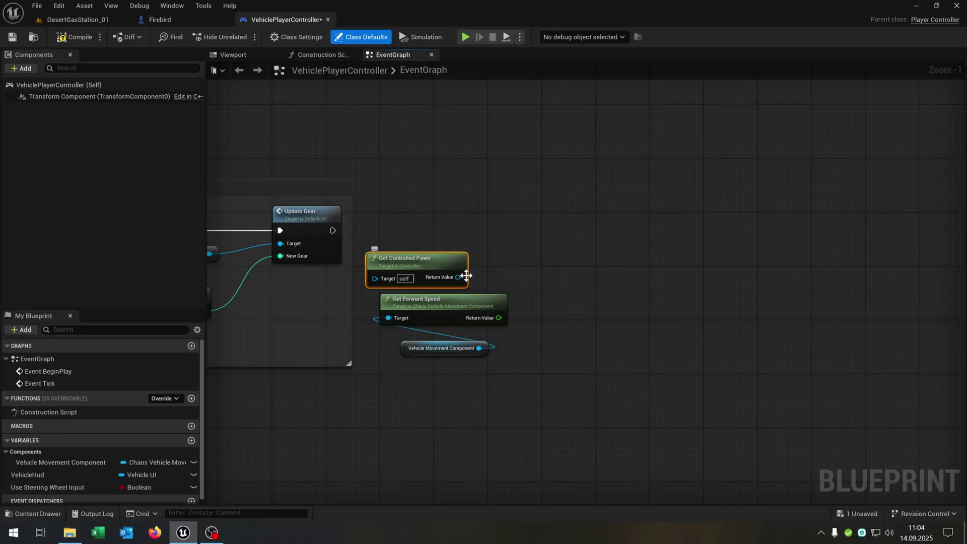
# Step: Cast the controlled pawn to Firebird and connect Update Gear's execution output to the cast
pyautogui.moveTo(457, 277); pyautogui.dragTo(527, 237)
pyautogui.write('cast to firebird')
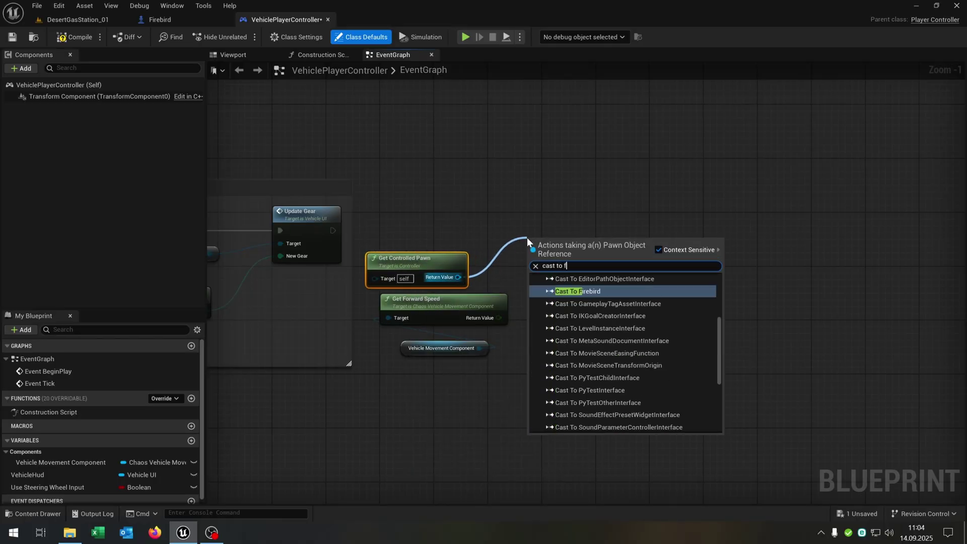
pyautogui.press('Return')
pyautogui.moveTo(543, 239); pyautogui.dragTo(537, 219)
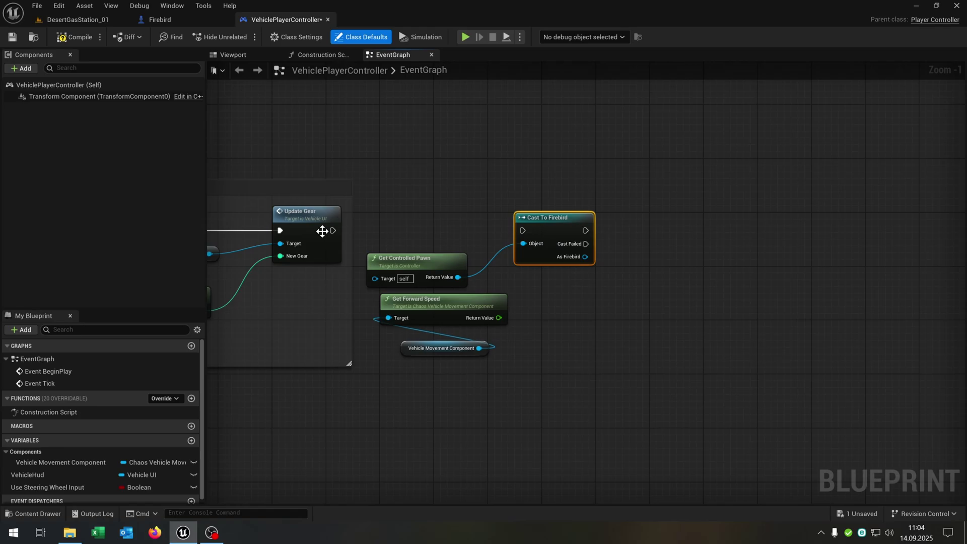
pyautogui.moveTo(333, 230); pyautogui.dragTo(522, 231)
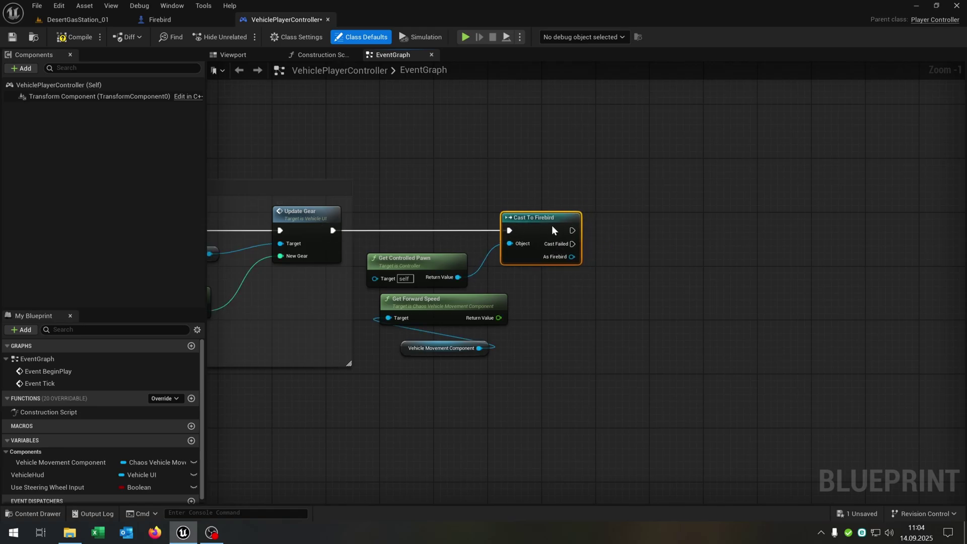
# Step: Get the Pointer component from the cast's As Firebird output
pyautogui.moveTo(551, 225); pyautogui.dragTo(437, 226, button='right')
pyautogui.moveTo(470, 258); pyautogui.dragTo(506, 263)
pyautogui.write('get pointer')
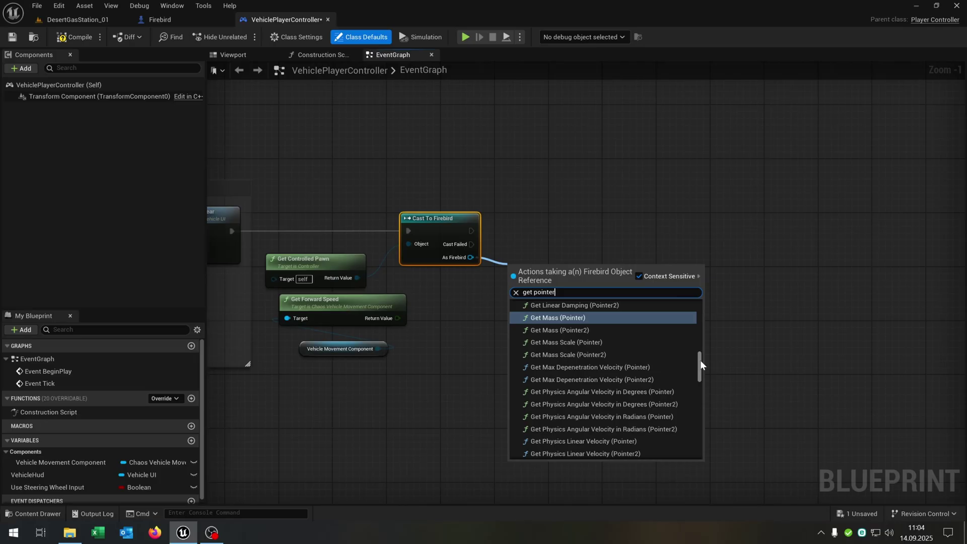
pyautogui.moveTo(700, 360); pyautogui.dragTo(708, 461)
pyautogui.click(620, 440)
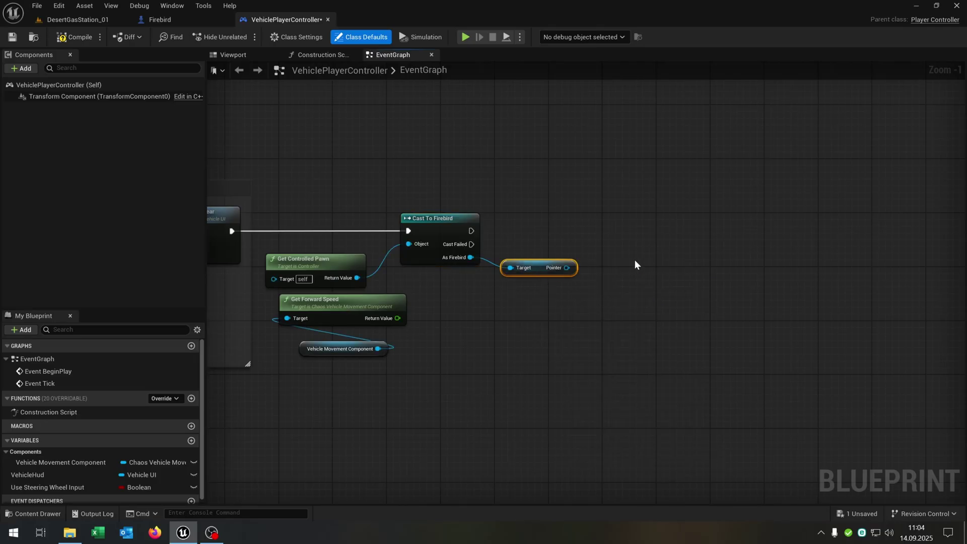
# Step: Move the copied Get Forward Speed node beneath the Cast To Firebird node, clear of its Vehicle Movement Component reference
pyautogui.moveTo(558, 322); pyautogui.dragTo(551, 276, button='right')
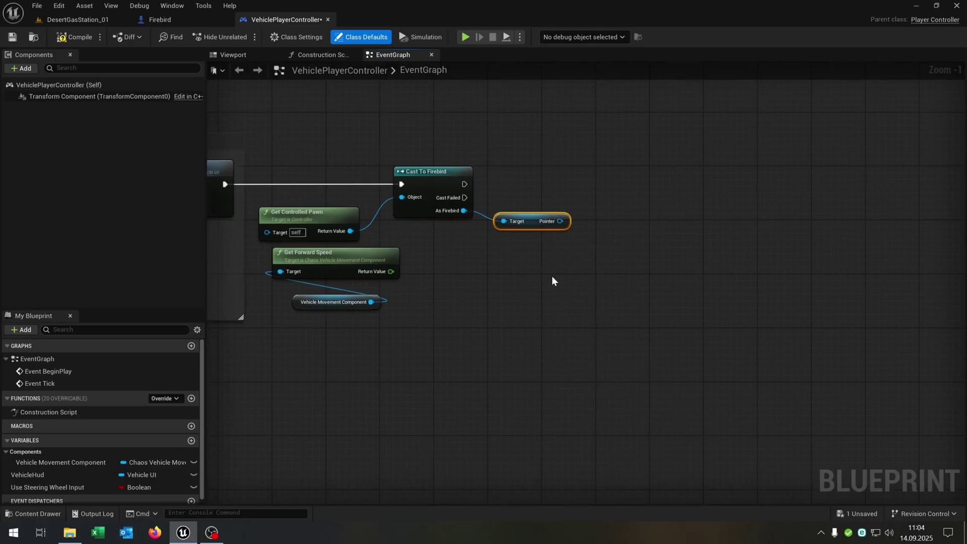
pyautogui.moveTo(378, 261); pyautogui.dragTo(499, 274)
pyautogui.scroll(1, 510, 283)
pyautogui.moveTo(652, 265); pyautogui.dragTo(581, 269, button='right')
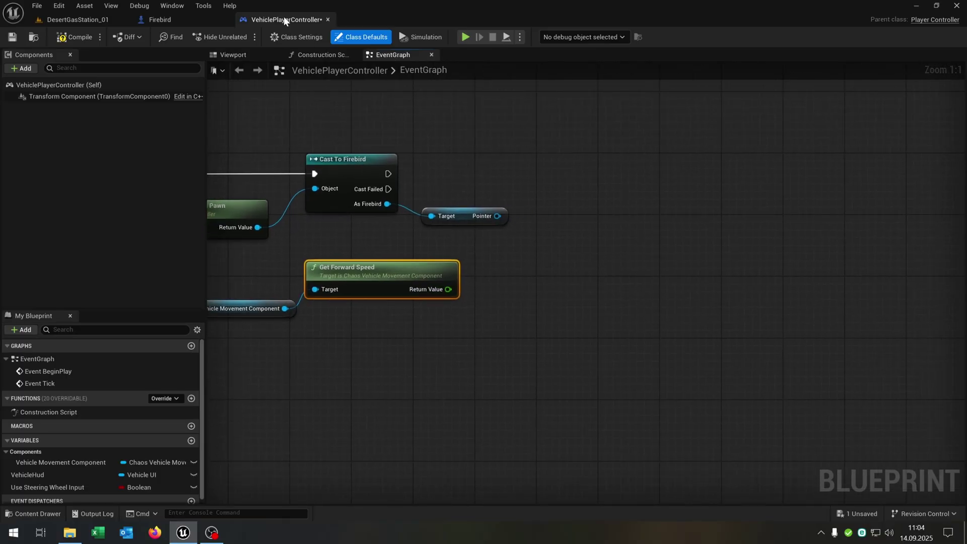
# Step: Look up the Km/h conversion factor for the speed value in the VehicleUI widget's event graph
pyautogui.click(170, 20)
pyautogui.click(101, 19)
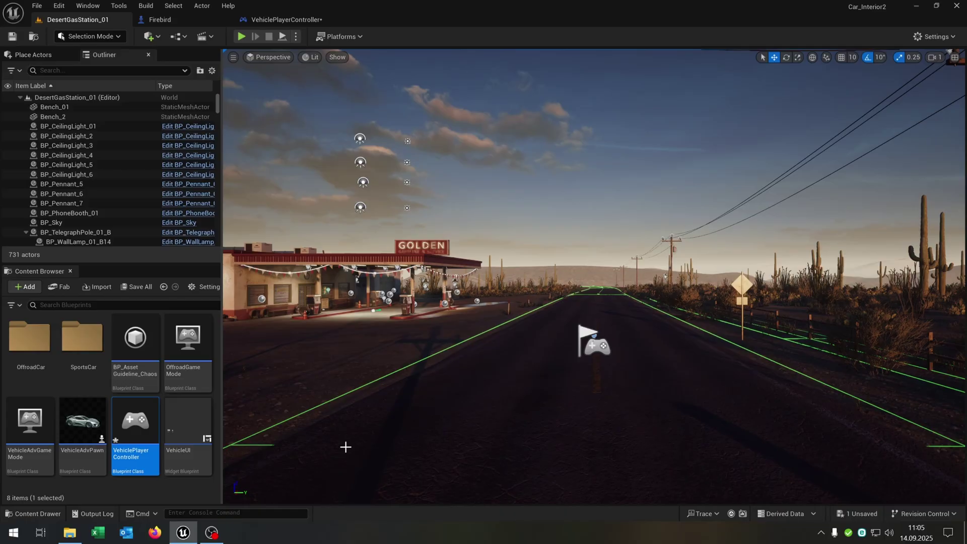
pyautogui.doubleClick(202, 427)
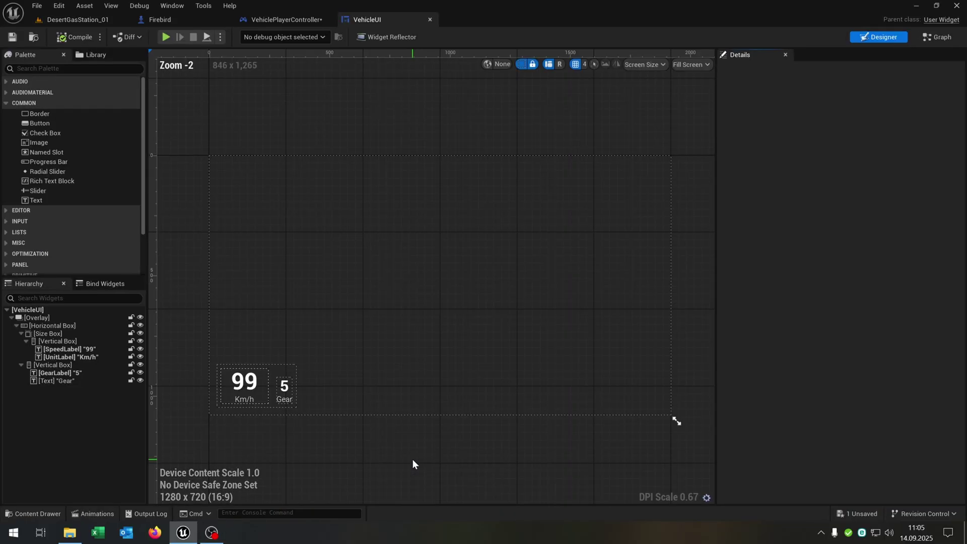
pyautogui.click(935, 37)
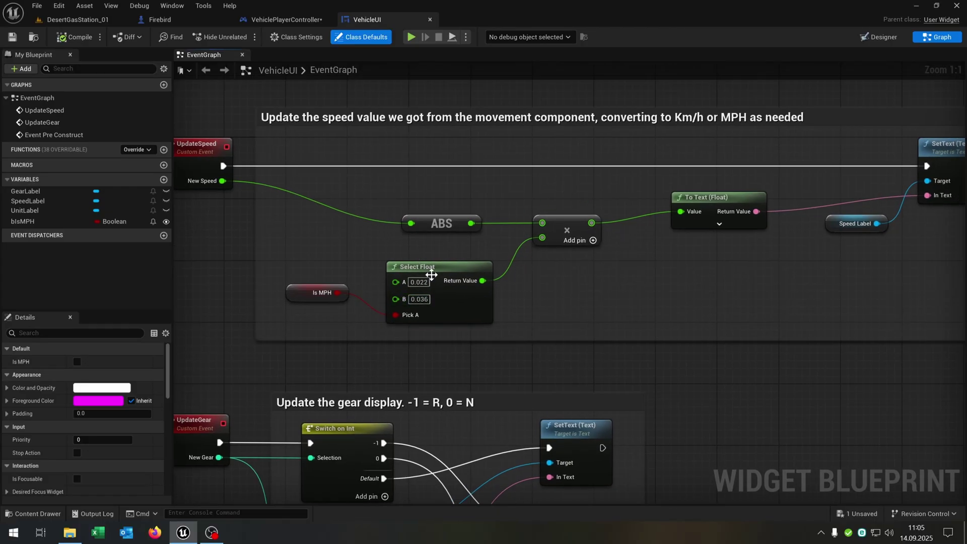
pyautogui.click(419, 299)
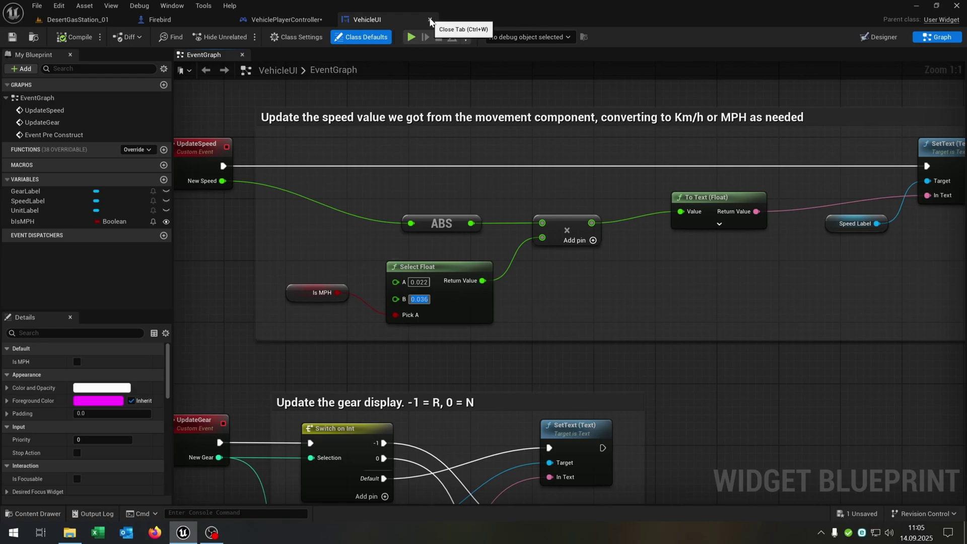
pyautogui.click(430, 20)
# Step: Multiply the Get Forward Speed return value by 0.036
pyautogui.moveTo(447, 290); pyautogui.dragTo(466, 291)
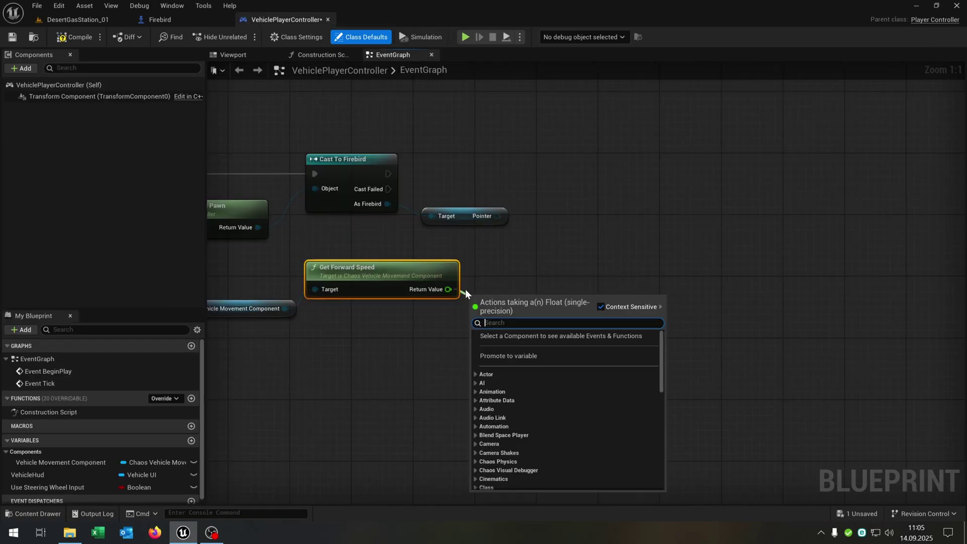
pyautogui.write('*')
pyautogui.press('Return')
pyautogui.click(493, 316)
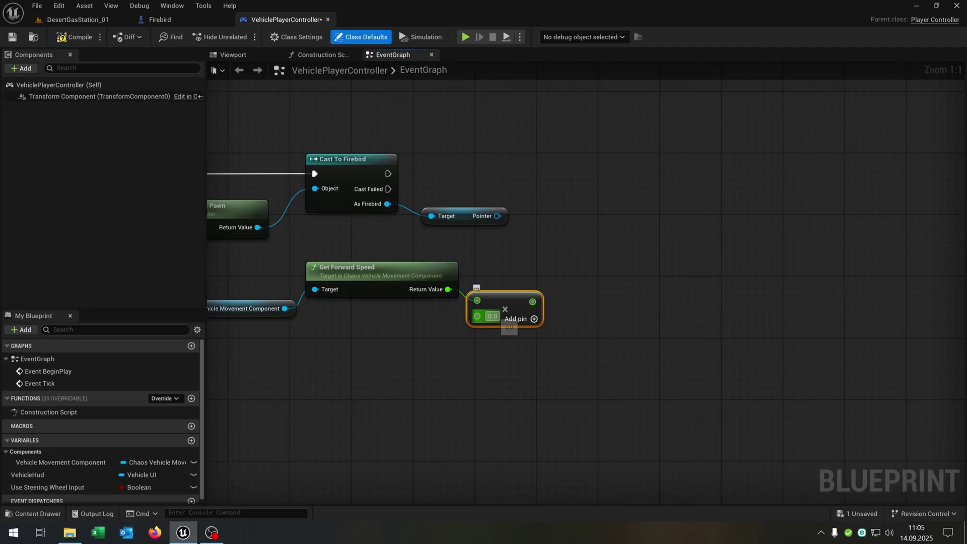
pyautogui.write('0.036')
# Step: Multiply the converted speed by 1.5 with a second multiply node aligned beside the first
pyautogui.moveTo(540, 301); pyautogui.dragTo(572, 304)
pyautogui.write('*')
pyautogui.press('Return')
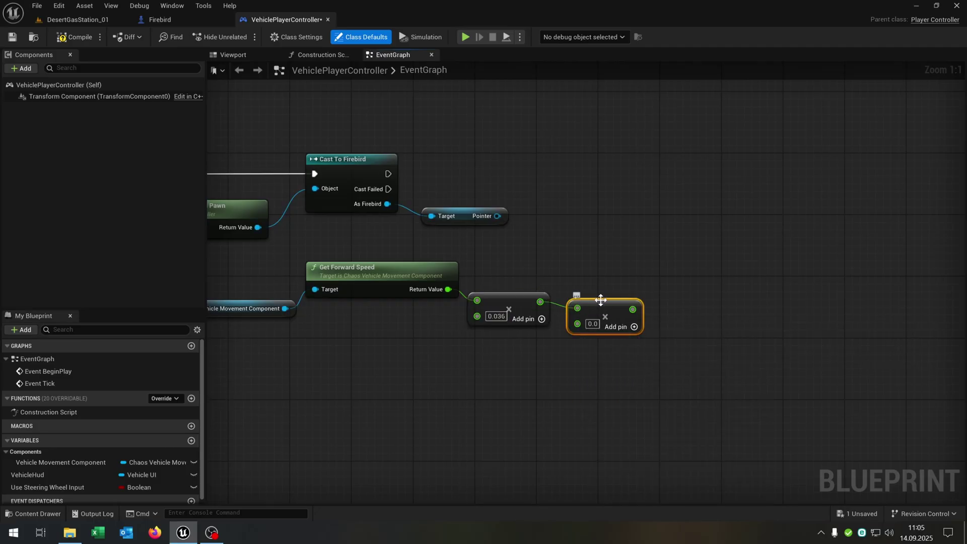
pyautogui.write('1')
pyautogui.press('Return')
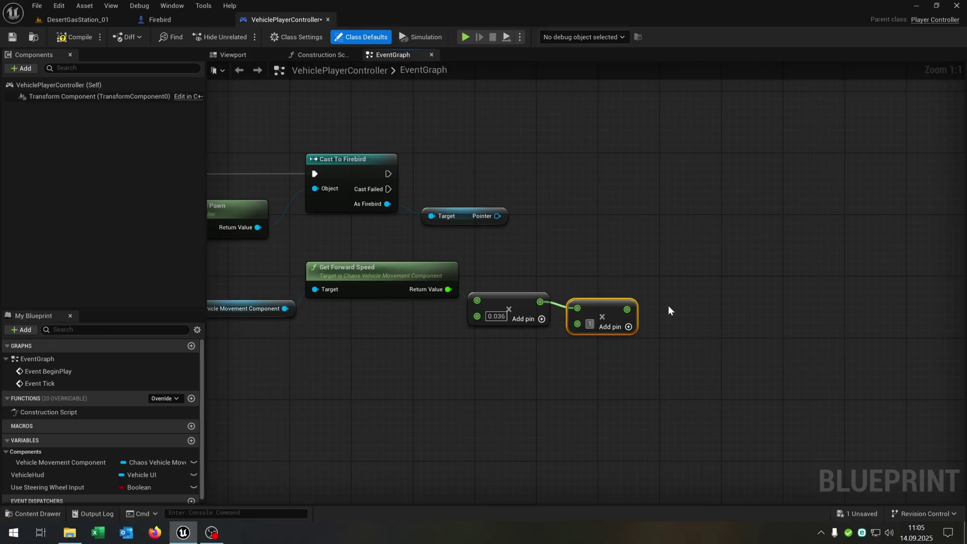
pyautogui.write('.5')
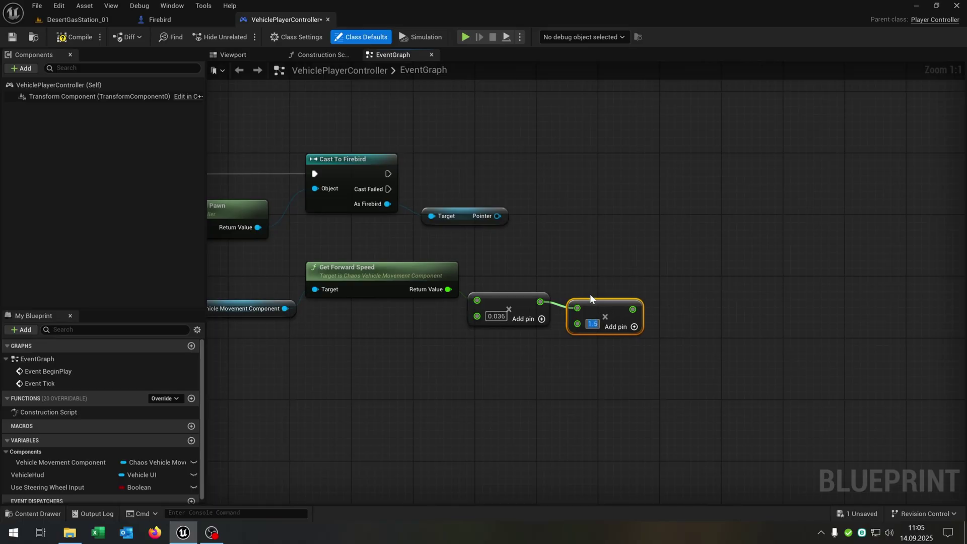
pyautogui.press('Return')
pyautogui.click(696, 307)
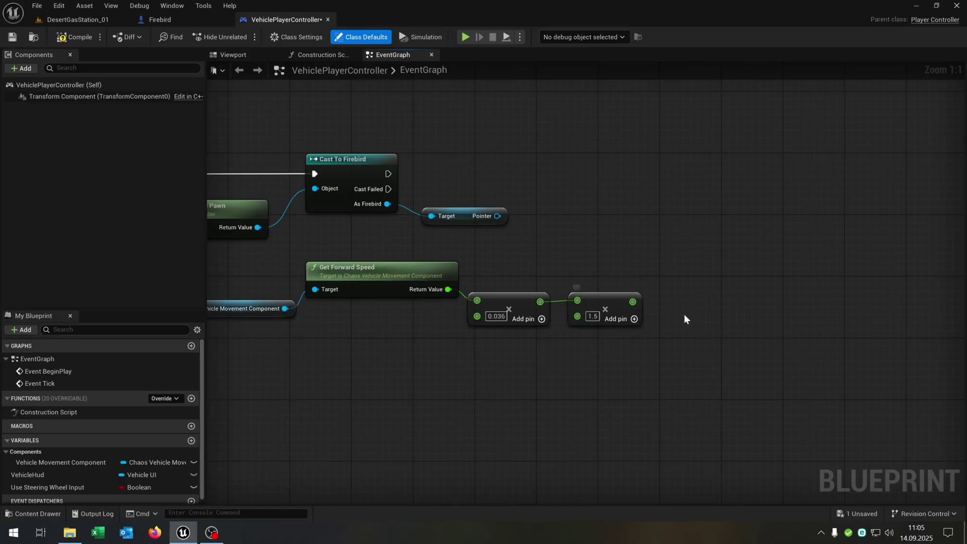
# Step: Subtract 120 from the result of the 1.5 multiplication and align the subtract node with the multiply nodes
pyautogui.moveTo(683, 313); pyautogui.dragTo(603, 317, button='right')
pyautogui.moveTo(430, 280); pyautogui.dragTo(616, 305)
pyautogui.click(651, 316)
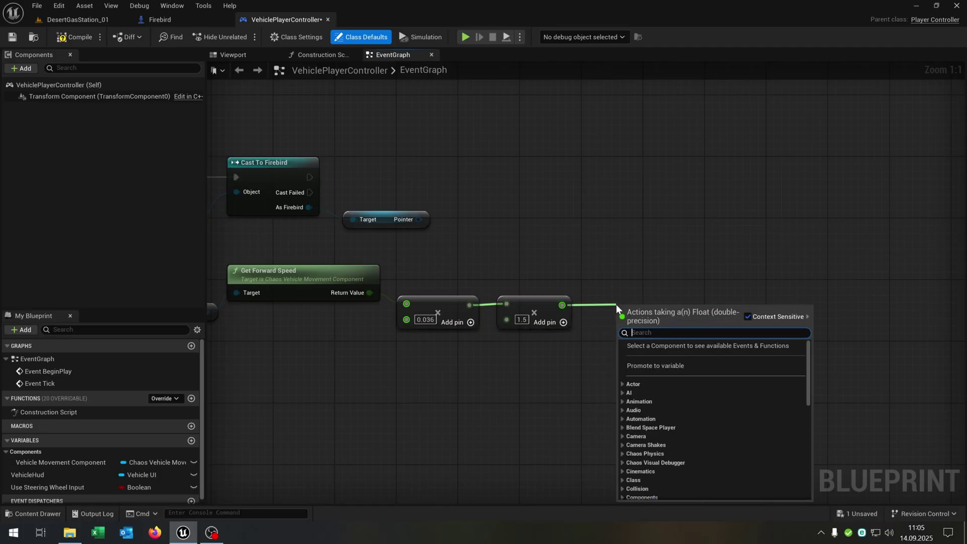
pyautogui.write('-')
pyautogui.press('Return')
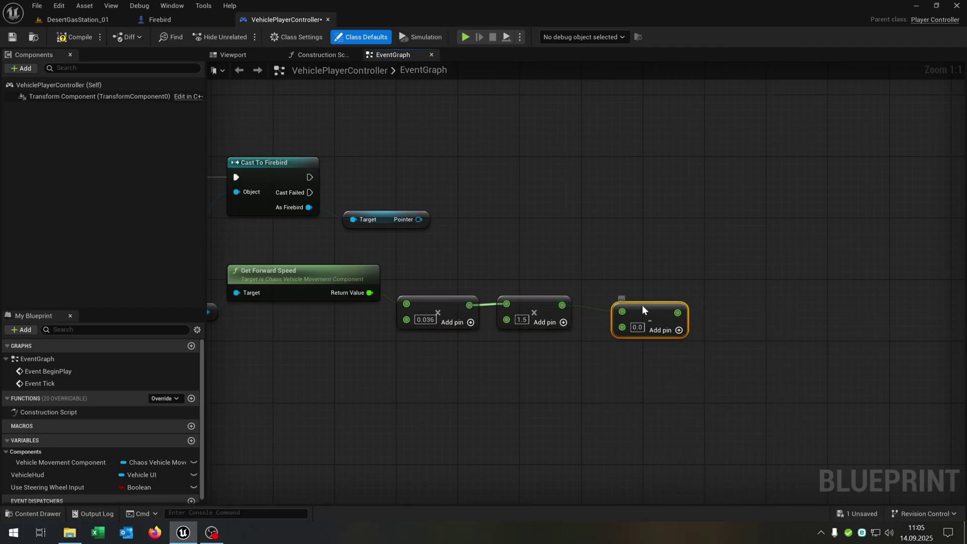
pyautogui.moveTo(642, 308); pyautogui.dragTo(626, 301)
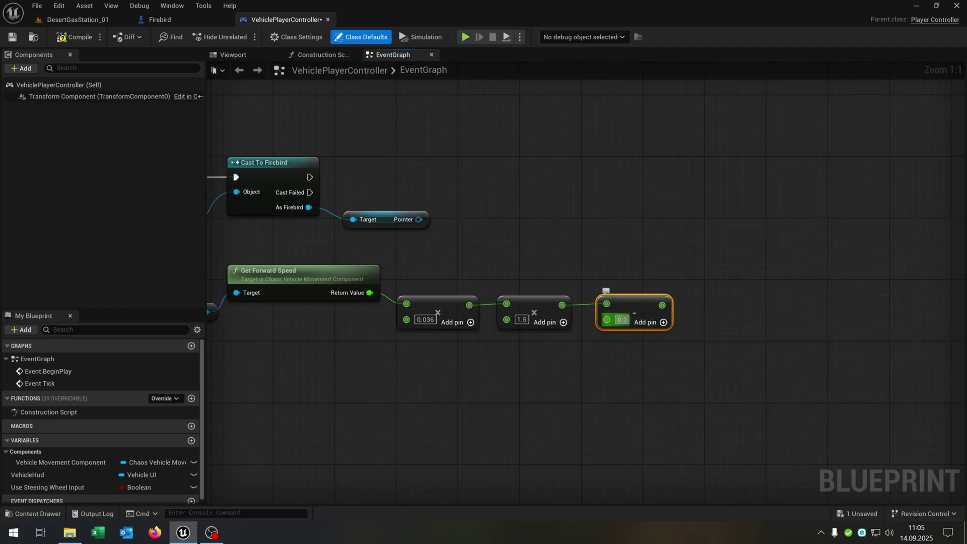
pyautogui.write('120')
pyautogui.click(739, 276)
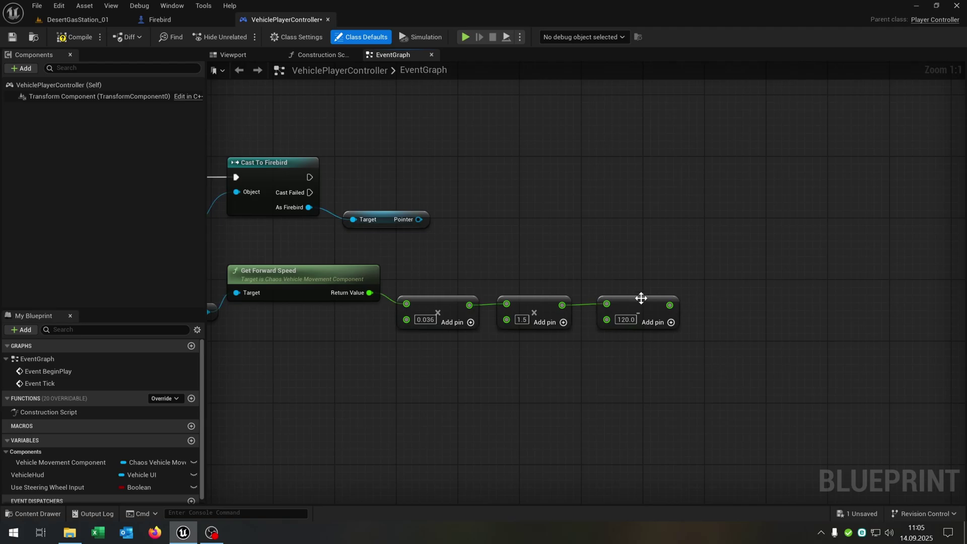
# Step: Feed the subtraction result into an In Range (Float) node with Min -120 and Max 120, and position the node beside the math chain
pyautogui.moveTo(596, 223); pyautogui.dragTo(552, 224, button='right')
pyautogui.moveTo(624, 305); pyautogui.dragTo(699, 216)
pyautogui.write('in')
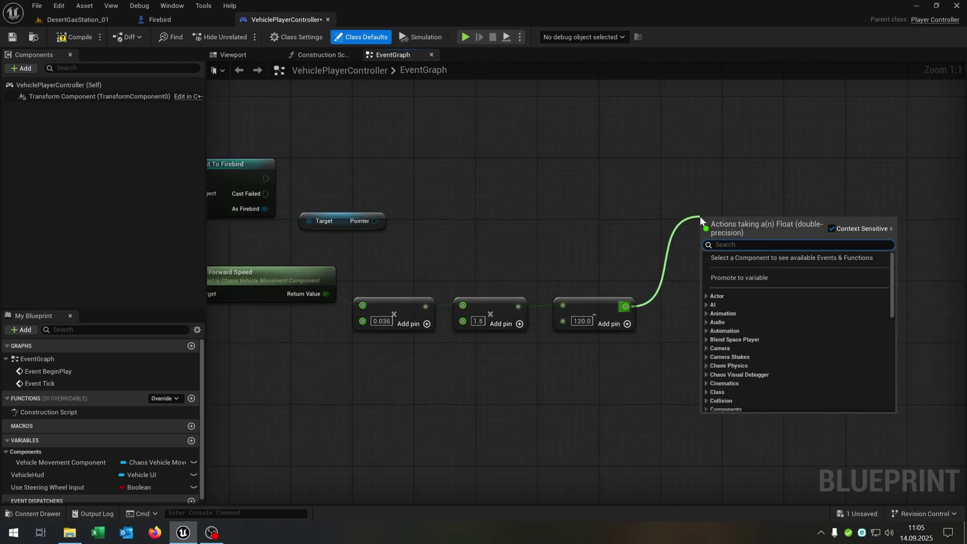
pyautogui.write('ra')
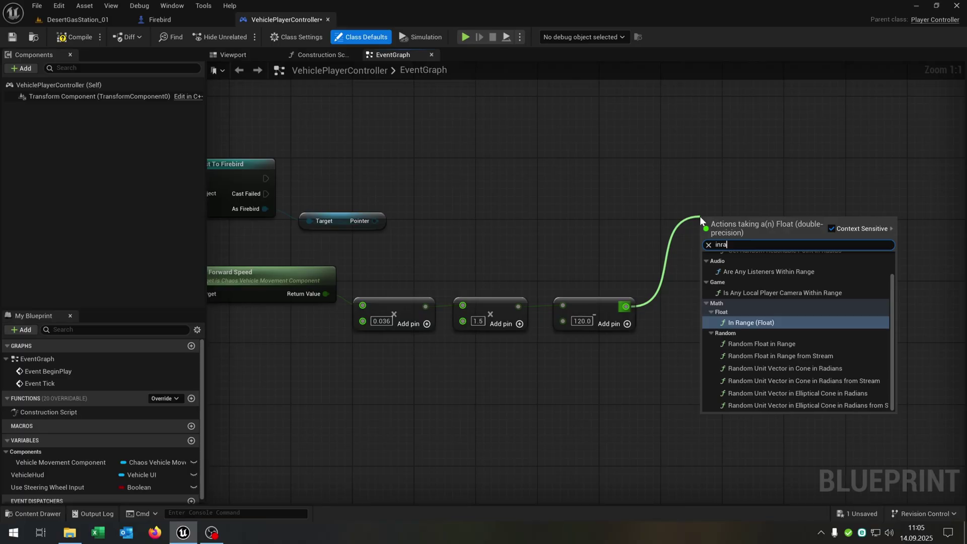
pyautogui.press('Return')
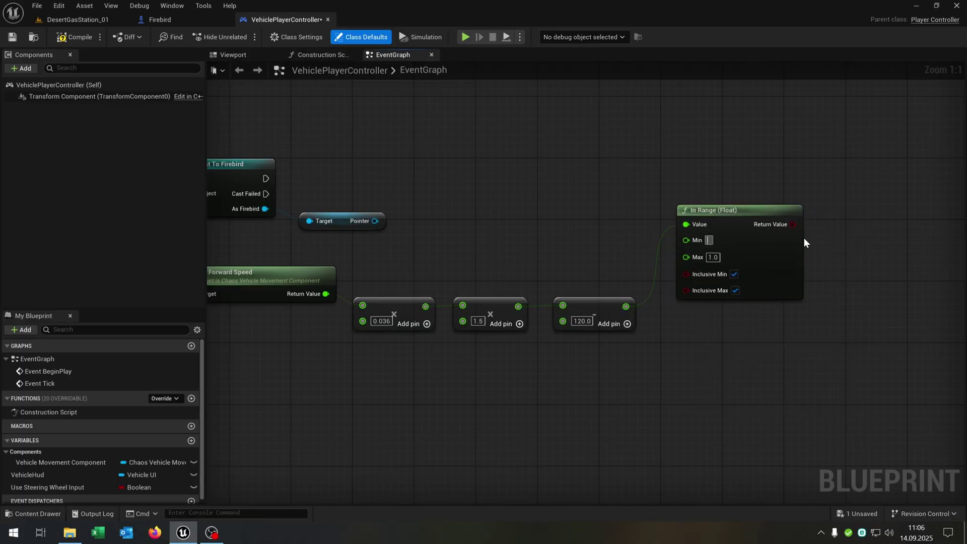
pyautogui.write('-120.0')
pyautogui.press('Tab')
pyautogui.write('120.0')
pyautogui.press('Return')
pyautogui.moveTo(838, 222); pyautogui.dragTo(770, 250, button='right')
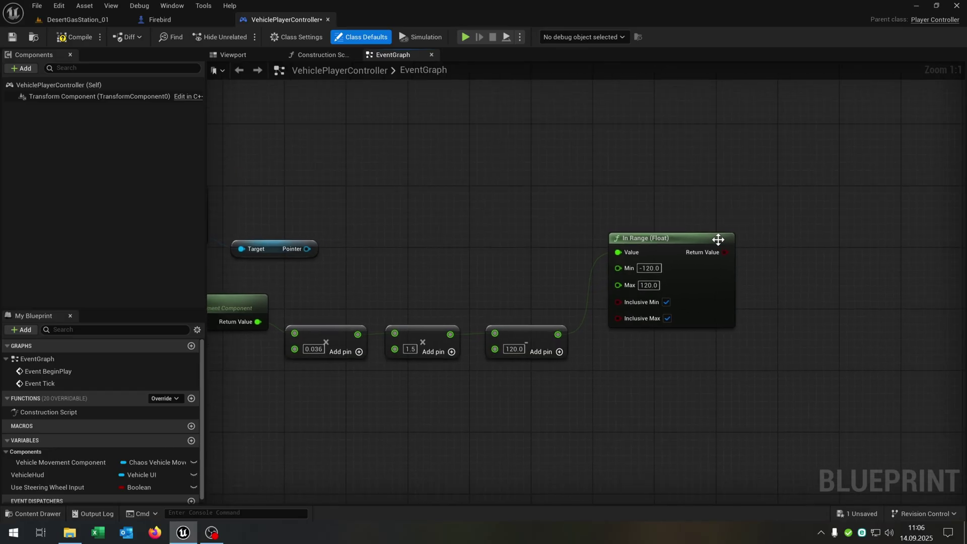
pyautogui.moveTo(688, 241); pyautogui.dragTo(680, 271)
# Step: Add a Branch node executed from Cast To Firebird, with the In Range return value as its condition
pyautogui.click(770, 217)
pyautogui.press('b')
pyautogui.click(770, 217)
pyautogui.moveTo(779, 252); pyautogui.dragTo(717, 282)
pyautogui.moveTo(544, 226); pyautogui.dragTo(760, 234, button='right')
pyautogui.moveTo(413, 216); pyautogui.dragTo(802, 207)
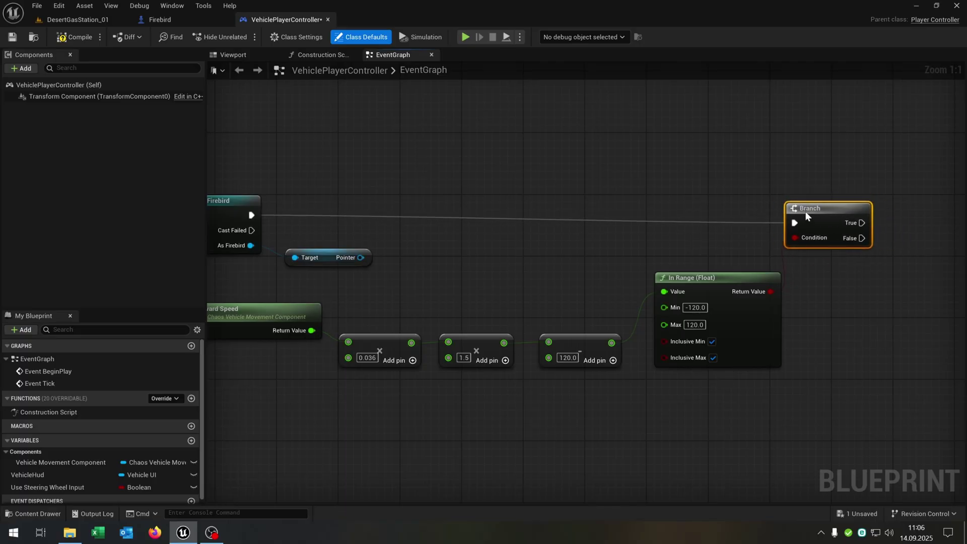
# Step: Add a Set Relative Rotation node targeting Pointer and run it from the Branch's True output
pyautogui.moveTo(361, 257); pyautogui.dragTo(686, 213)
pyautogui.write('set rel')
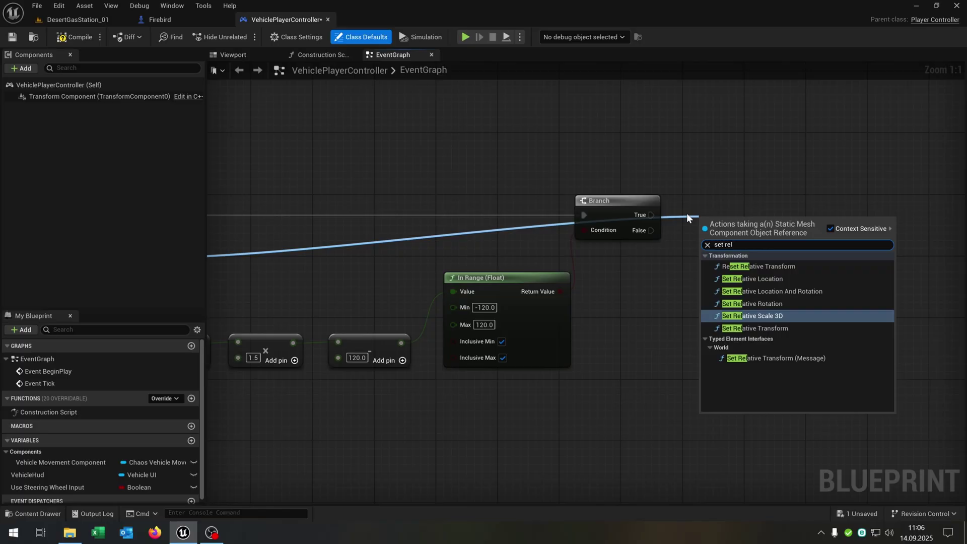
pyautogui.press('Up')
pyautogui.press('Return')
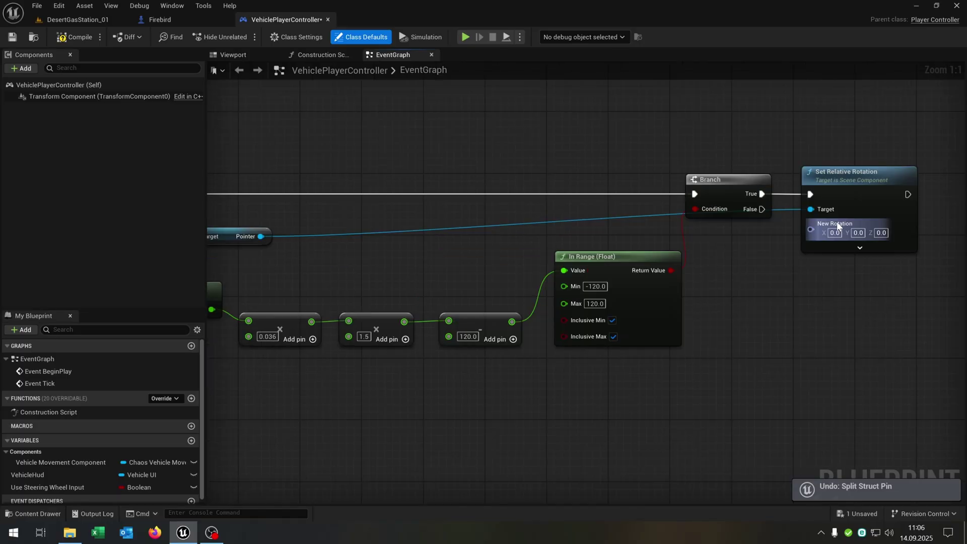
# Step: Split the New Rotation pin, wire the subtraction result into New Rotation Z (Yaw), and compile the VehiclePlayerController blueprint
pyautogui.rightClick(837, 225)
pyautogui.click(870, 264)
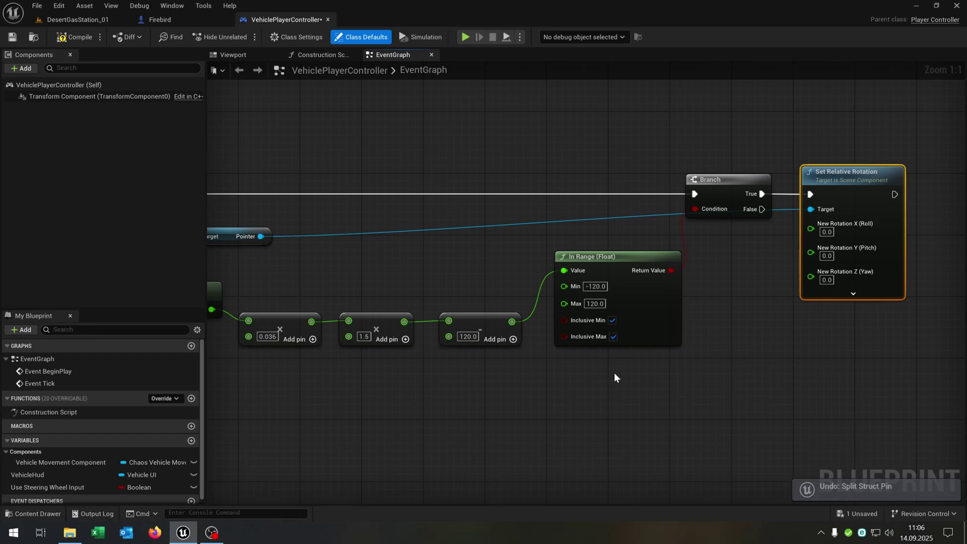
pyautogui.moveTo(512, 321); pyautogui.dragTo(838, 276)
pyautogui.scroll(-2, 889, 337)
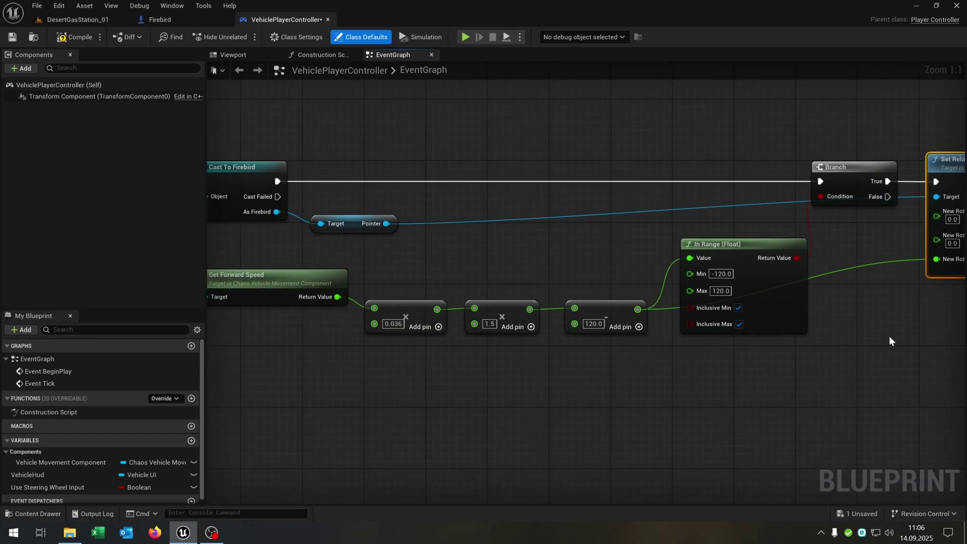
pyautogui.moveTo(880, 338); pyautogui.dragTo(814, 338, button='right')
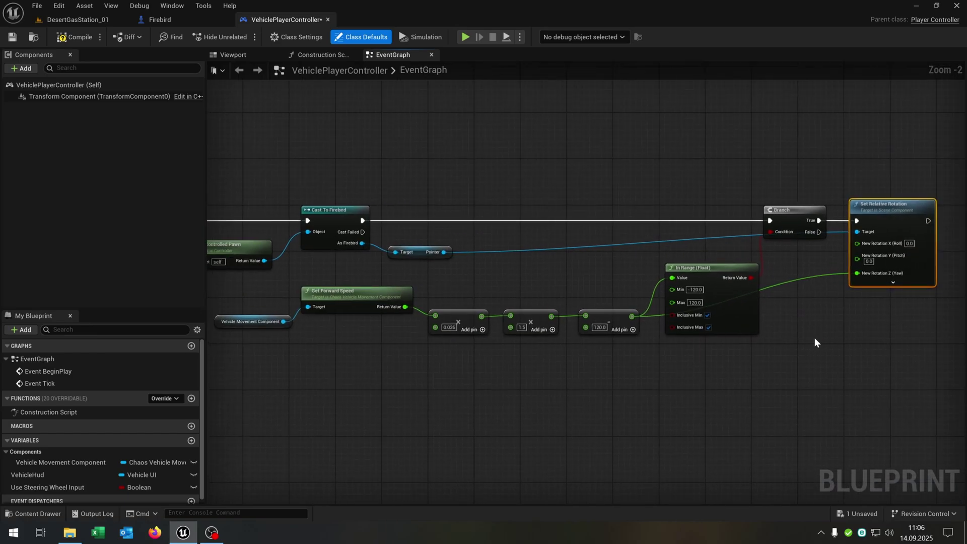
pyautogui.click(68, 39)
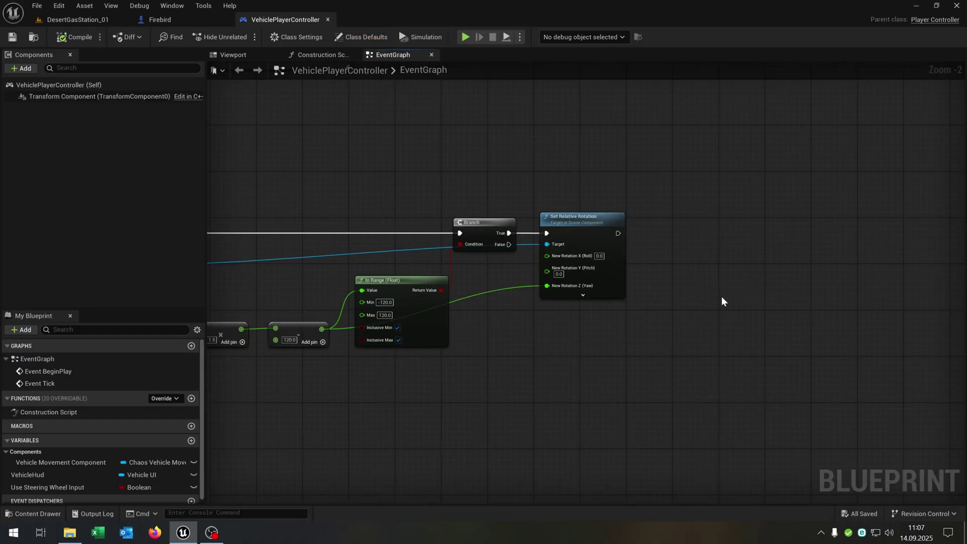
# Step: Create a Float variable named Fuel in the Firebird blueprint, and compile and save it
pyautogui.click(171, 20)
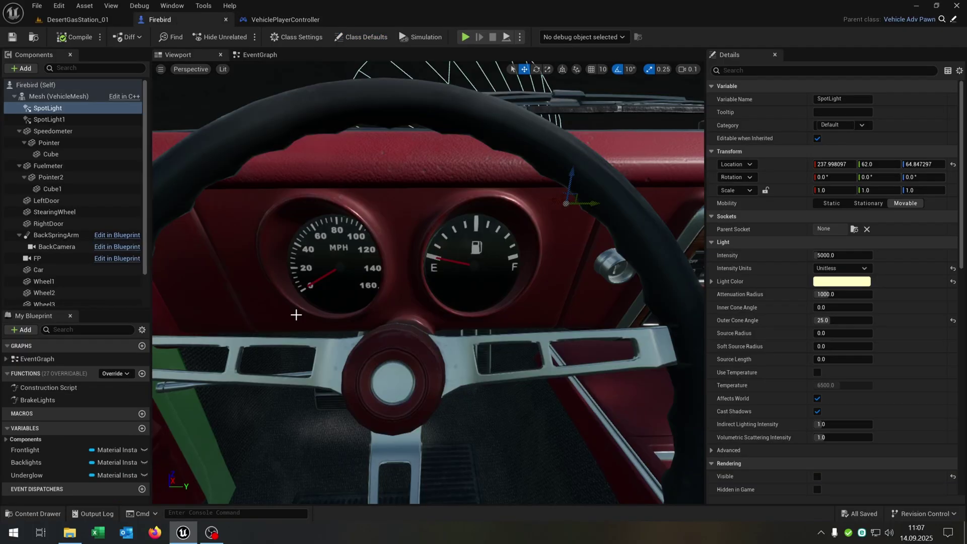
pyautogui.click(141, 428)
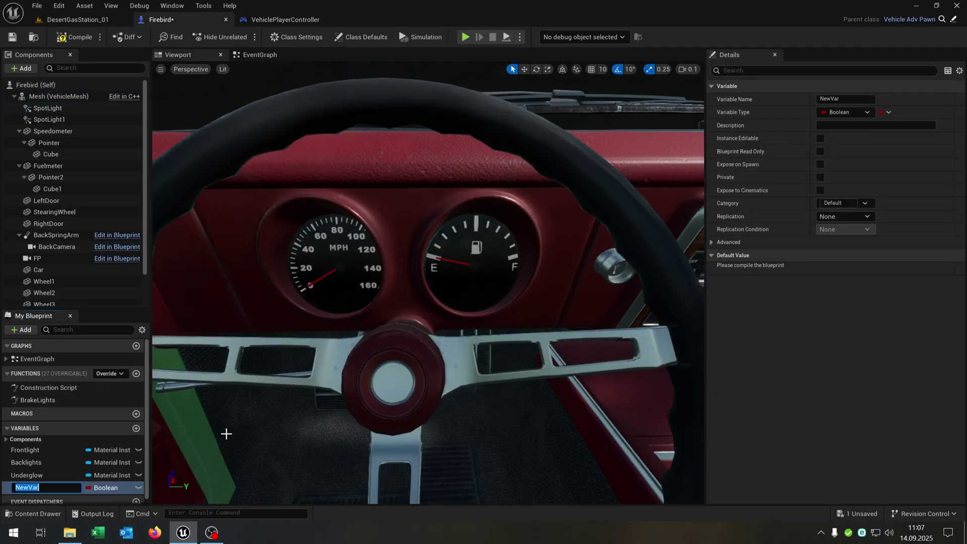
pyautogui.write('Fuel')
pyautogui.press('Return')
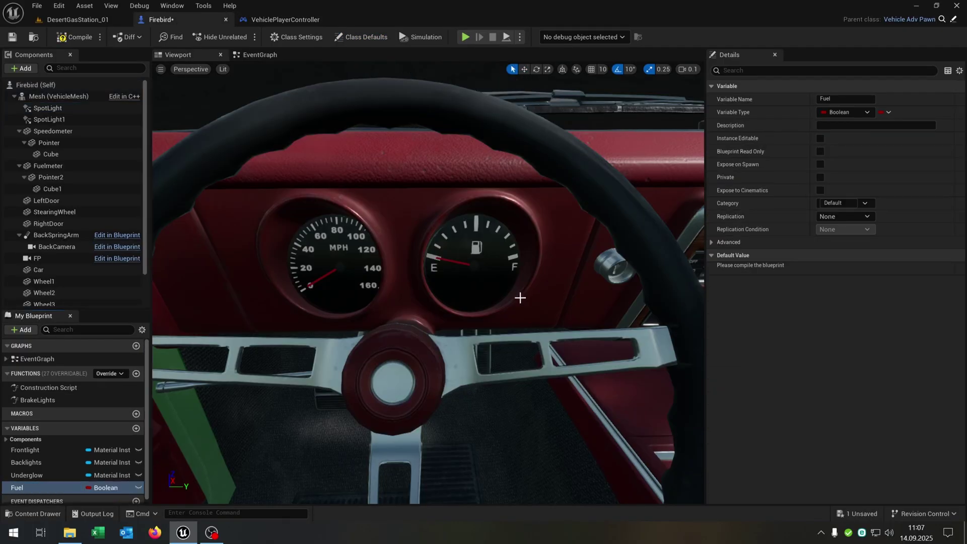
pyautogui.click(857, 110)
pyautogui.click(872, 175)
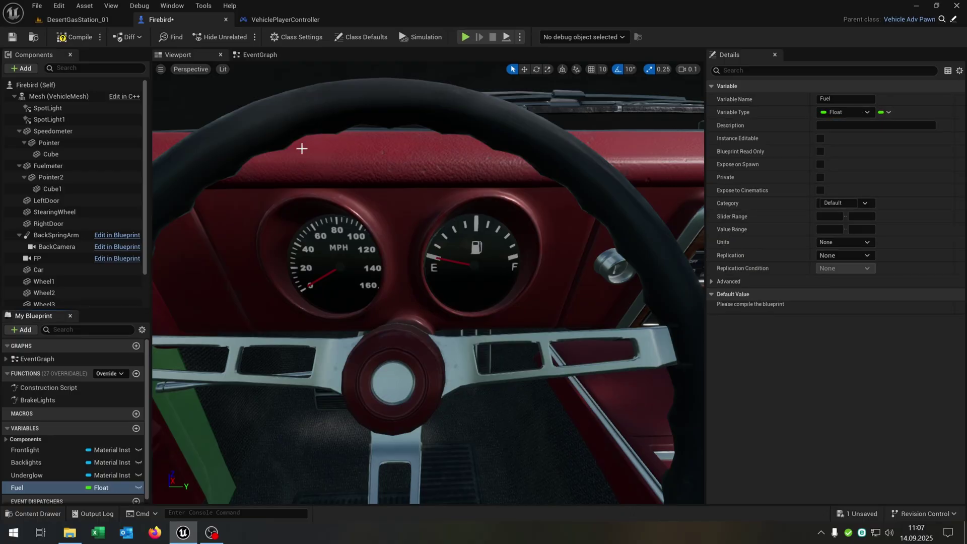
pyautogui.click(74, 36)
pyautogui.click(12, 36)
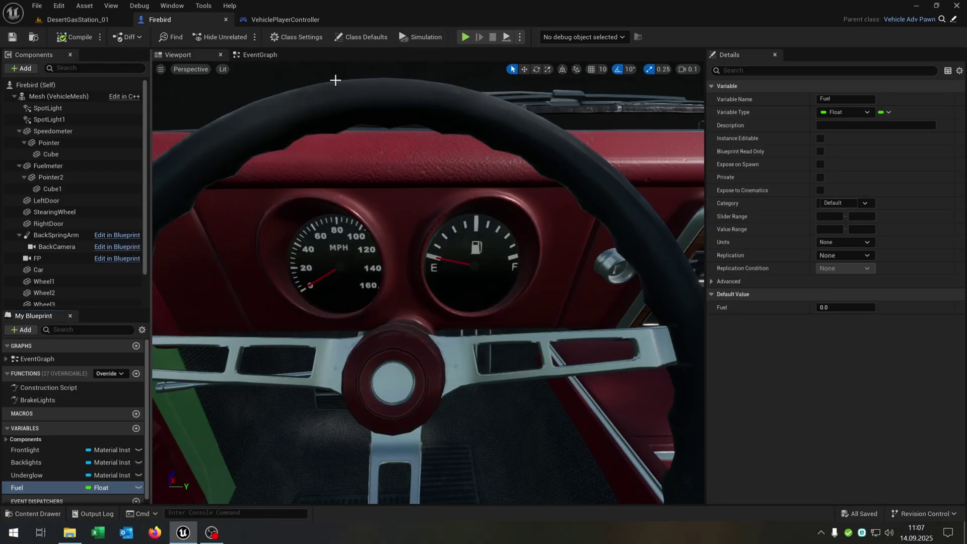
# Step: Duplicate Get Controlled Pawn and Cast To Firebird in the VehiclePlayerController graph and execute the copied cast after Set Relative Rotation
pyautogui.click(285, 20)
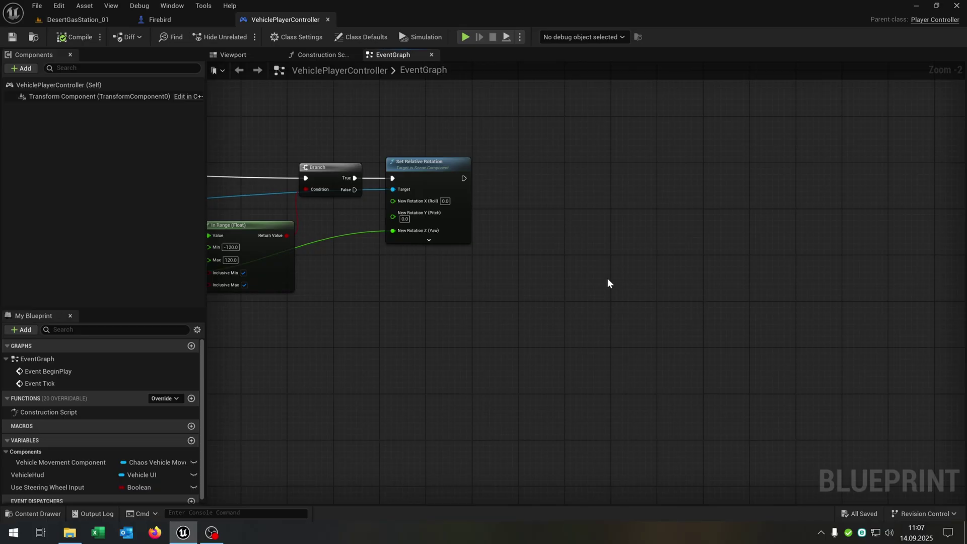
pyautogui.scroll(2, 540, 247)
pyautogui.moveTo(545, 250); pyautogui.dragTo(947, 345, button='right')
pyautogui.moveTo(268, 205); pyautogui.dragTo(667, 208, button='right')
pyautogui.moveTo(310, 223); pyautogui.dragTo(441, 298)
pyautogui.moveTo(906, 262); pyautogui.dragTo(563, 246, button='right')
pyautogui.hotkey('ctrl', 'v')
pyautogui.moveTo(675, 237); pyautogui.dragTo(621, 253)
pyautogui.click(621, 226)
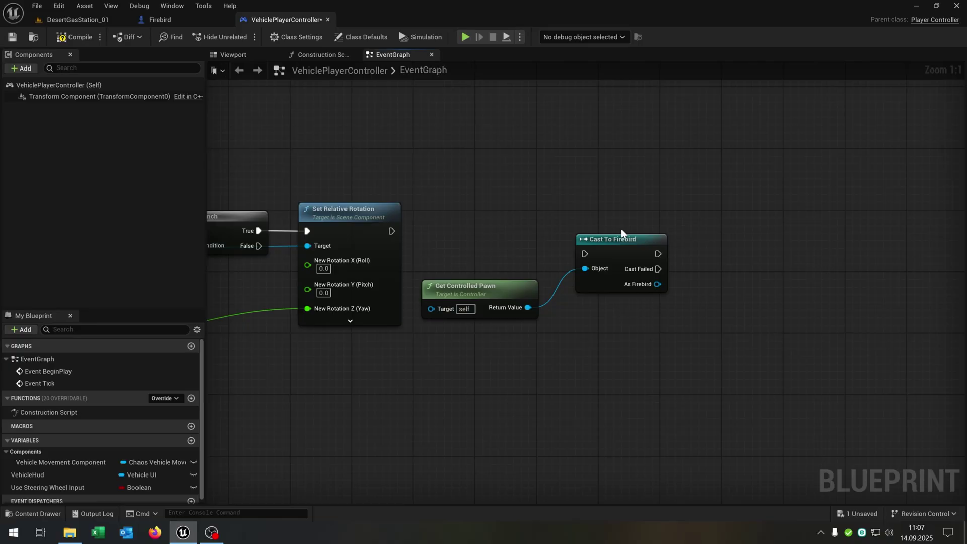
pyautogui.moveTo(469, 292); pyautogui.dragTo(306, 364)
pyautogui.moveTo(352, 222); pyautogui.dragTo(336, 222)
pyautogui.moveTo(376, 231); pyautogui.dragTo(458, 226)
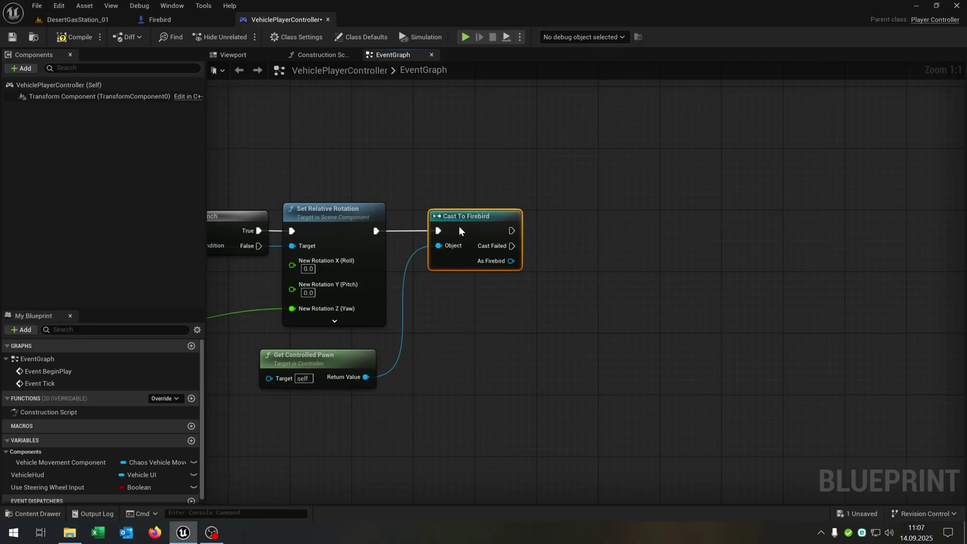
# Step: Get the Pointer2 component from the second cast's As Firebird output and place its node next to the cast
pyautogui.moveTo(538, 284); pyautogui.dragTo(453, 288, button='right')
pyautogui.moveTo(423, 262); pyautogui.dragTo(465, 280)
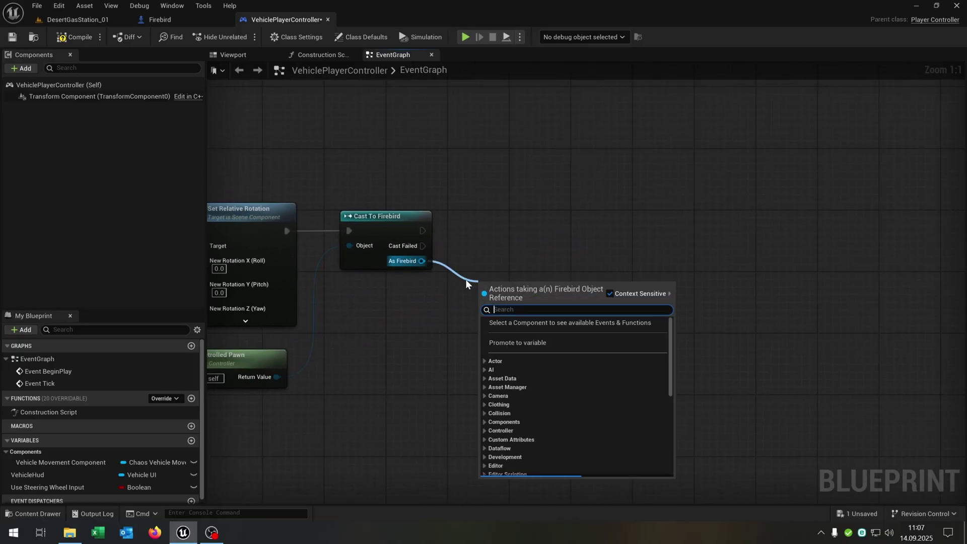
pyautogui.write('get pointer')
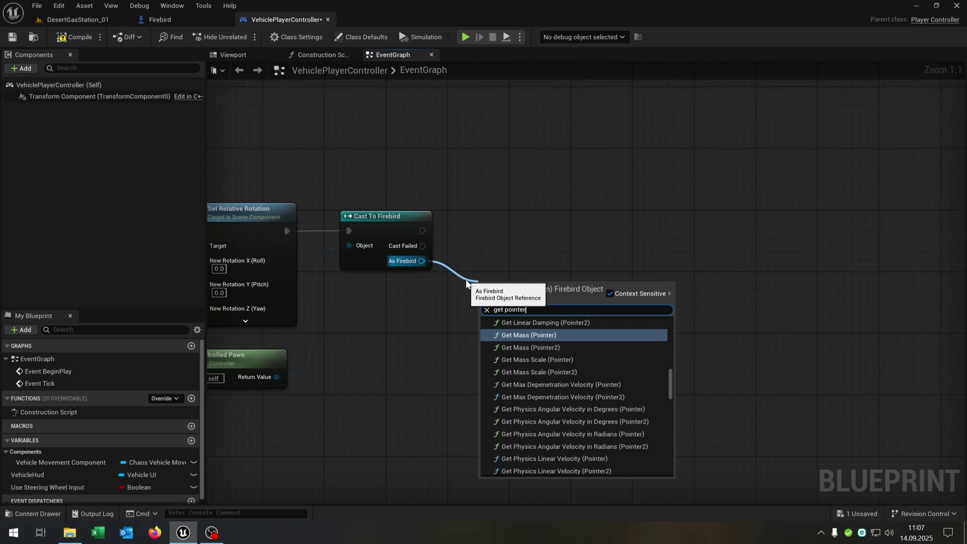
pyautogui.moveTo(669, 386); pyautogui.dragTo(675, 484)
pyautogui.click(606, 470)
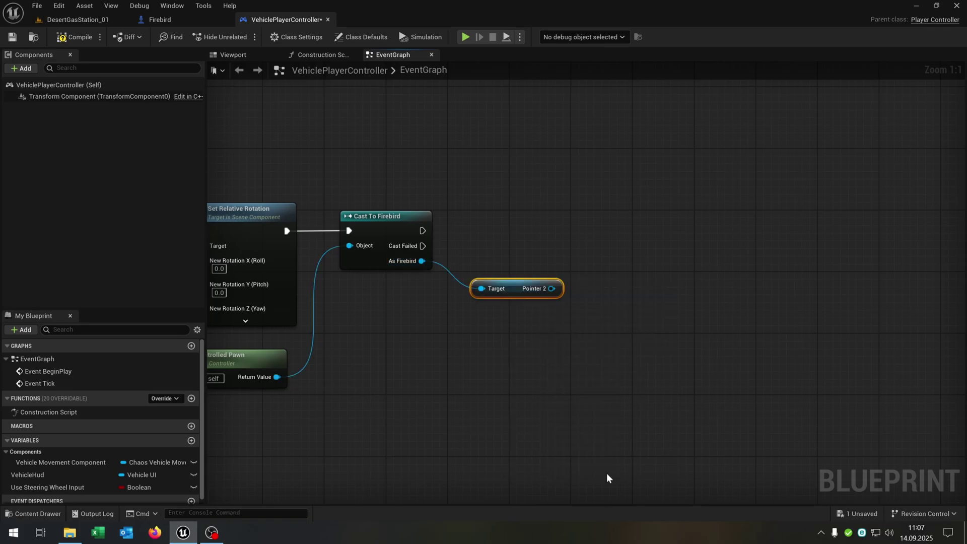
pyautogui.moveTo(512, 298); pyautogui.dragTo(497, 283)
pyautogui.click(611, 302)
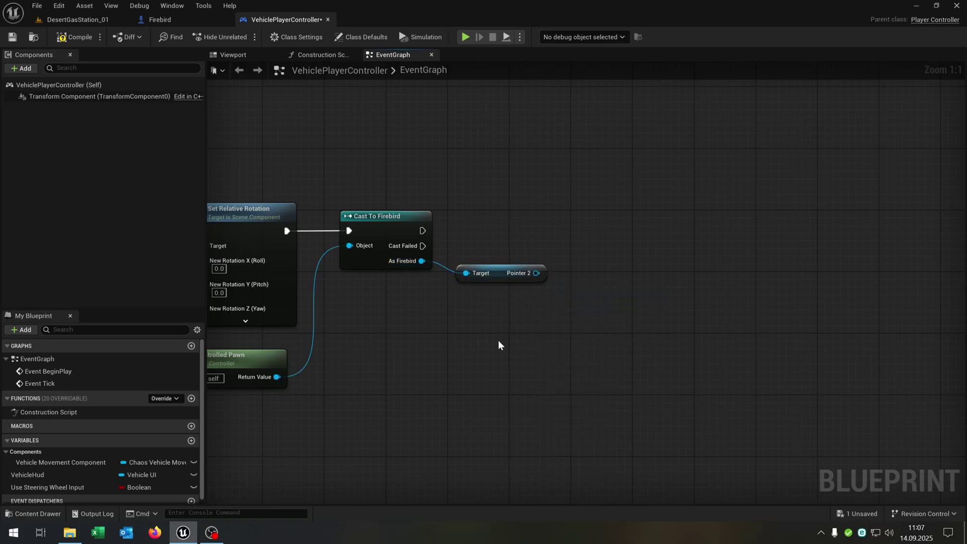
# Step: Get the Fuel variable from the second cast's As Firebird output, placing it below the Pointer 2 node
pyautogui.moveTo(422, 260); pyautogui.dragTo(455, 309)
pyautogui.write('get fuel')
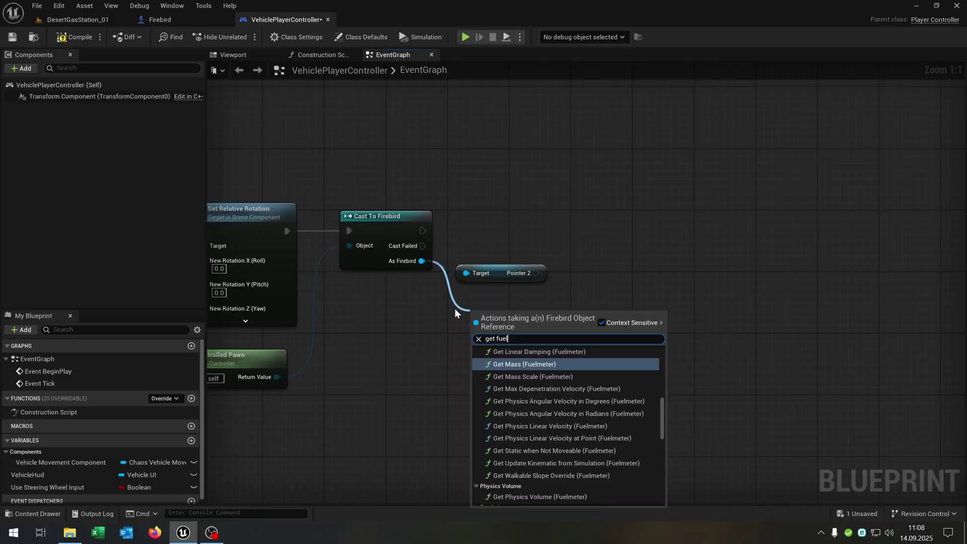
pyautogui.moveTo(661, 408); pyautogui.dragTo(664, 516)
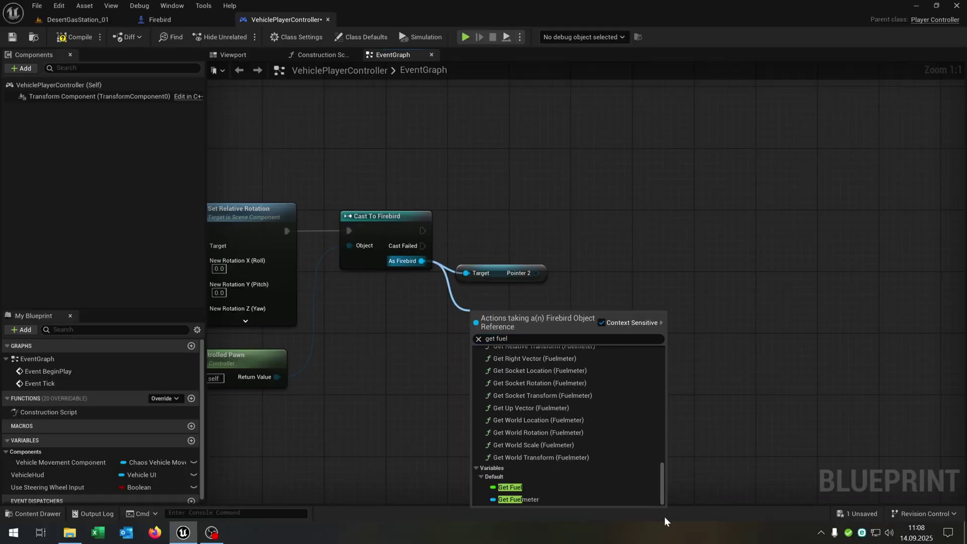
pyautogui.click(561, 487)
pyautogui.moveTo(604, 334); pyautogui.dragTo(473, 330, button='right')
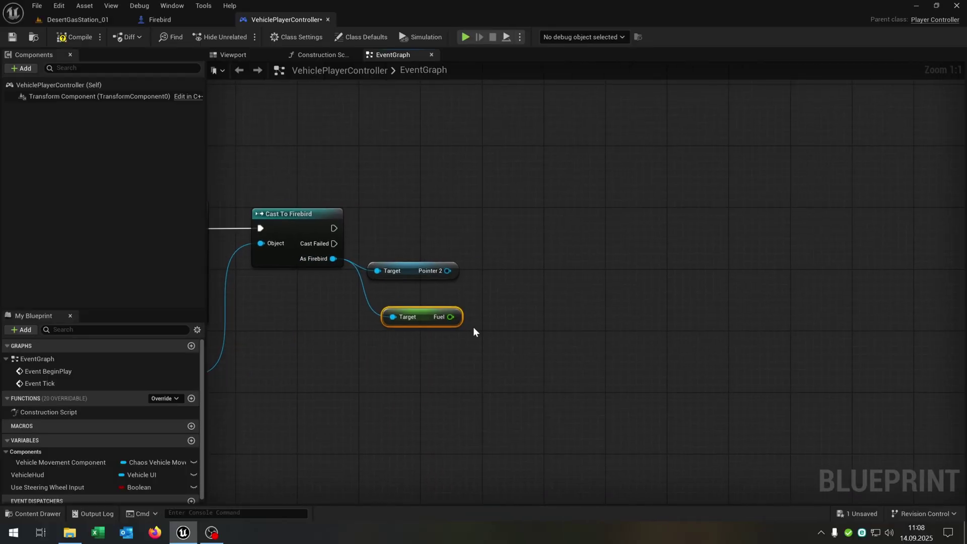
# Step: Subtract 78 from the Fuel value
pyautogui.moveTo(449, 317); pyautogui.dragTo(523, 336)
pyautogui.write('-')
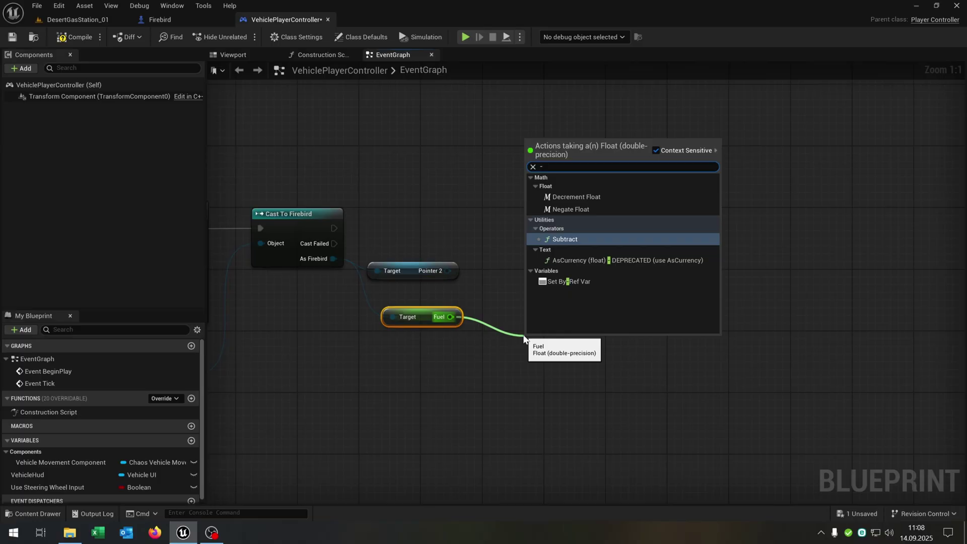
pyautogui.press('Return')
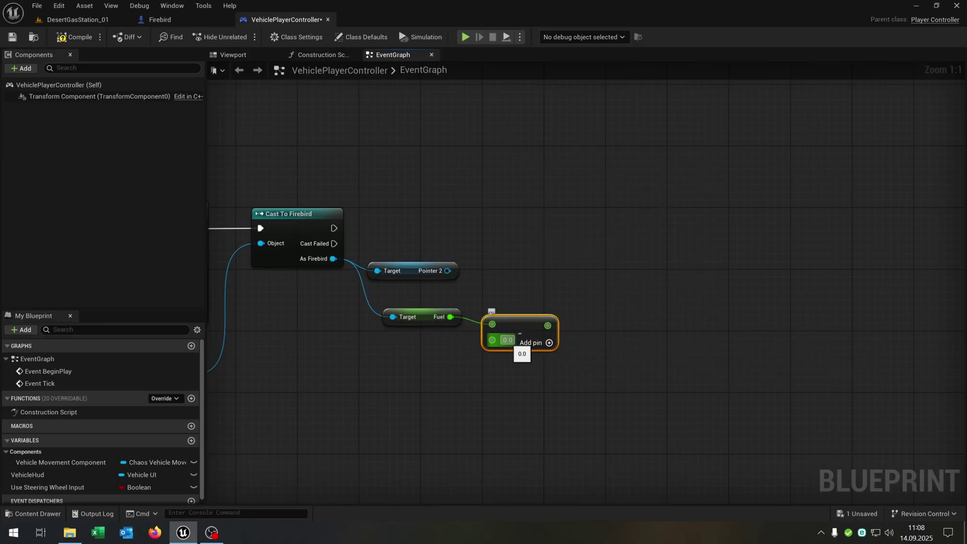
pyautogui.click(506, 340)
pyautogui.write('78')
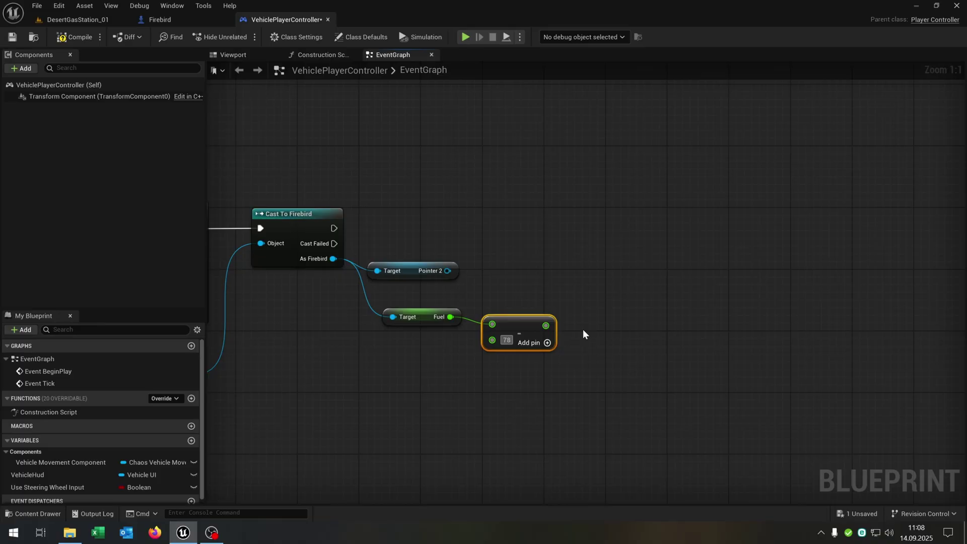
pyautogui.click(594, 339)
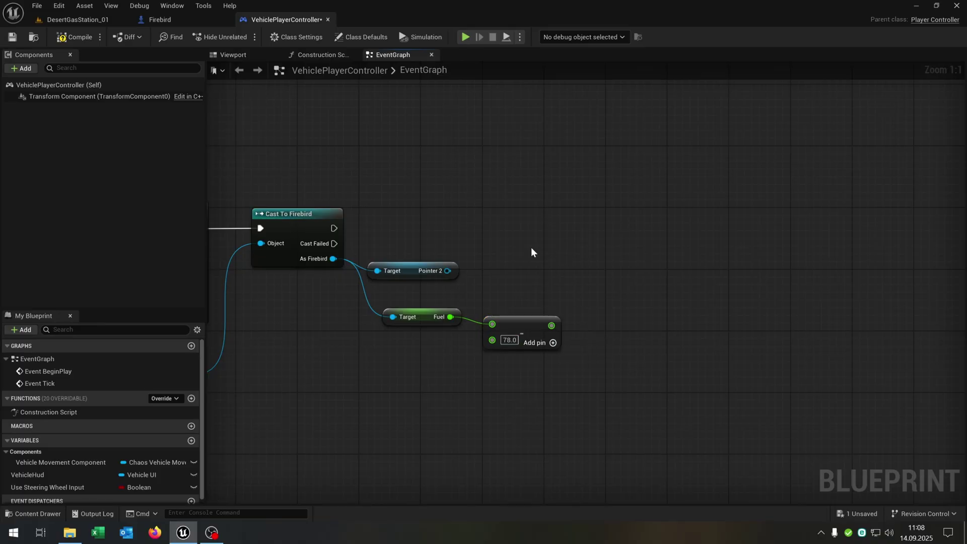
# Step: Add a Set Relative Rotation node targeting Pointer 2 and execute it from the second Cast To Firebird
pyautogui.moveTo(447, 271); pyautogui.dragTo(576, 235)
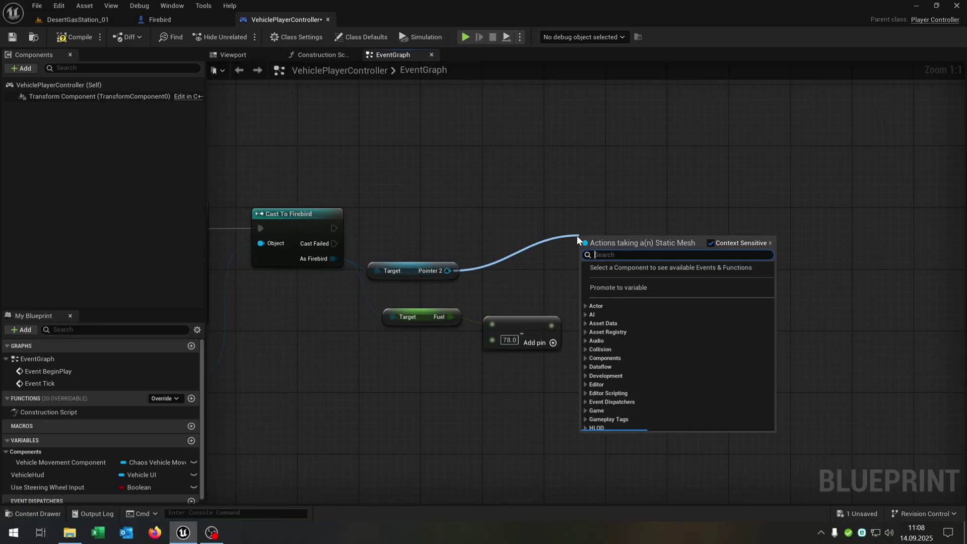
pyautogui.write('seq rela')
pyautogui.press('Up')
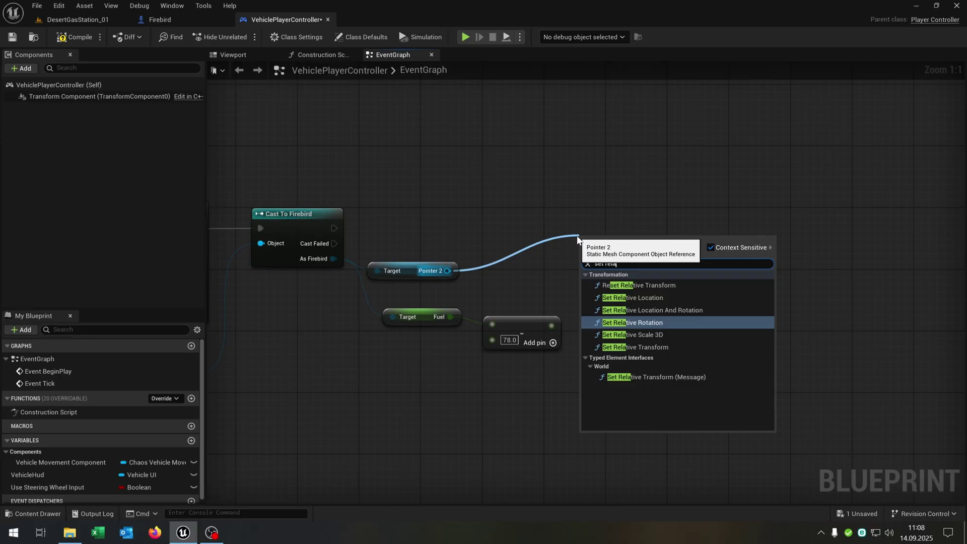
pyautogui.press('Return')
pyautogui.moveTo(577, 235); pyautogui.dragTo(592, 213)
pyautogui.moveTo(334, 228); pyautogui.dragTo(599, 236)
# Step: Split the new node's New Rotation pin and wire the fuel subtraction result into New Rotation Z (Yaw)
pyautogui.rightClick(629, 267)
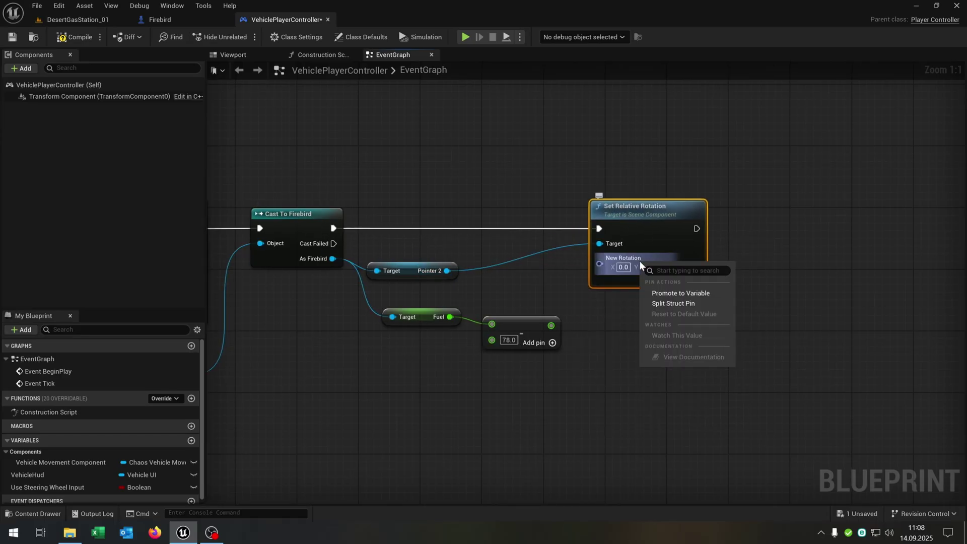
pyautogui.click(686, 302)
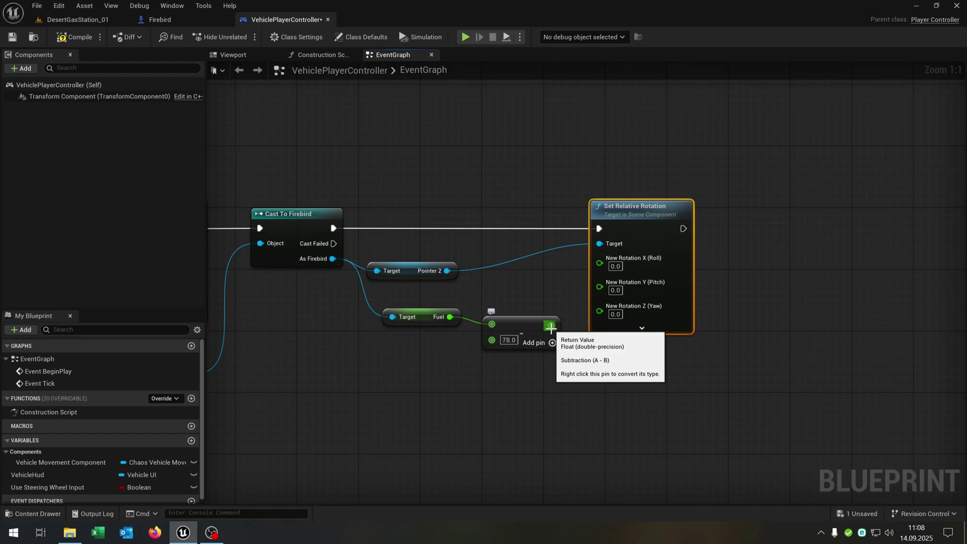
pyautogui.moveTo(550, 328); pyautogui.dragTo(615, 307)
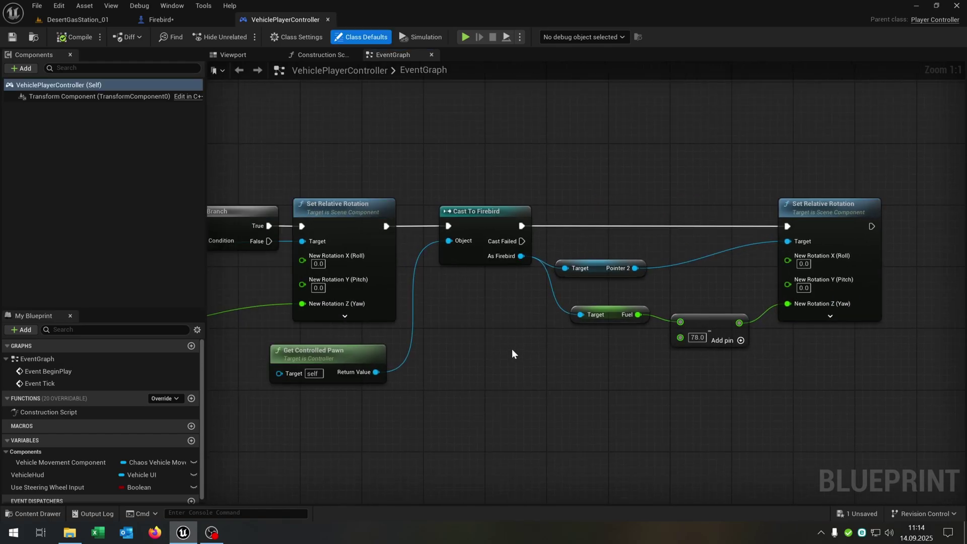
# Step: Close the VehiclePlayerController blueprint and set the default value of Firebird's Fuel variable to 156
pyautogui.click(327, 21)
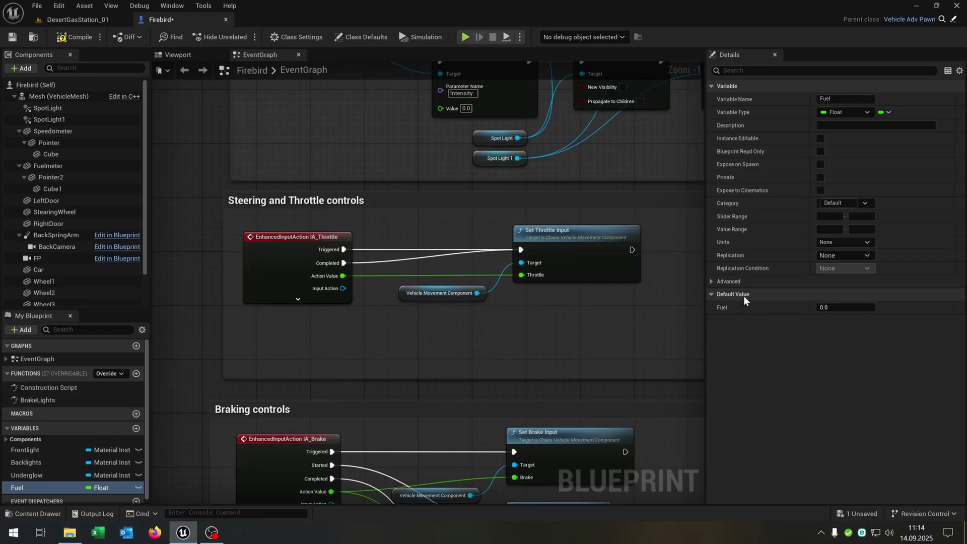
pyautogui.click(844, 307)
pyautogui.write('156')
pyautogui.press('Return')
pyautogui.click(774, 55)
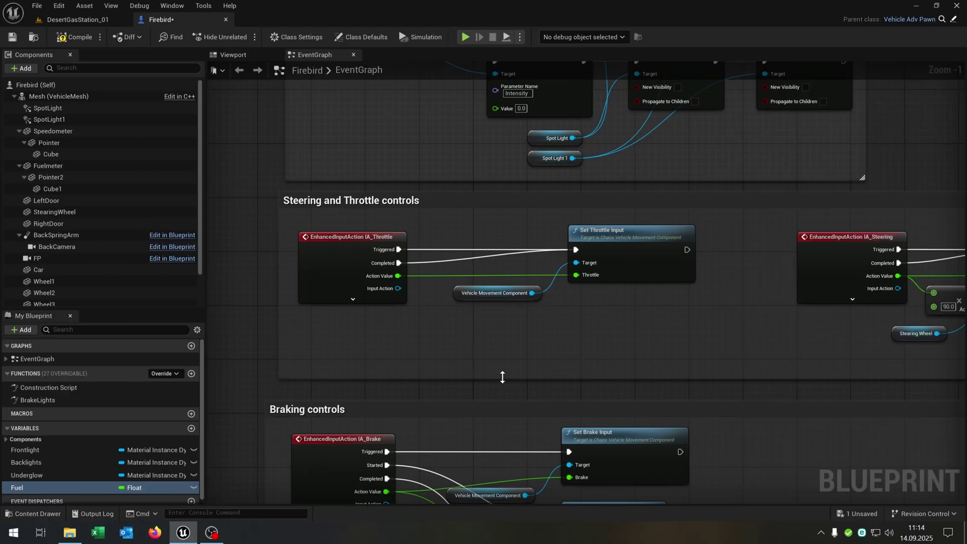
# Step: Get the Fuel variable below the IA_Throttle event and compare it with a Greater Equal (>=) node against 0.0
pyautogui.scroll(1, 504, 347)
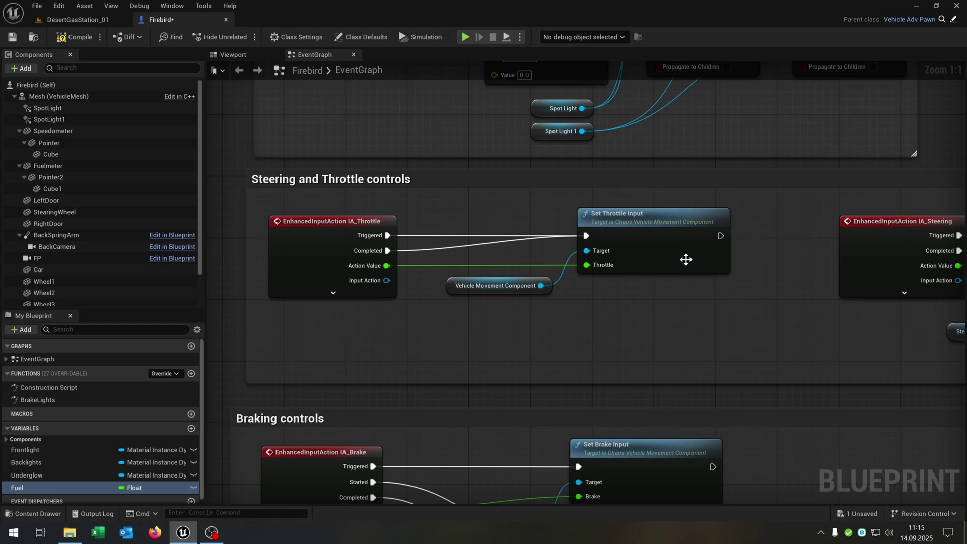
pyautogui.moveTo(40, 484); pyautogui.dragTo(298, 333)
pyautogui.click(331, 350)
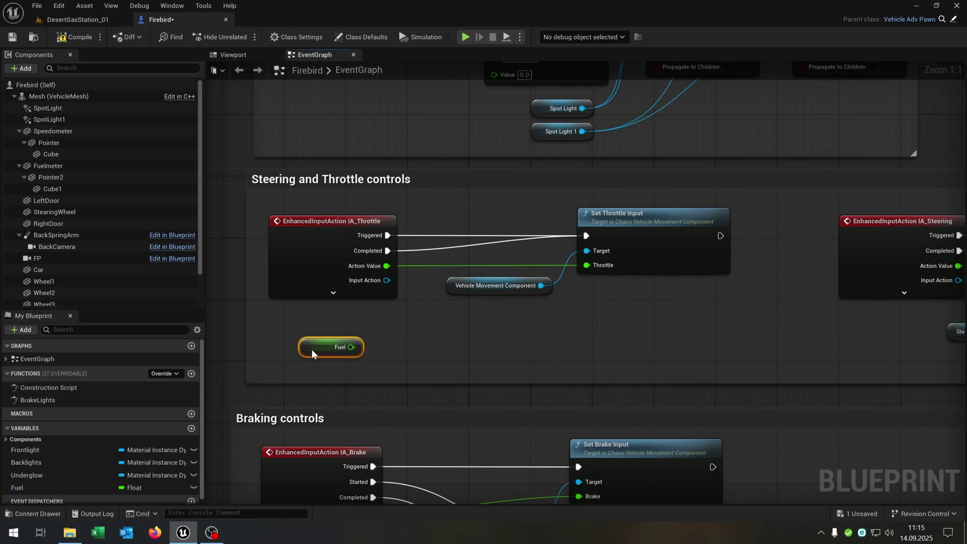
pyautogui.moveTo(350, 346); pyautogui.dragTo(438, 313)
pyautogui.write('>')
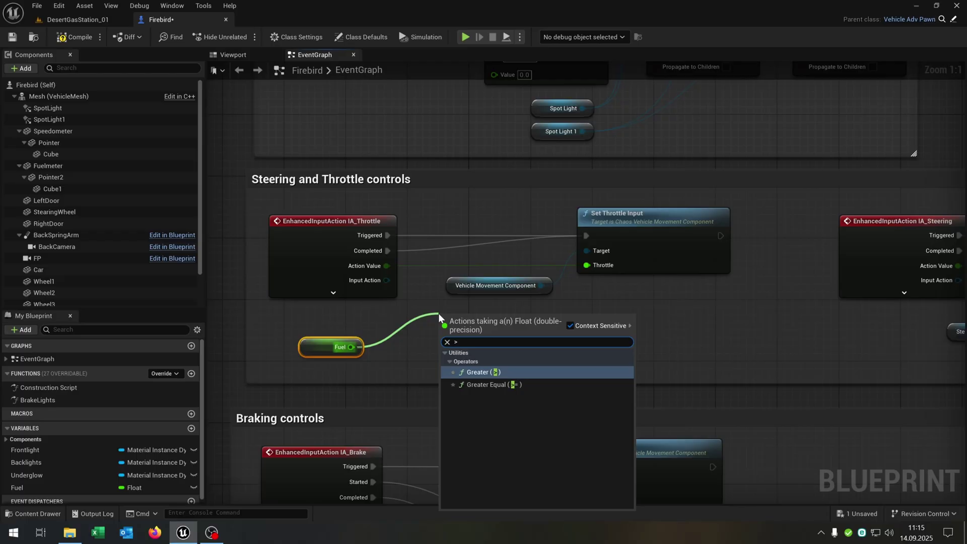
pyautogui.press('Return')
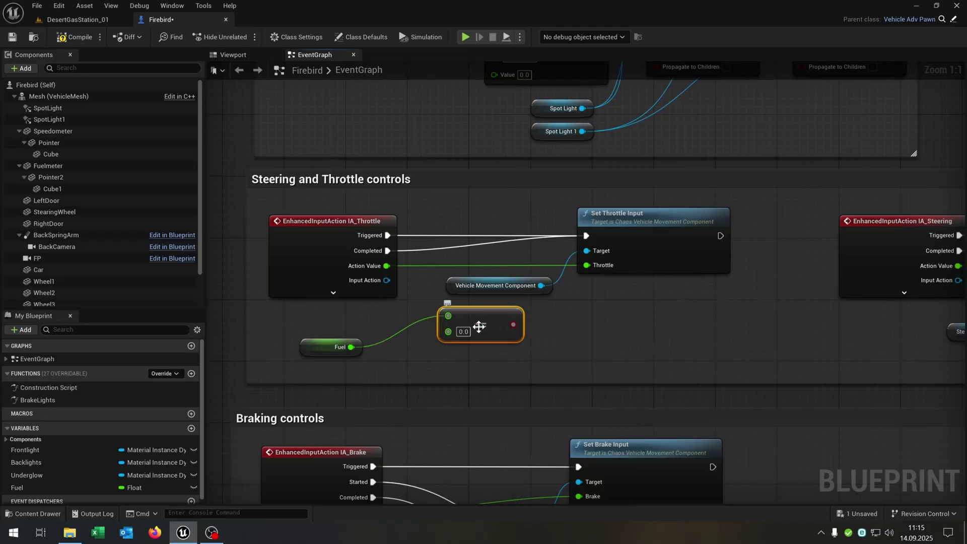
# Step: Insert a Branch between IA_Throttle's Triggered and Completed outputs and Set Throttle Input, with the fuel comparison as its Condition
pyautogui.click(462, 208)
pyautogui.moveTo(467, 325); pyautogui.dragTo(476, 236)
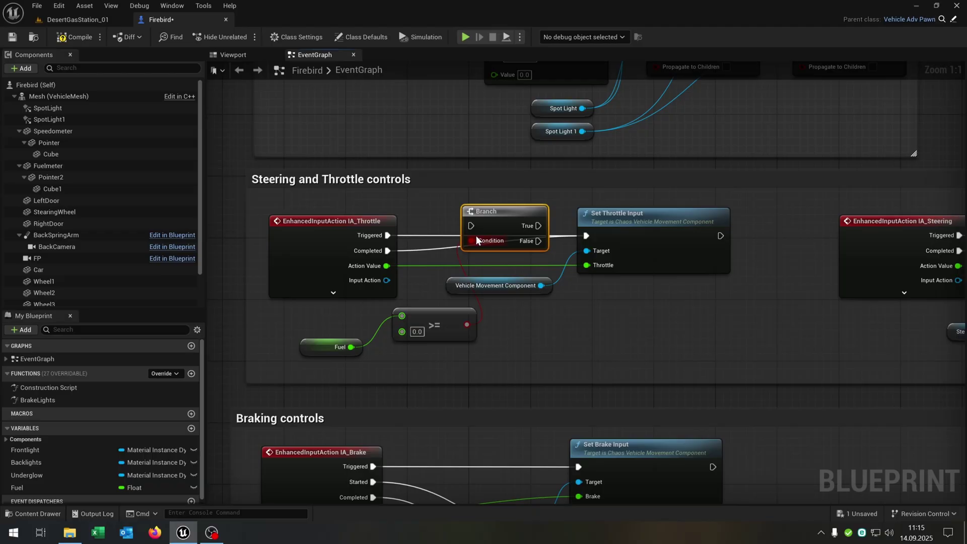
pyautogui.moveTo(387, 251); pyautogui.dragTo(473, 235)
pyautogui.moveTo(538, 236); pyautogui.dragTo(585, 235)
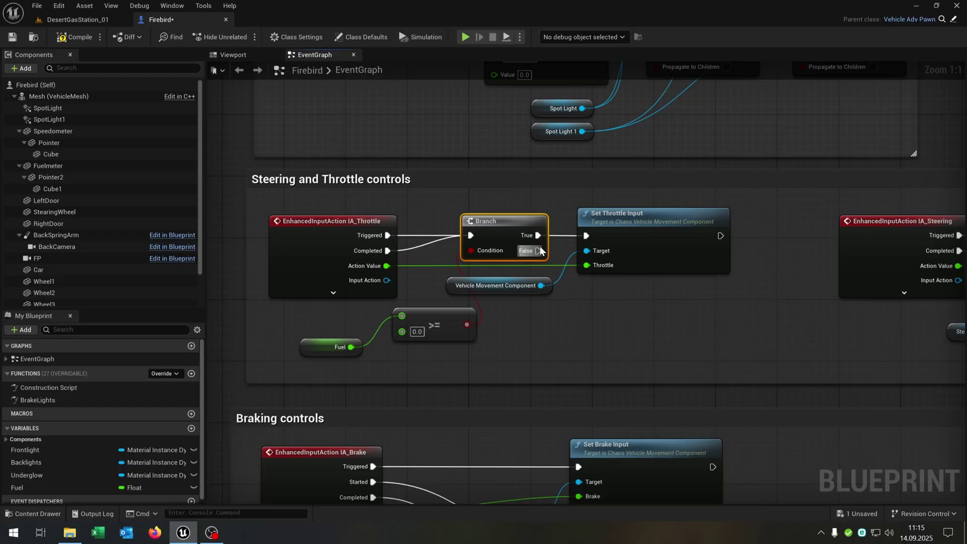
pyautogui.moveTo(458, 315)
pyautogui.mouseDown()
pyautogui.moveTo(431, 318)
pyautogui.moveTo(449, 322)
pyautogui.mouseUp()
# Step: Duplicate Set Throttle Input with Throttle 0.0, target the Vehicle Movement Component, and execute it from the Branch's False output
pyautogui.click(630, 226)
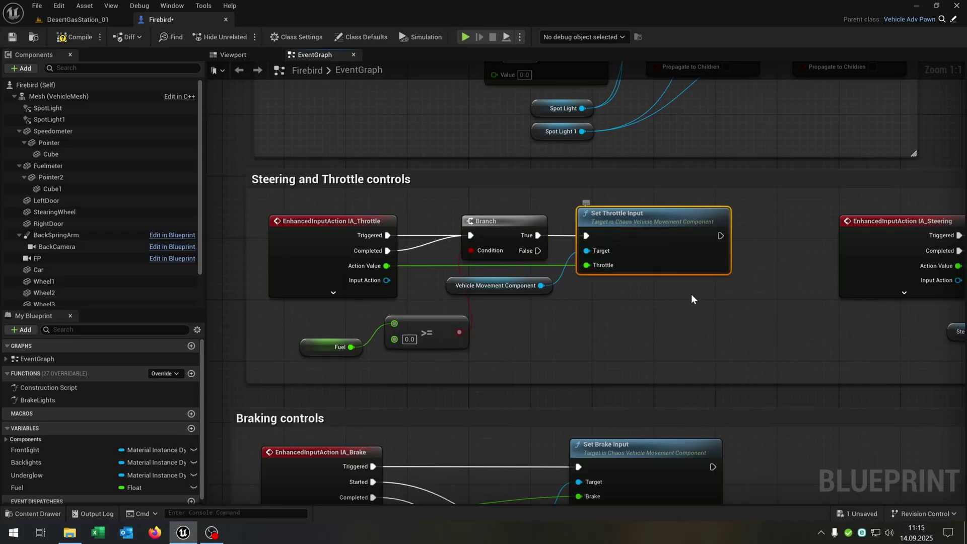
pyautogui.hotkey('ctrl', 'c')
pyautogui.hotkey('ctrl', 'v')
pyautogui.moveTo(541, 286); pyautogui.dragTo(587, 328)
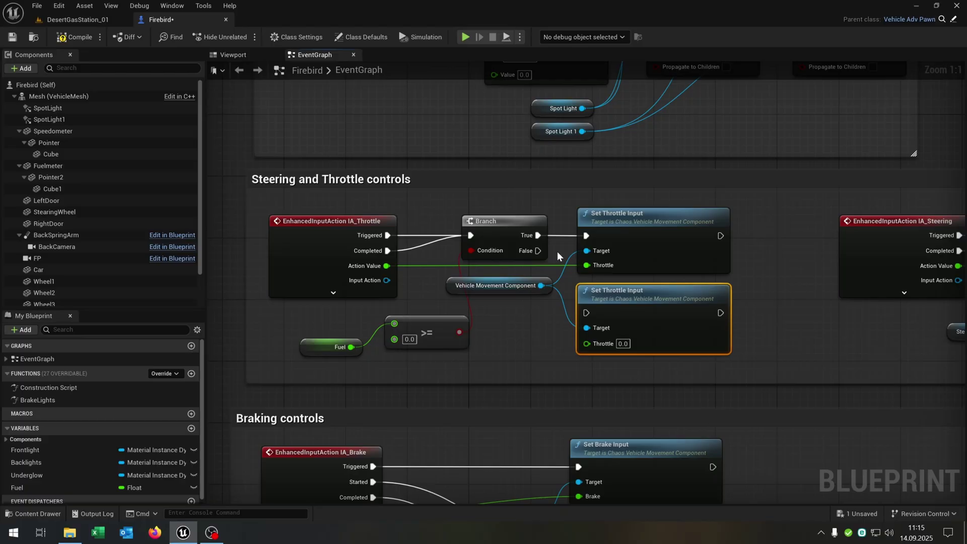
pyautogui.moveTo(538, 251); pyautogui.dragTo(586, 313)
pyautogui.click(641, 237)
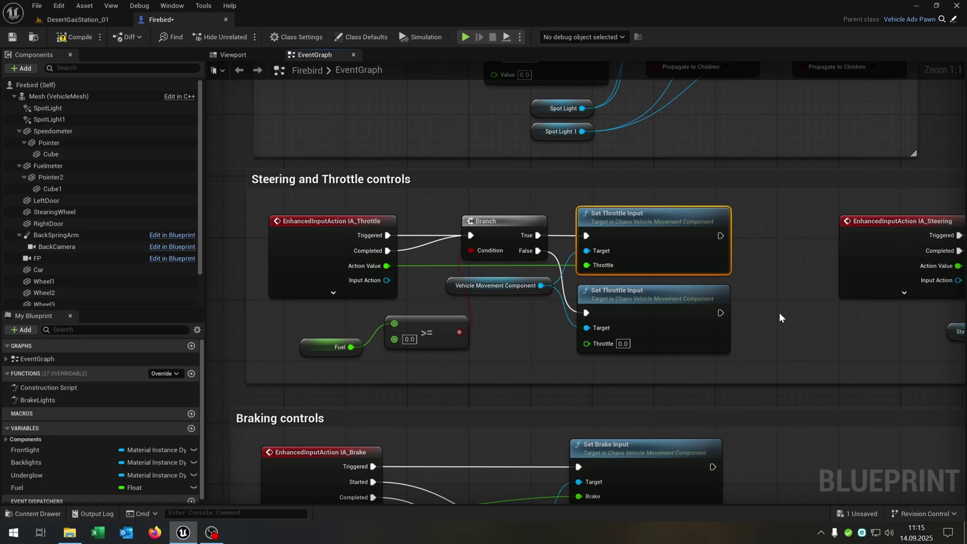
# Step: Add a Subtract node that takes 1.0 away from the Fuel value in the throttle controls
pyautogui.moveTo(642, 233); pyautogui.dragTo(616, 251, button='right')
pyautogui.moveTo(729, 322); pyautogui.dragTo(643, 307, button='right')
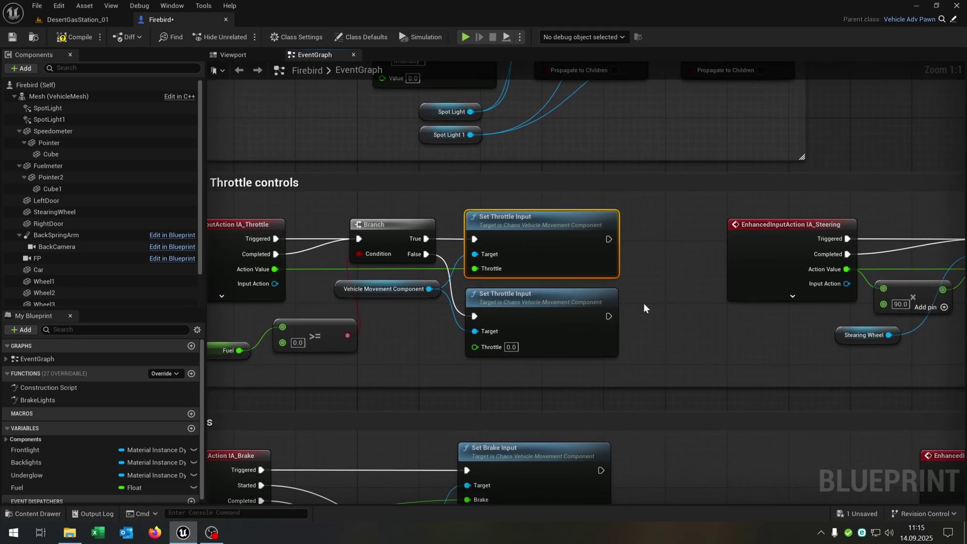
pyautogui.moveTo(370, 370); pyautogui.dragTo(443, 333, button='right')
pyautogui.moveTo(309, 314); pyautogui.dragTo(479, 312)
pyautogui.write('-')
pyautogui.press('Return')
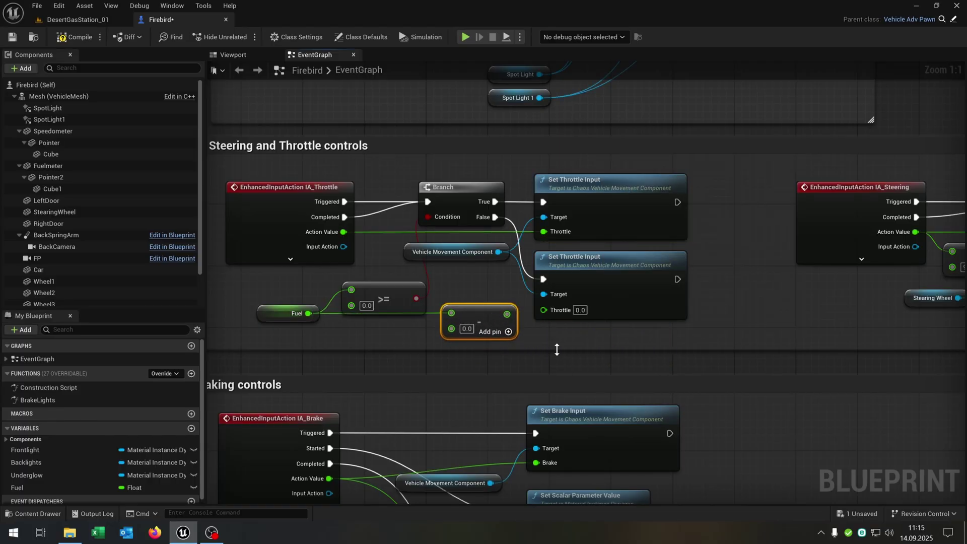
pyautogui.click(467, 328)
pyautogui.write('1')
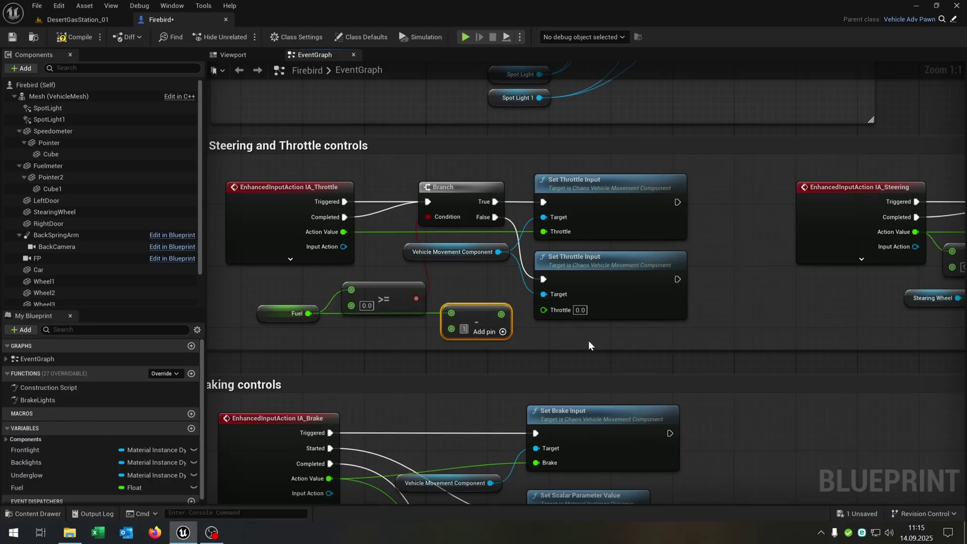
pyautogui.click(589, 343)
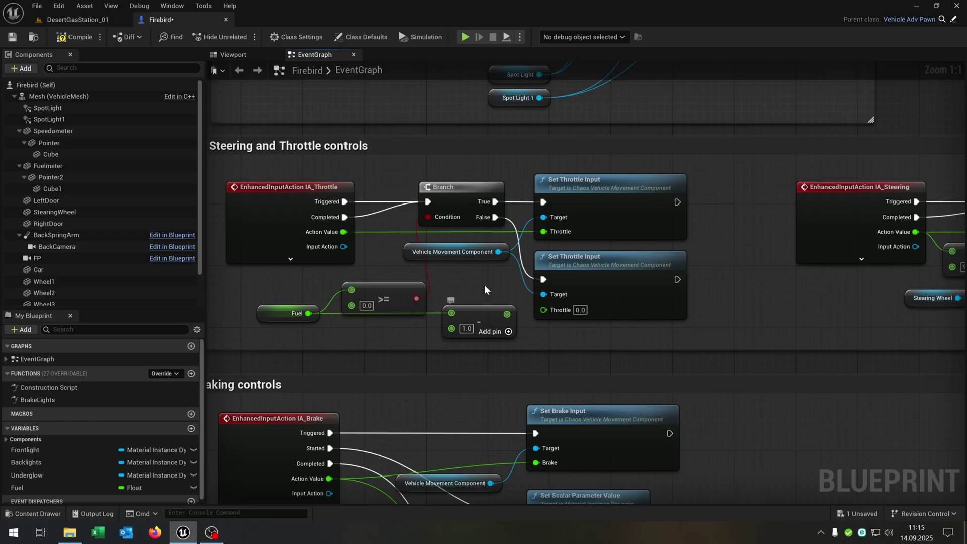
# Step: Add a Set Fuel node executed after the True branch's Set Throttle Input, feed it the subtraction result, and save the blueprint
pyautogui.moveTo(640, 345); pyautogui.dragTo(562, 356, button='right')
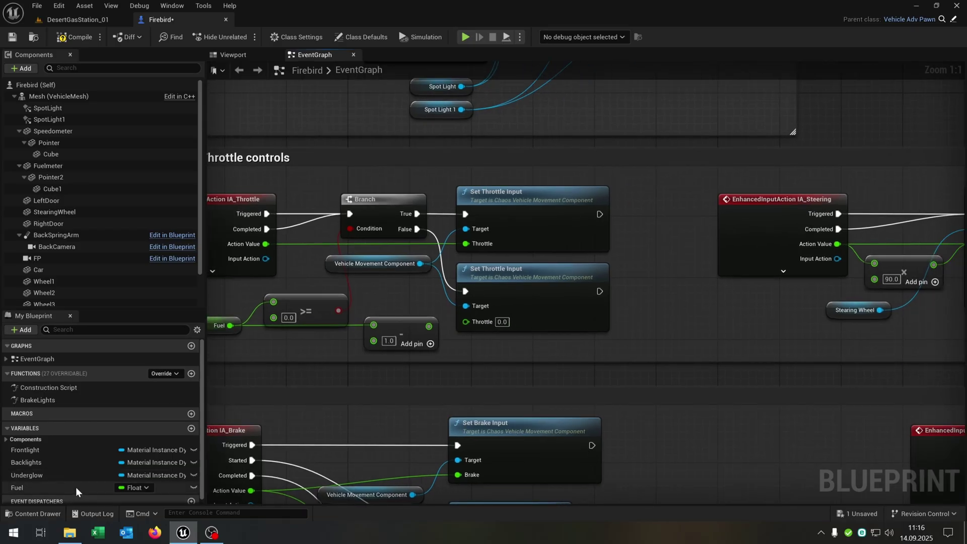
pyautogui.moveTo(76, 488); pyautogui.dragTo(658, 209)
pyautogui.click(663, 245)
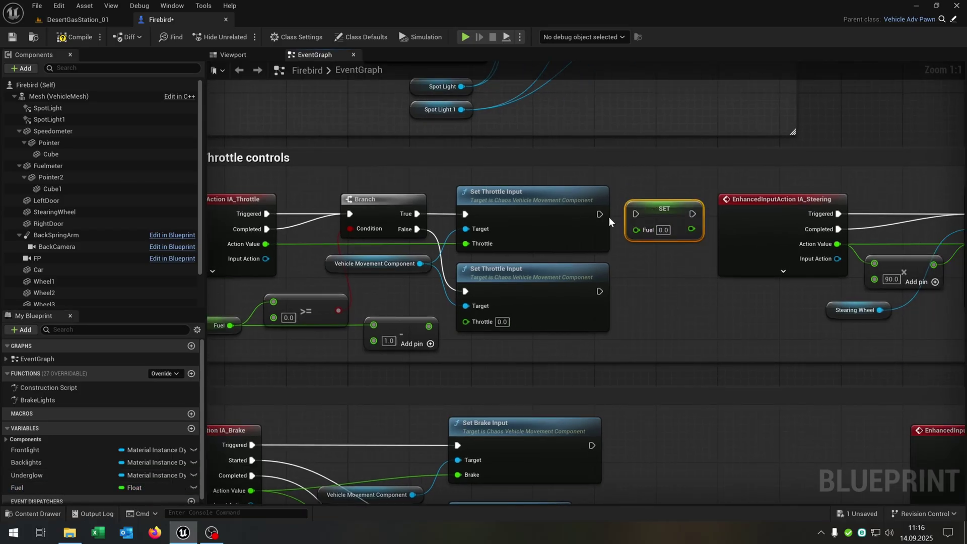
pyautogui.moveTo(599, 213); pyautogui.dragTo(636, 214)
pyautogui.moveTo(428, 326); pyautogui.dragTo(636, 229)
pyautogui.click(670, 295)
pyautogui.moveTo(670, 295); pyautogui.dragTo(753, 296, button='right')
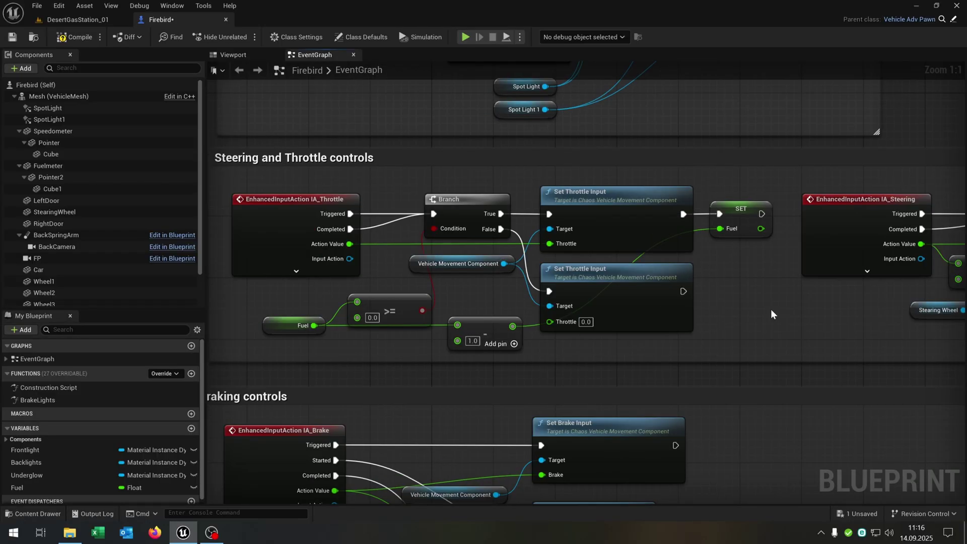
pyautogui.click(12, 36)
# Step: Play the DesertGasStation_01 level from the cockpit camera and drive forward and brake to check the speed and fuel pointers
pyautogui.click(92, 20)
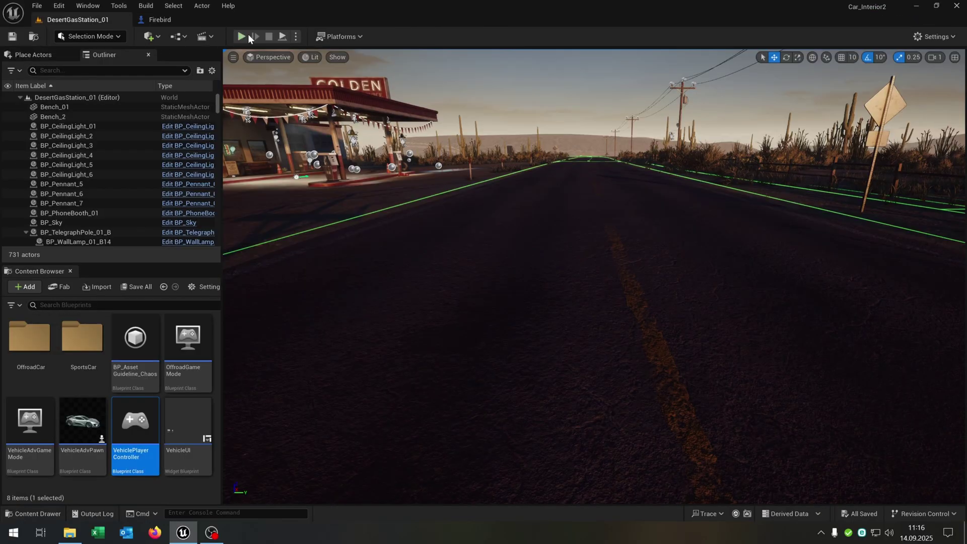
pyautogui.hotkey('alt', 'p')
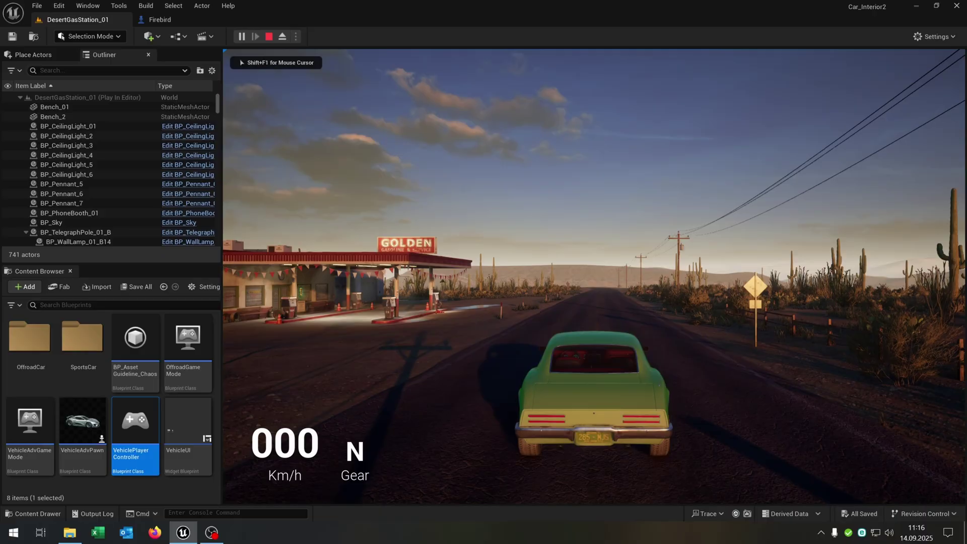
pyautogui.press('Tab')
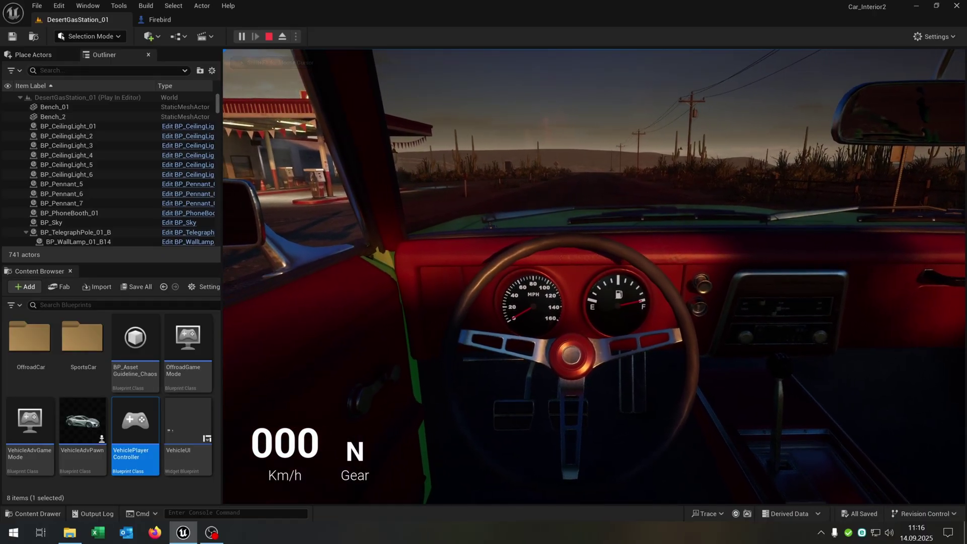
pyautogui.press('w')
pyautogui.press('w')
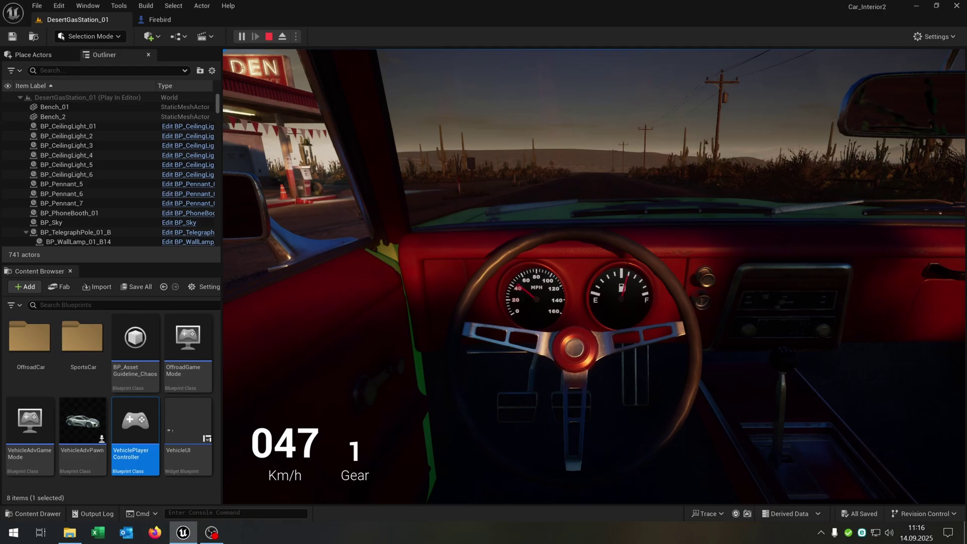
pyautogui.press('s')
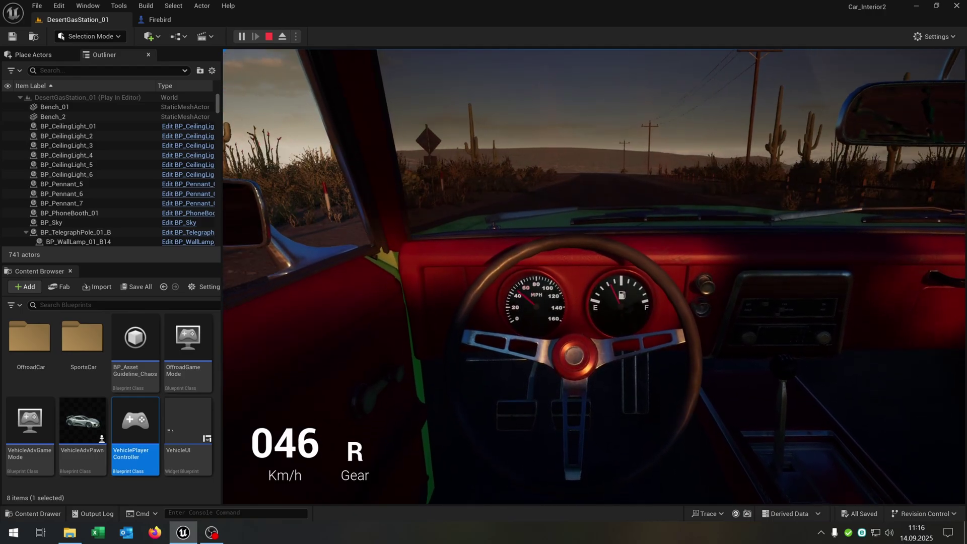
pyautogui.press('w')
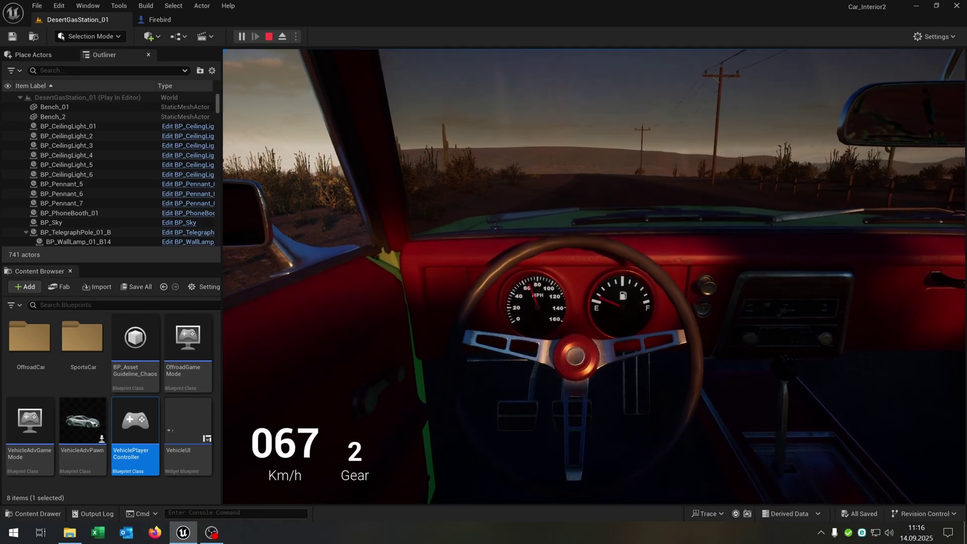
pyautogui.press('s')
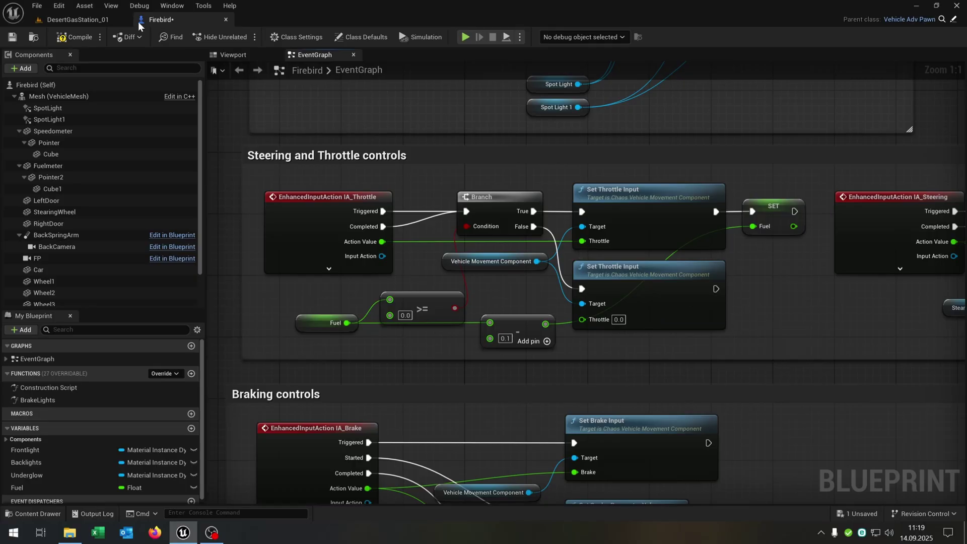
# Step: Save the Firebird blueprint and test-drive again from the cockpit camera to check the fuel pointer, ending the play session
pyautogui.click(14, 39)
pyautogui.click(81, 21)
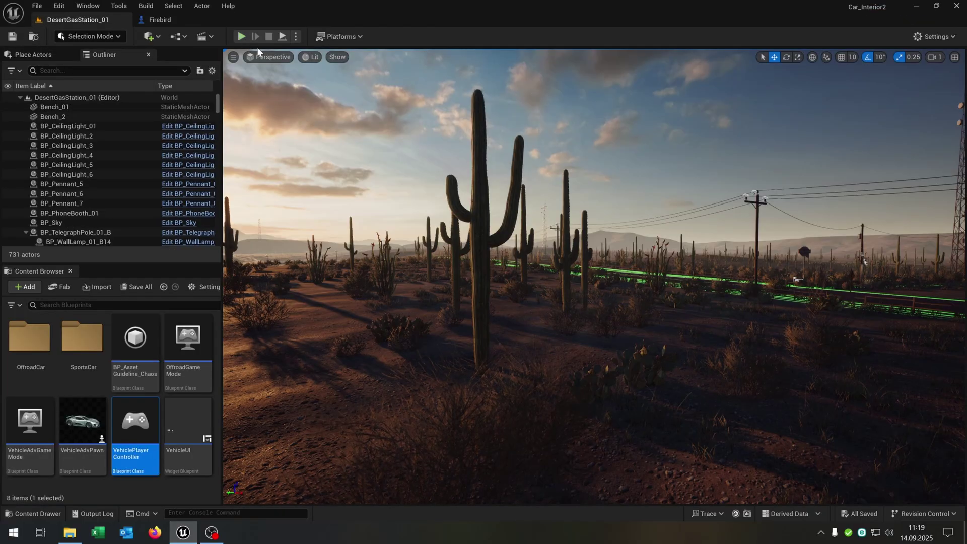
pyautogui.hotkey('alt', 'p')
pyautogui.press('Tab')
pyautogui.press('w')
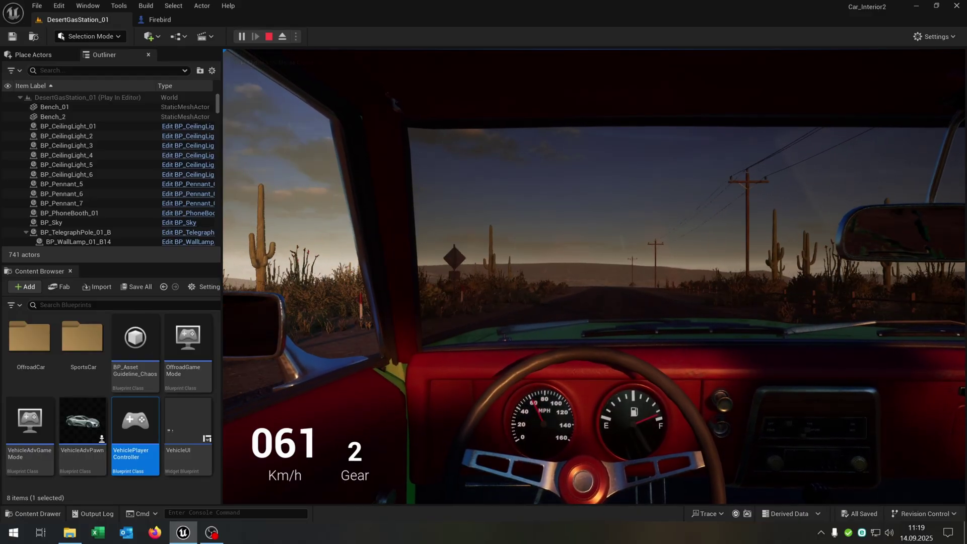
pyautogui.press('s')
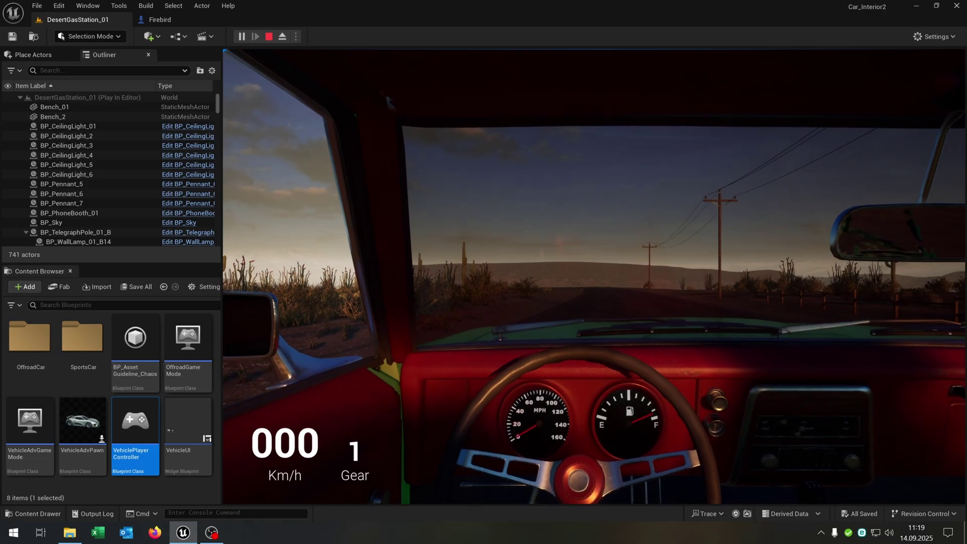
pyautogui.press('Escape')
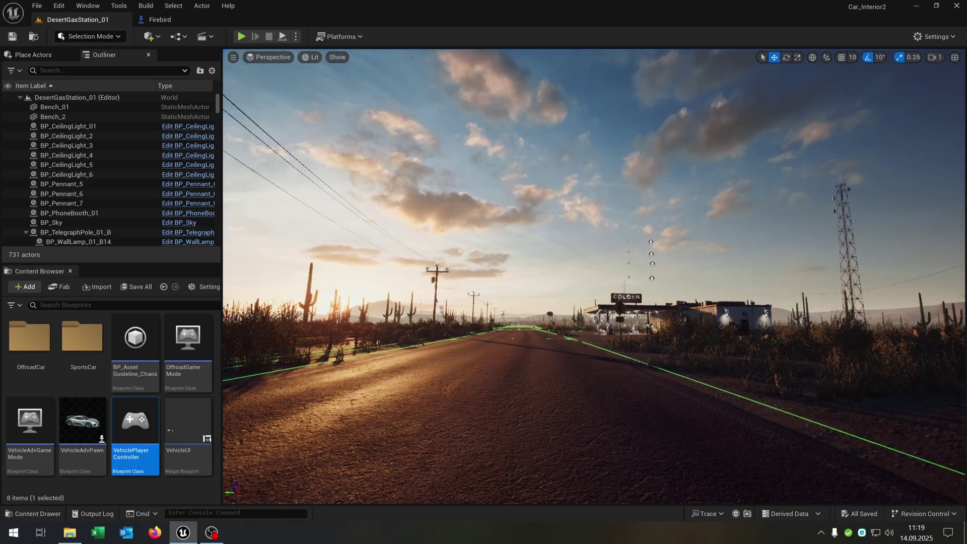
# Step: Bring the gas station's forecourt into view in the DesertGasStation_01 level
pyautogui.press('w')
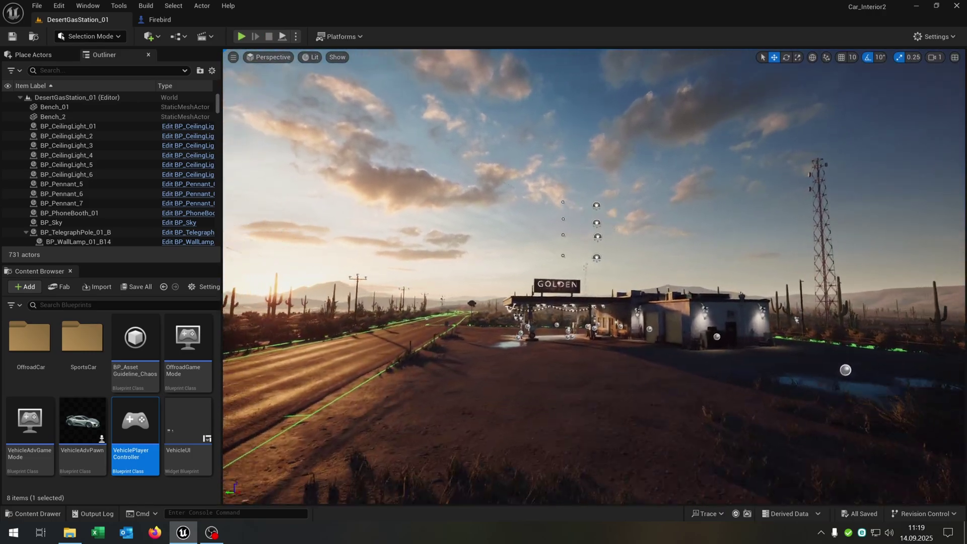
pyautogui.press('w')
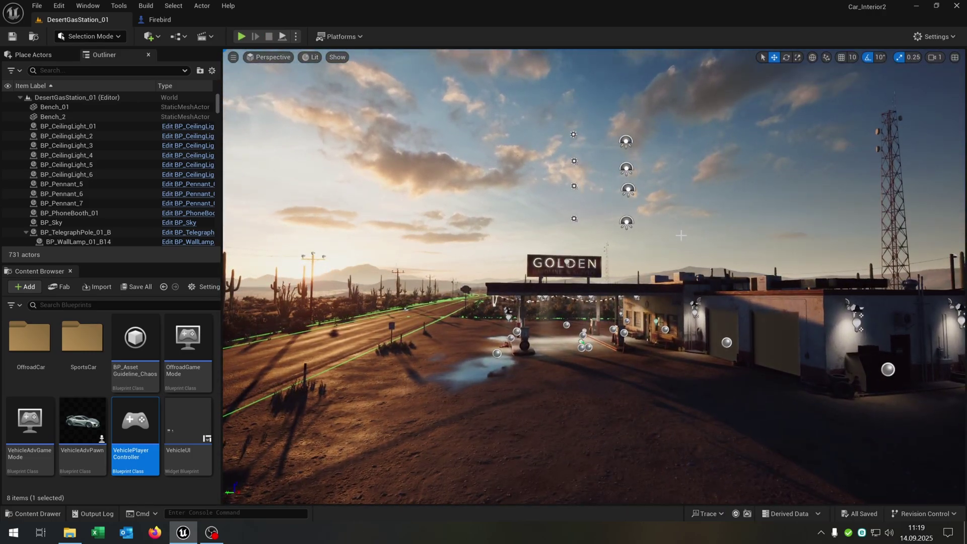